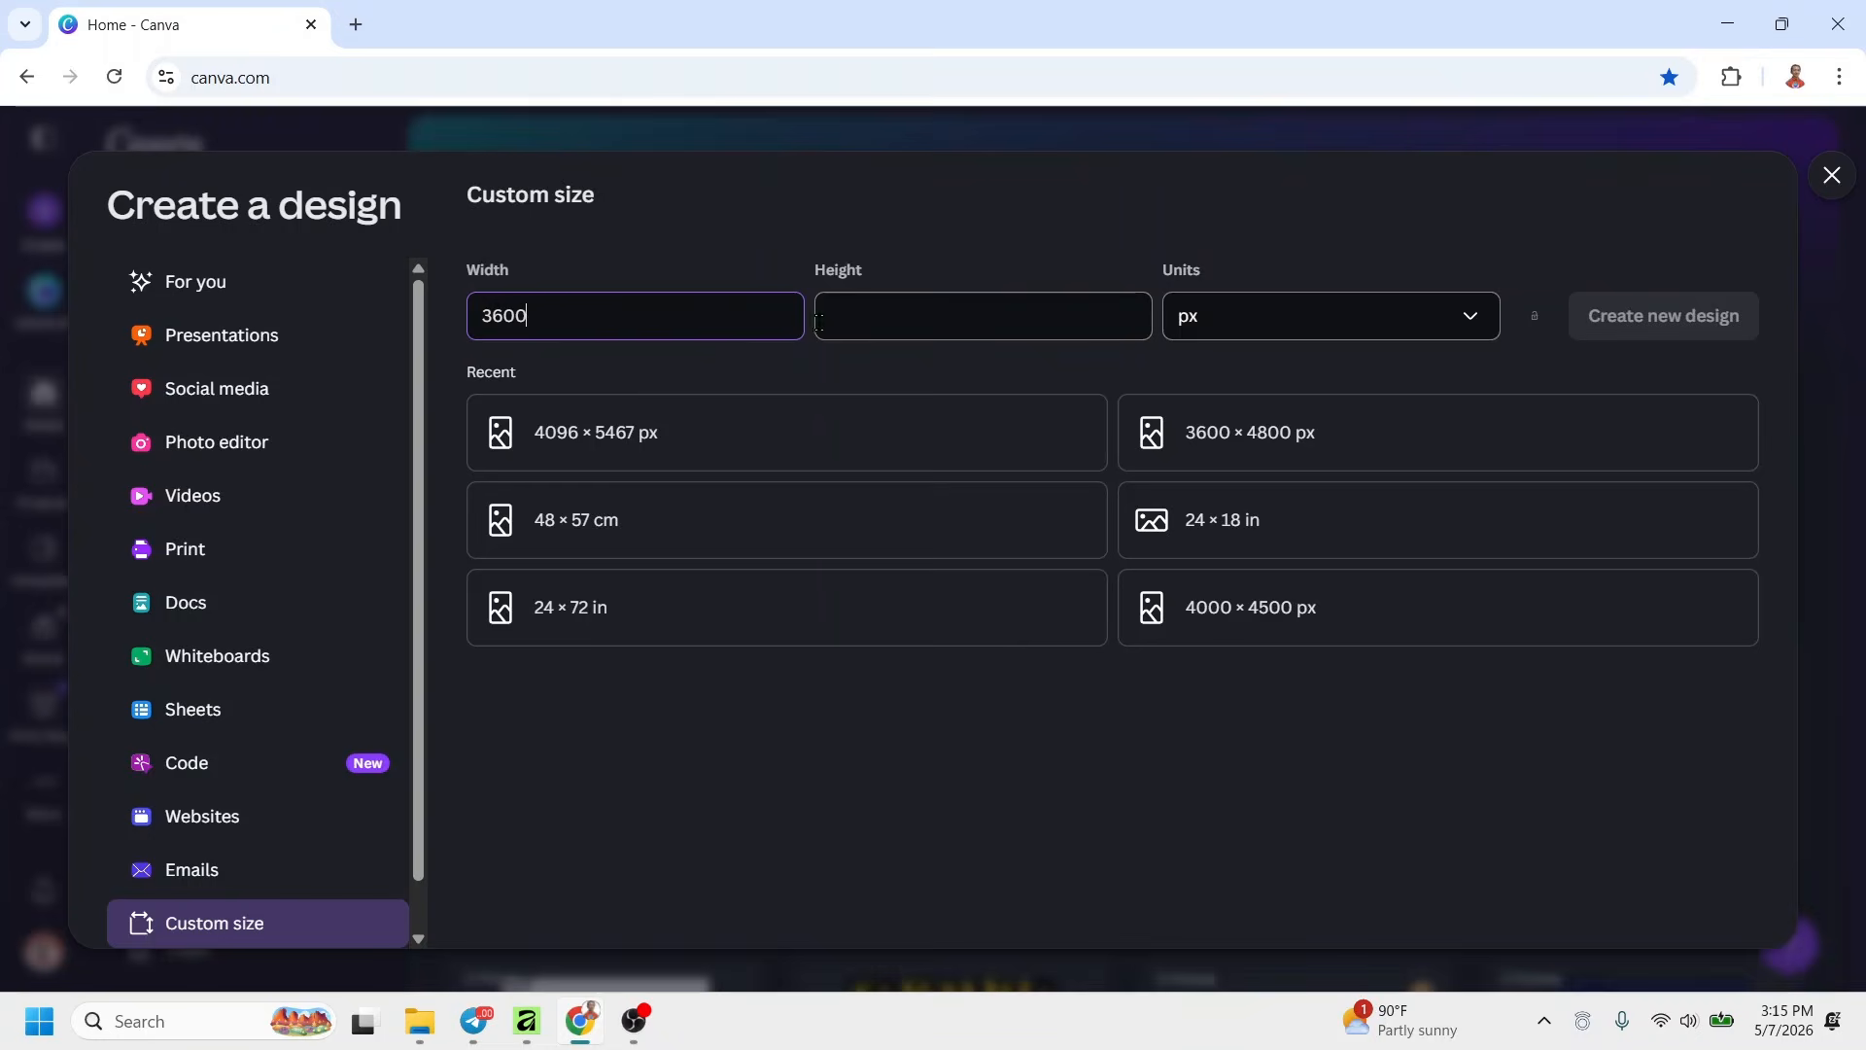
Create a custom-size design 3600 px wide and 4800 px high
left_click(919, 318)
type("4800")
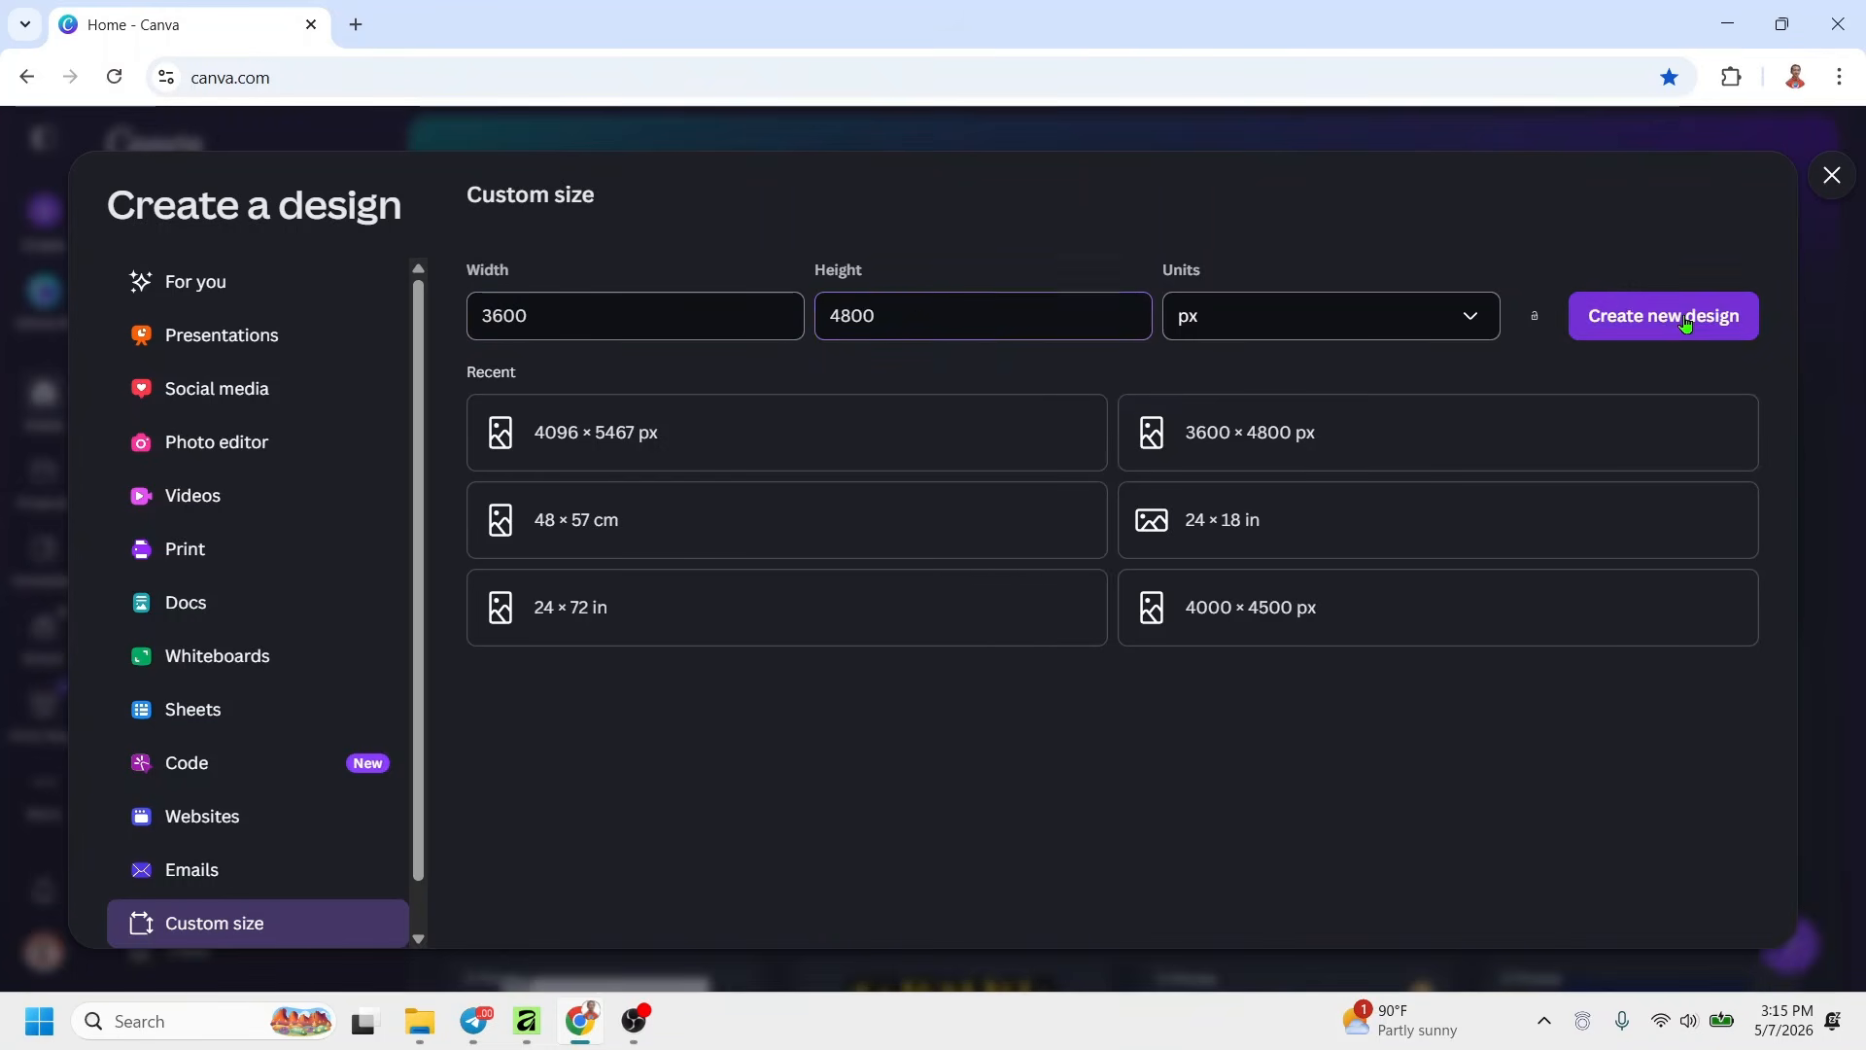
left_click(1652, 318)
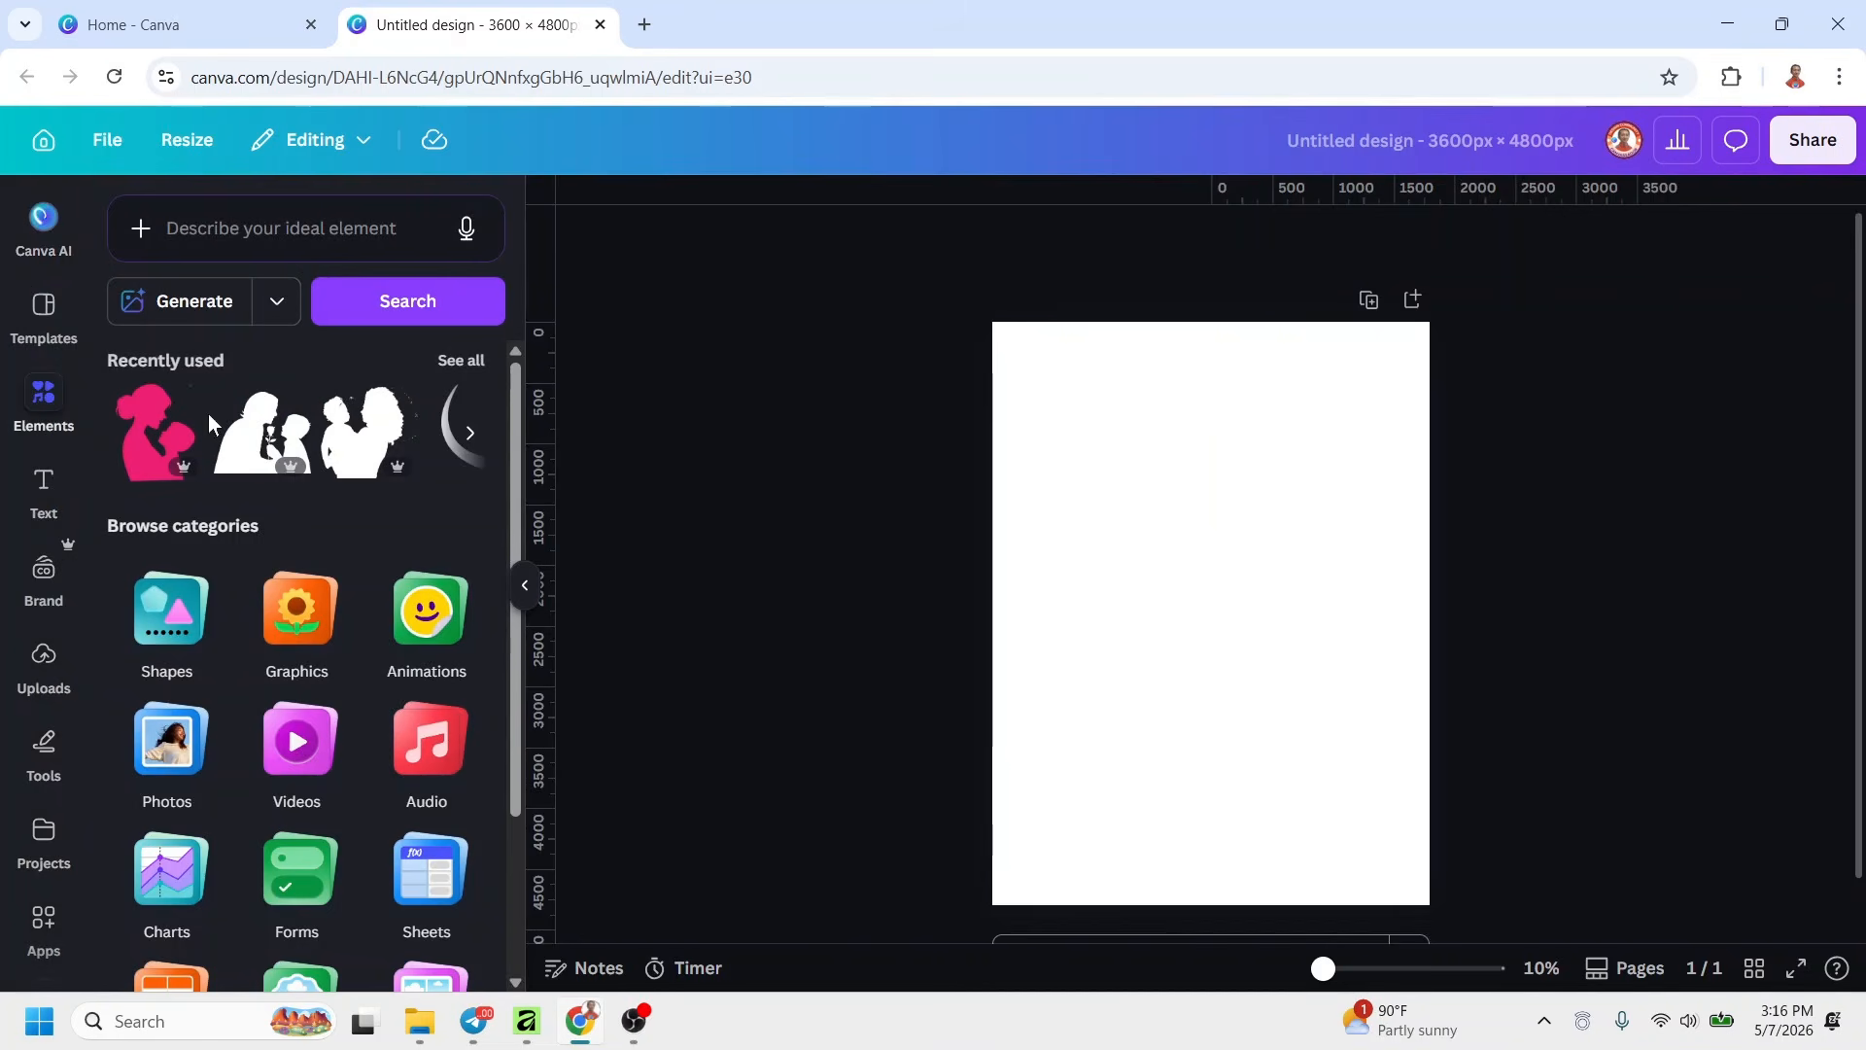
Add the recently used pink Mother and Son silhouette and enlarge it to nearly fill the page width
left_click(184, 408)
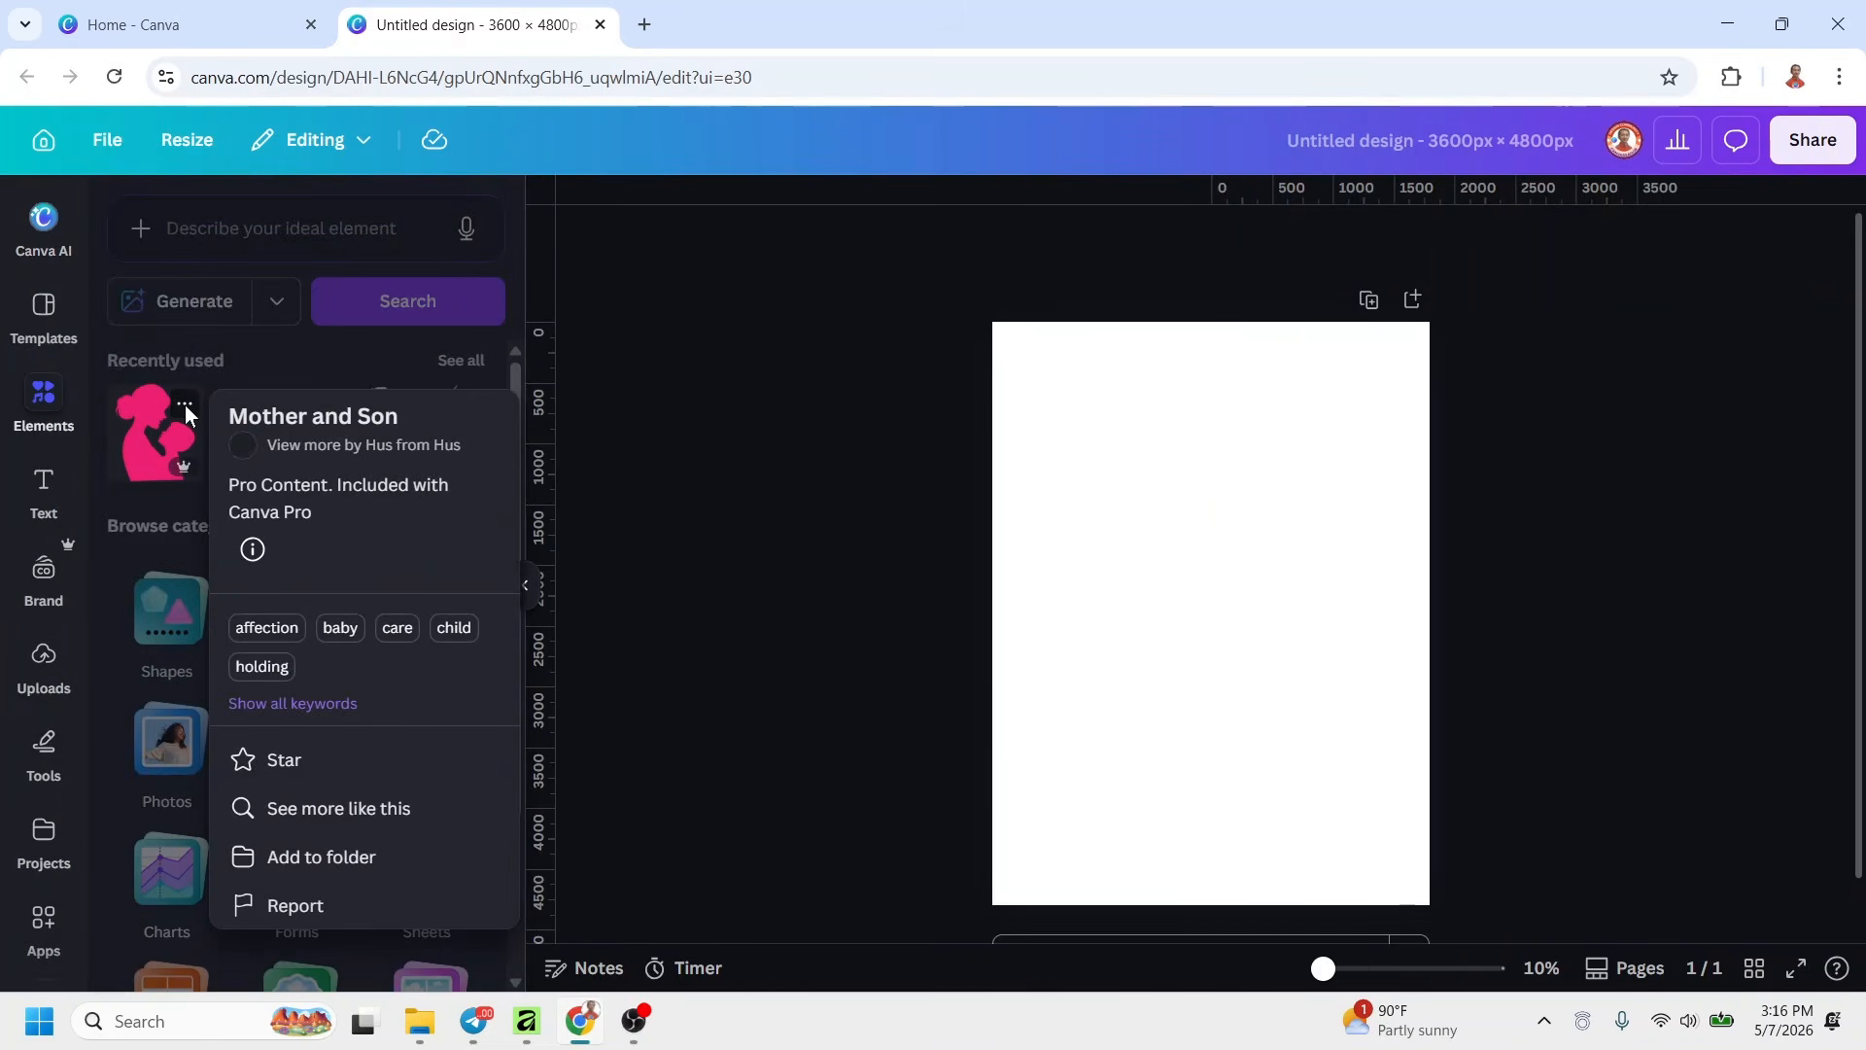
left_click(147, 457)
left_click(147, 458)
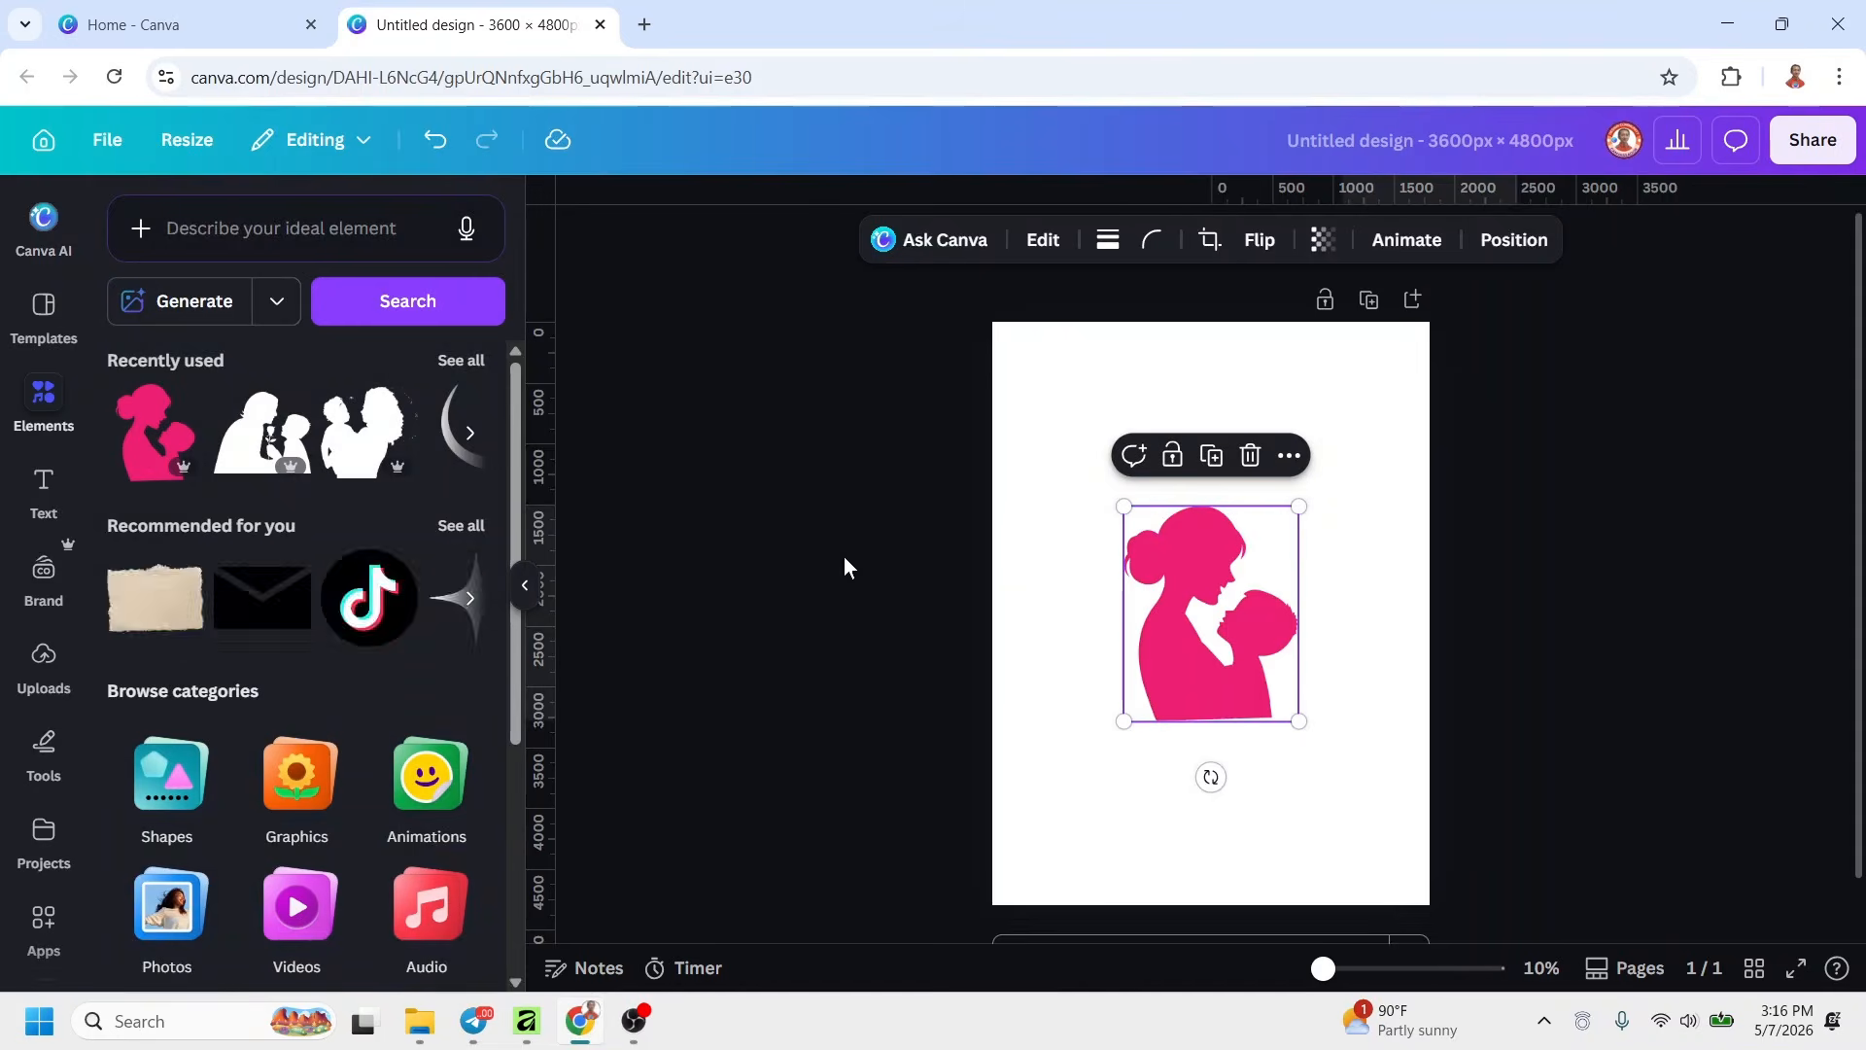
left_click_drag(1361, 808, 1406, 853)
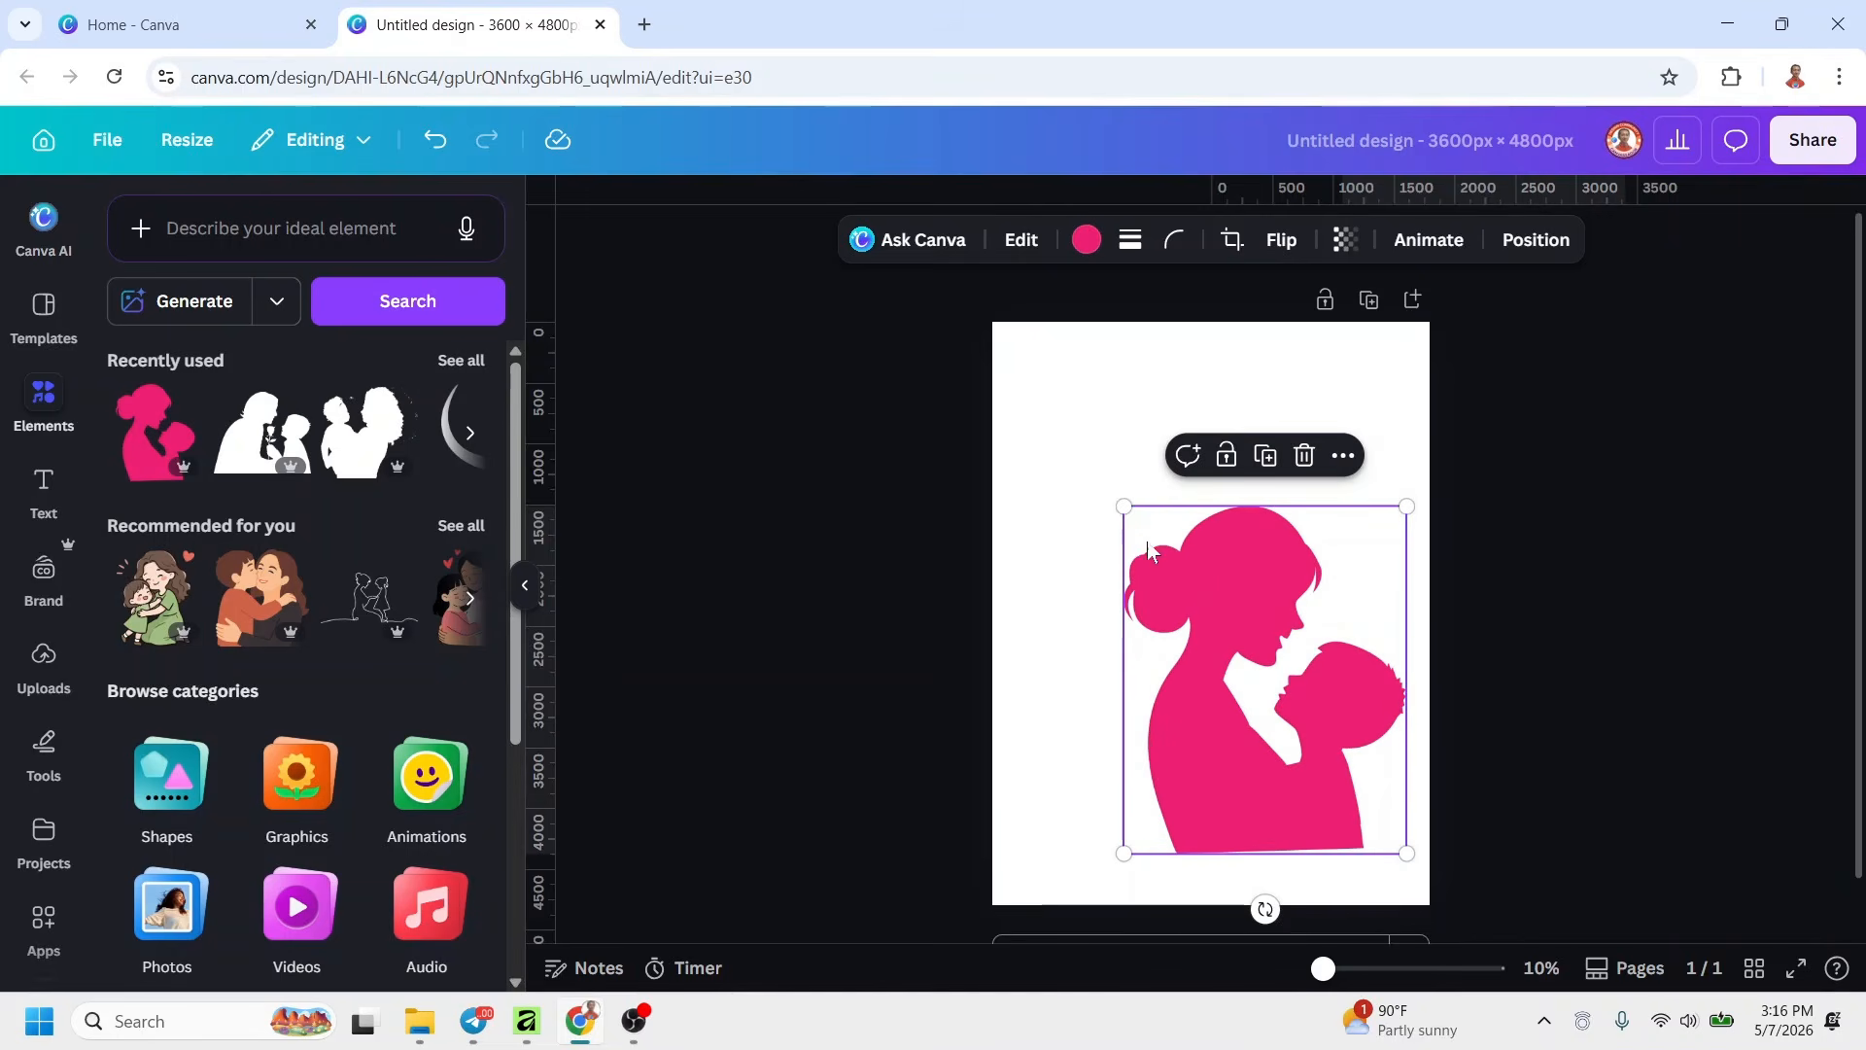
left_click_drag(1124, 501, 1019, 377)
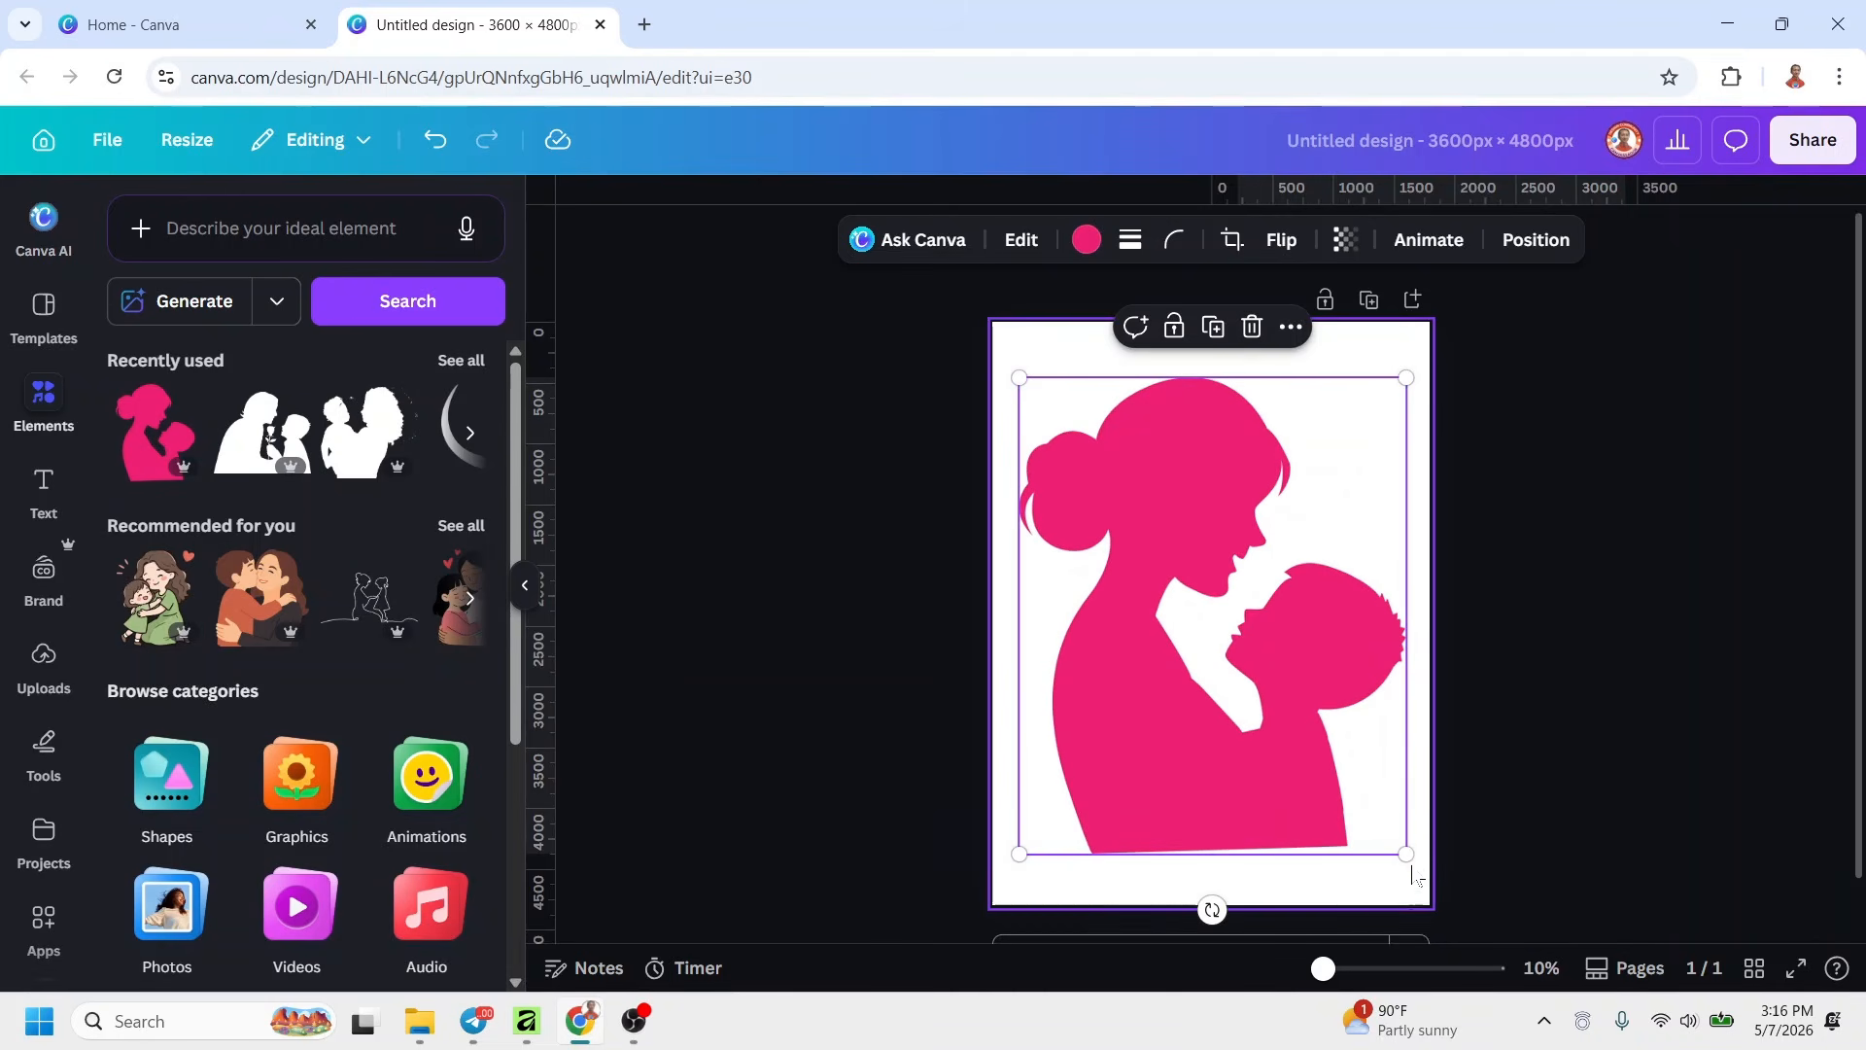
Rotate the silhouette slightly clockwise so its base edge lies horizontal
scroll(1382, 770, "up", 5)
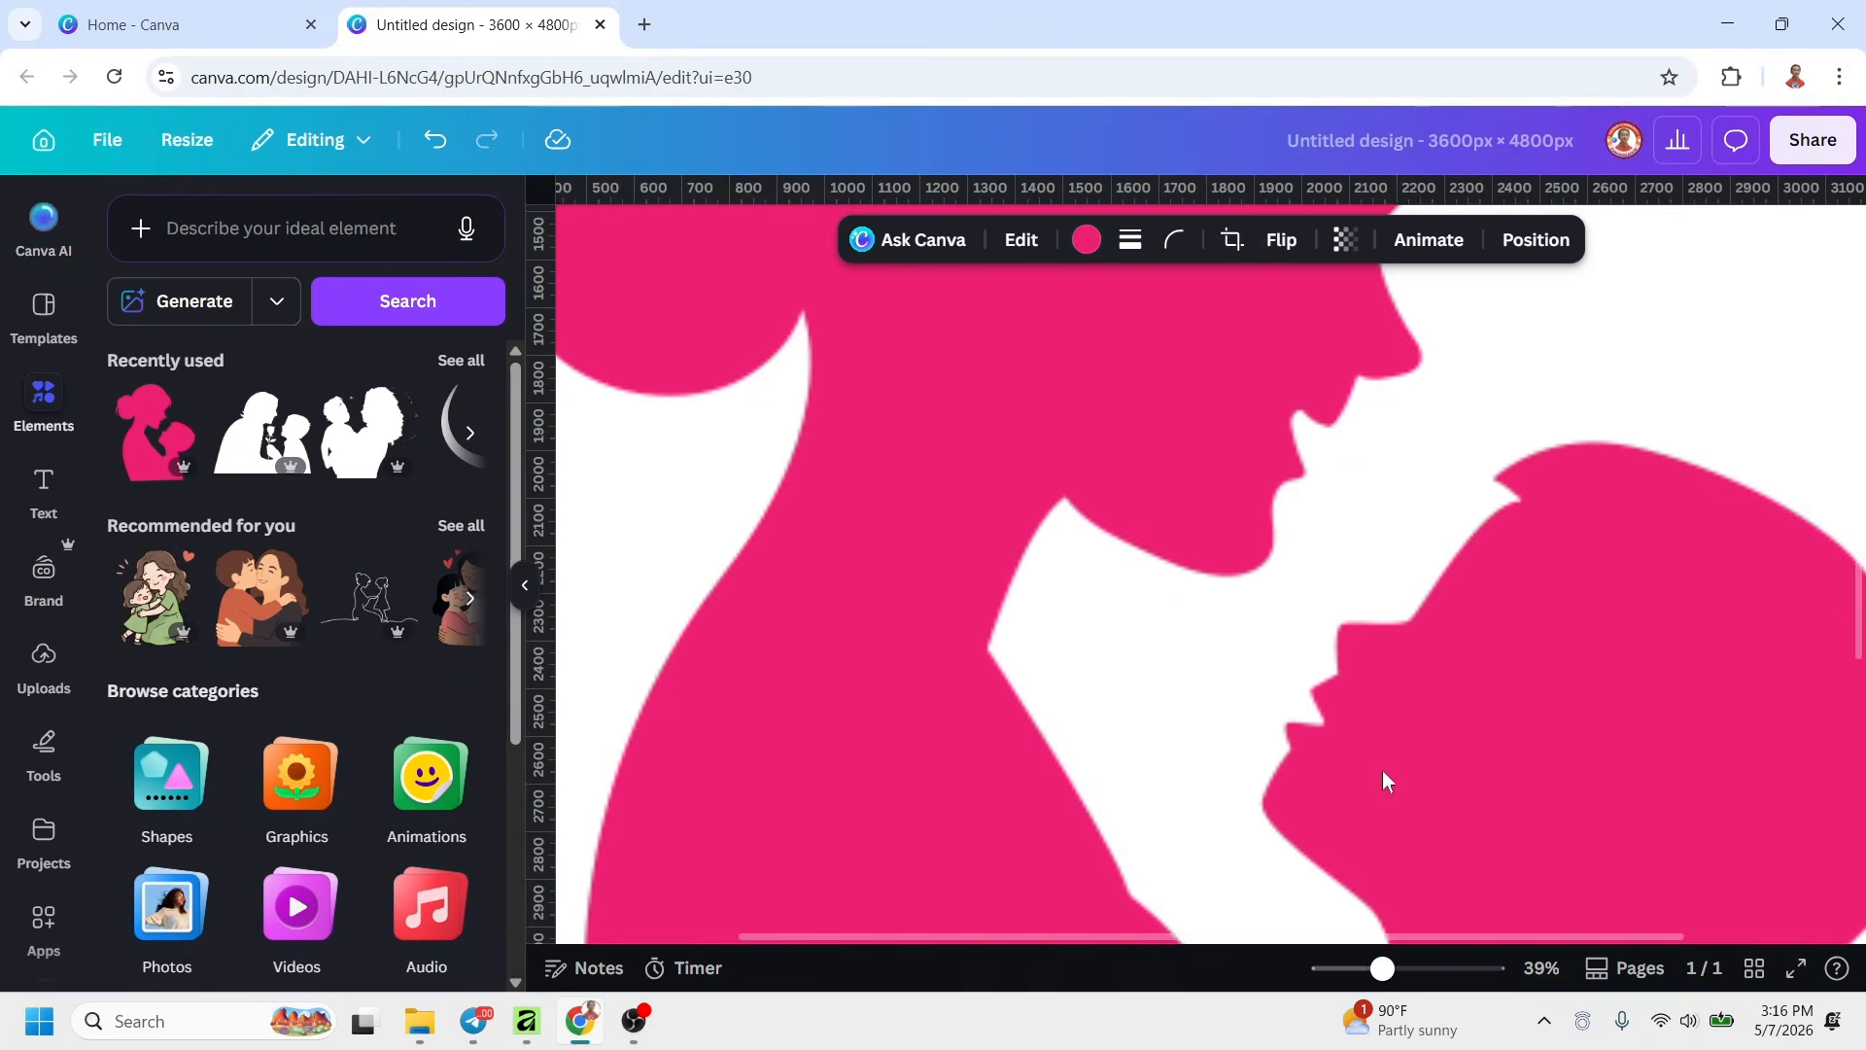
scroll(1382, 768, "down", 3)
scroll(1382, 768, "down", 3)
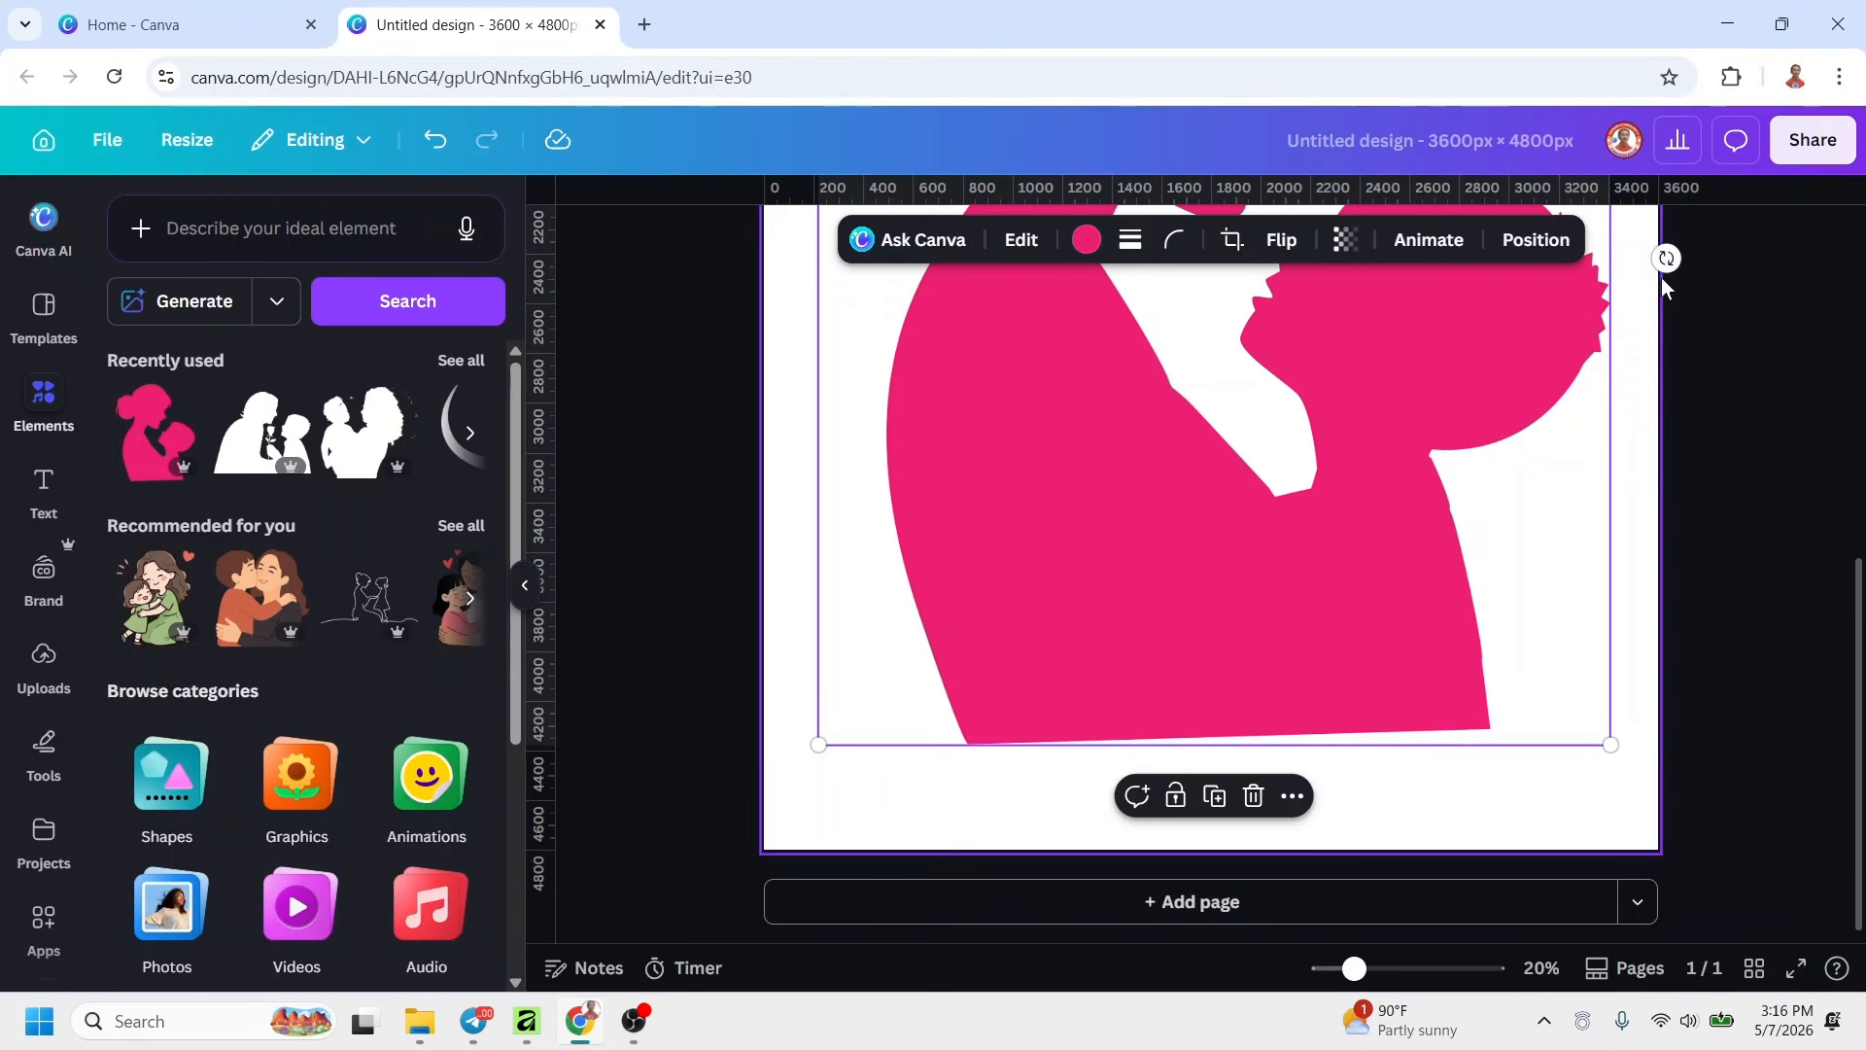
left_click_drag(1668, 260, 1668, 274)
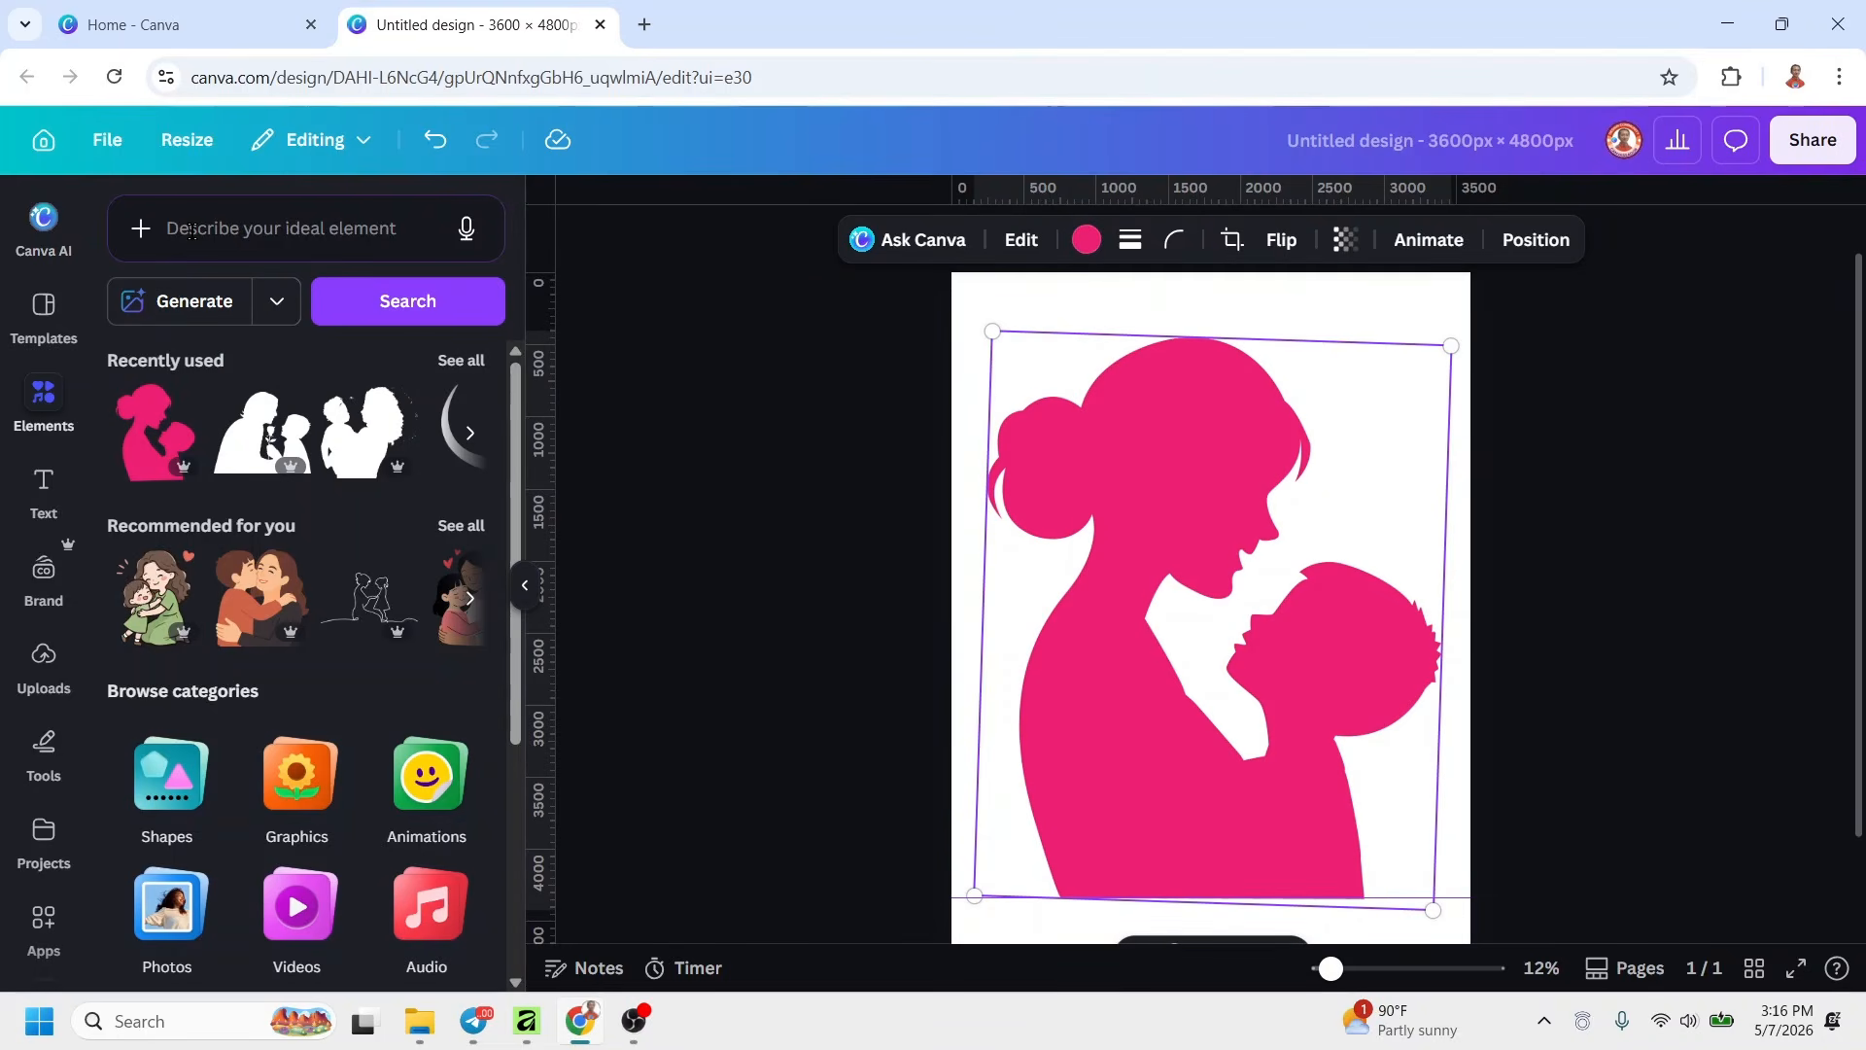
Search the elements for "line" and add the plain solid line shape to the page
left_click(191, 230)
type("lin")
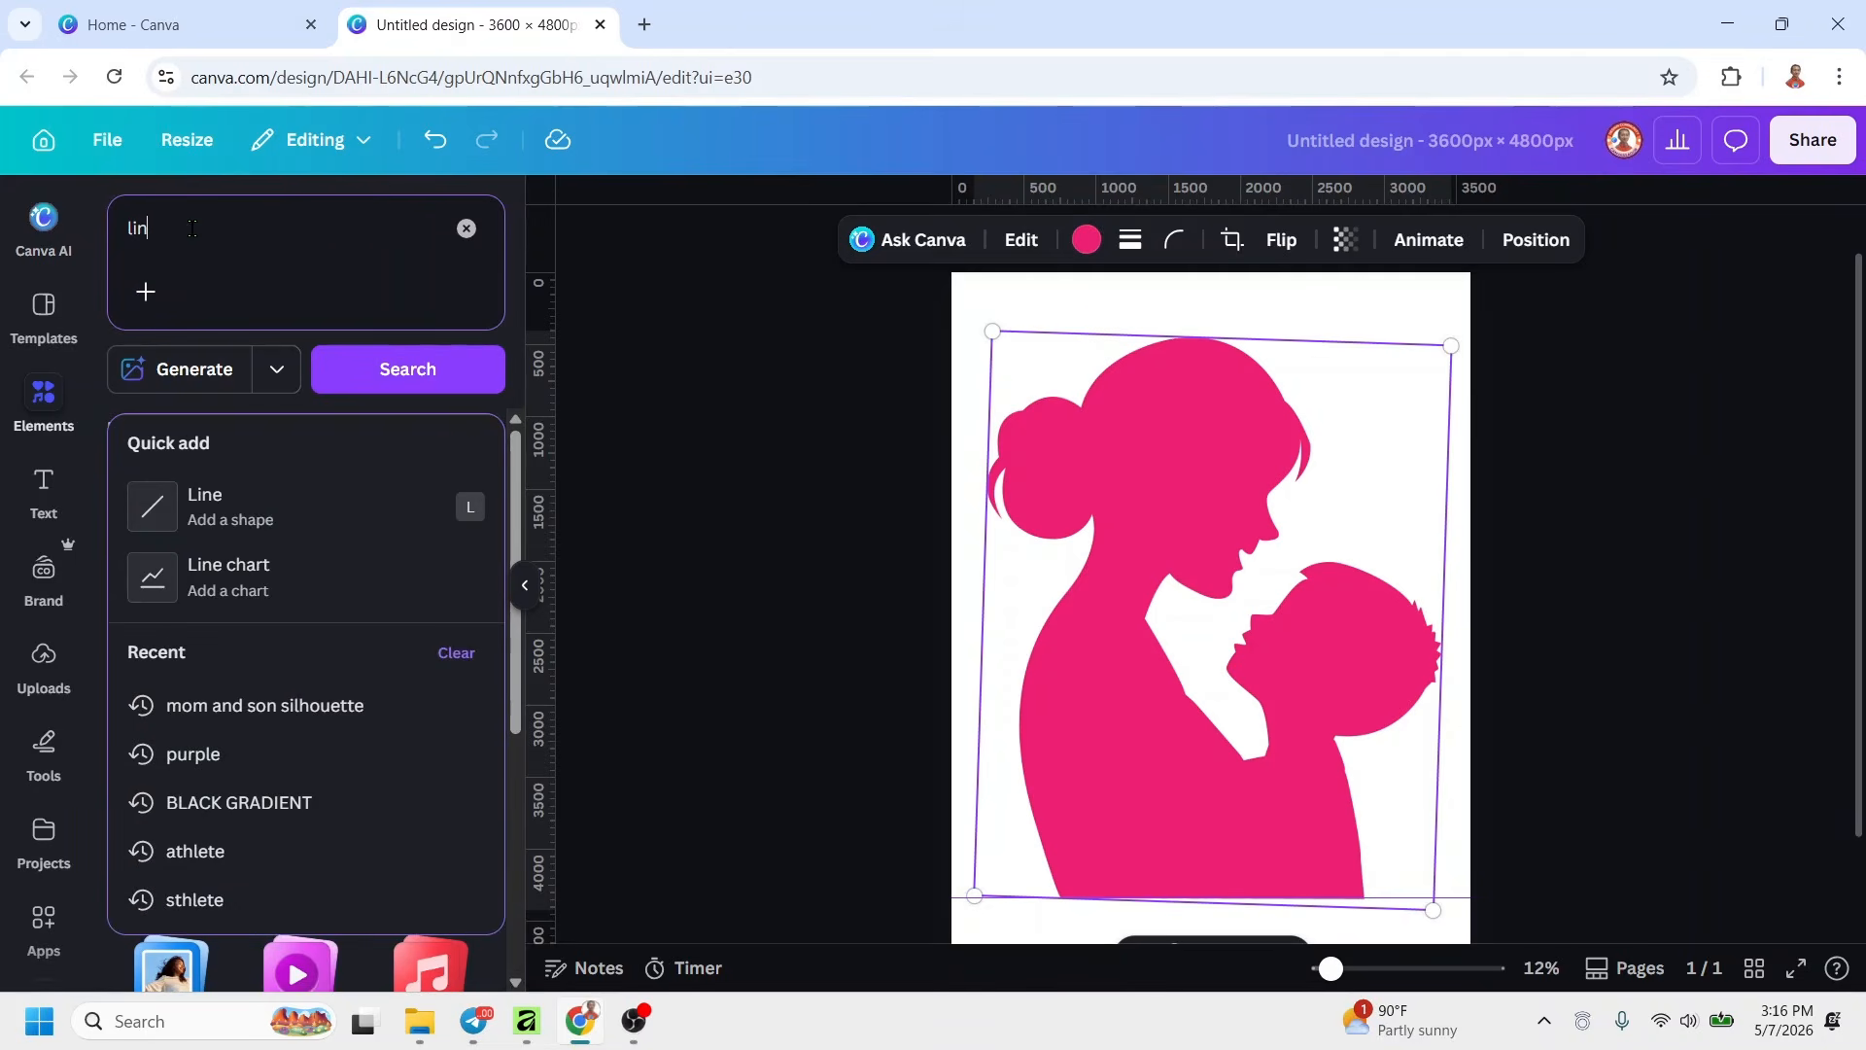
type("e")
key("Return")
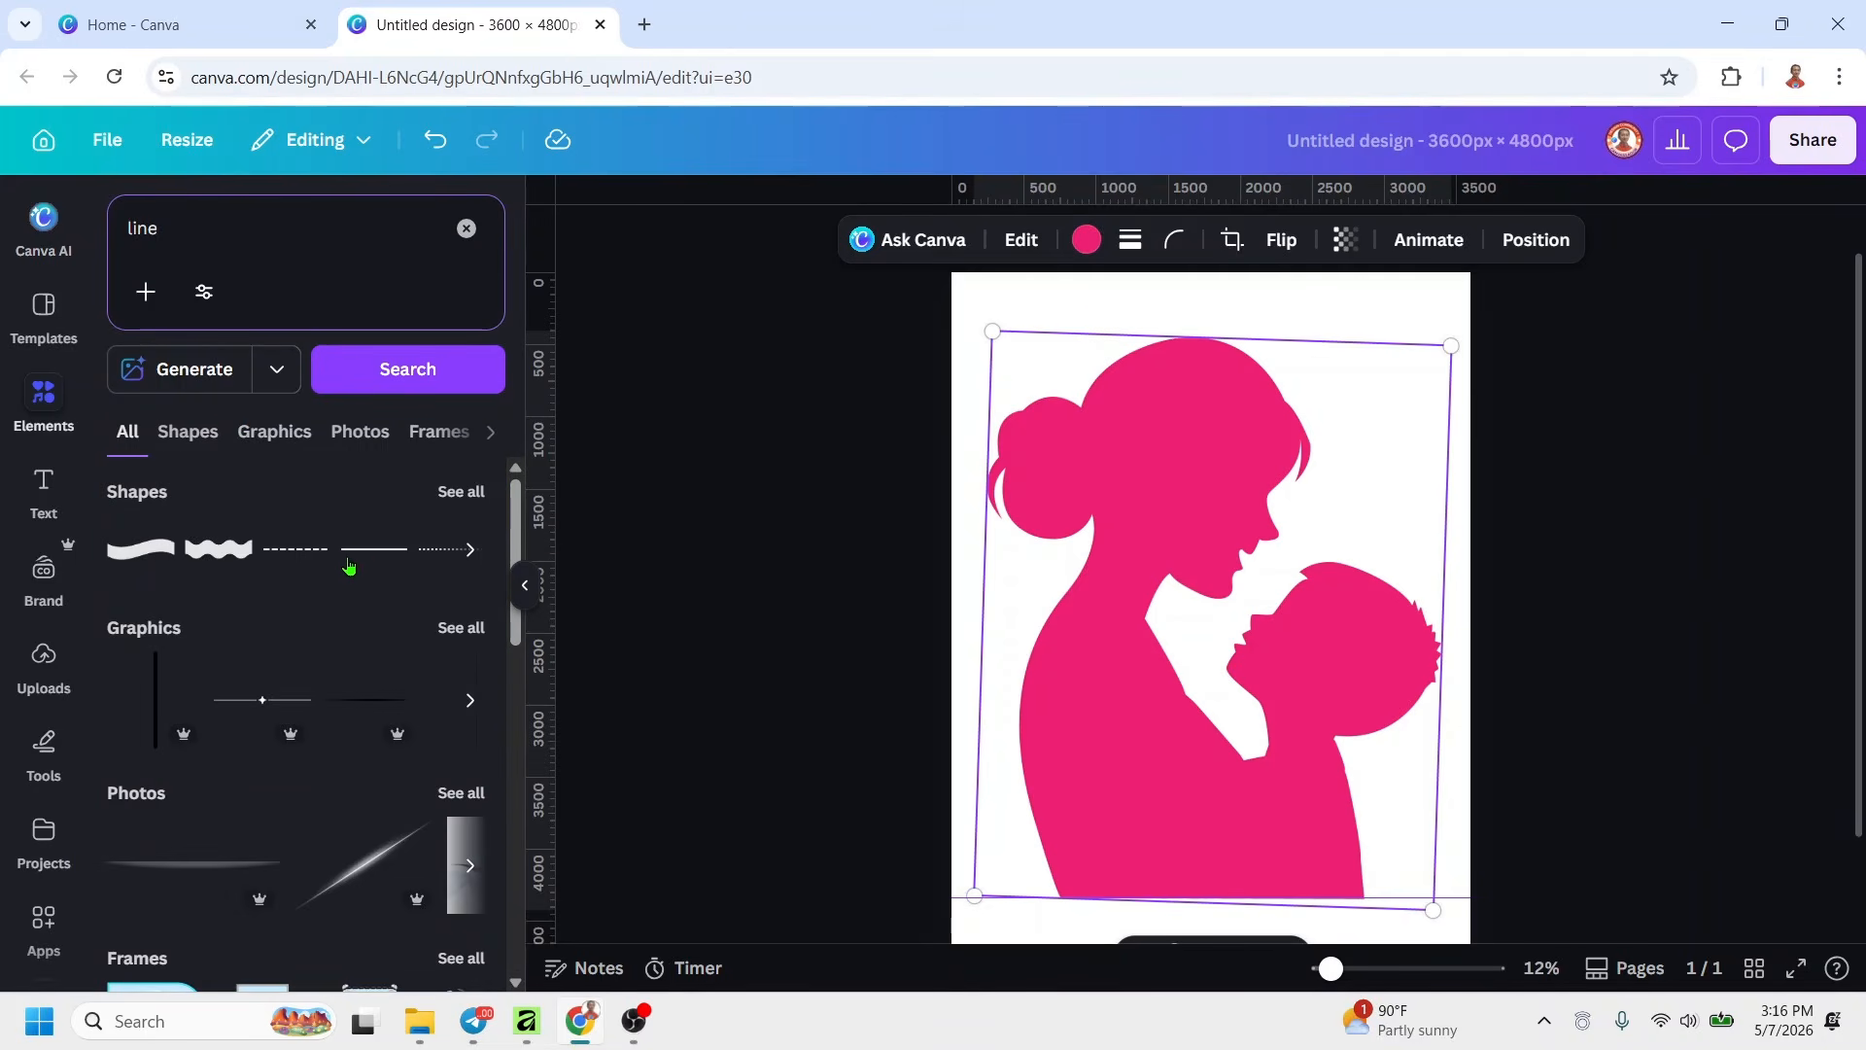
left_click(358, 559)
Set the line's stroke color to white and its stroke weight to 19
left_click(1006, 240)
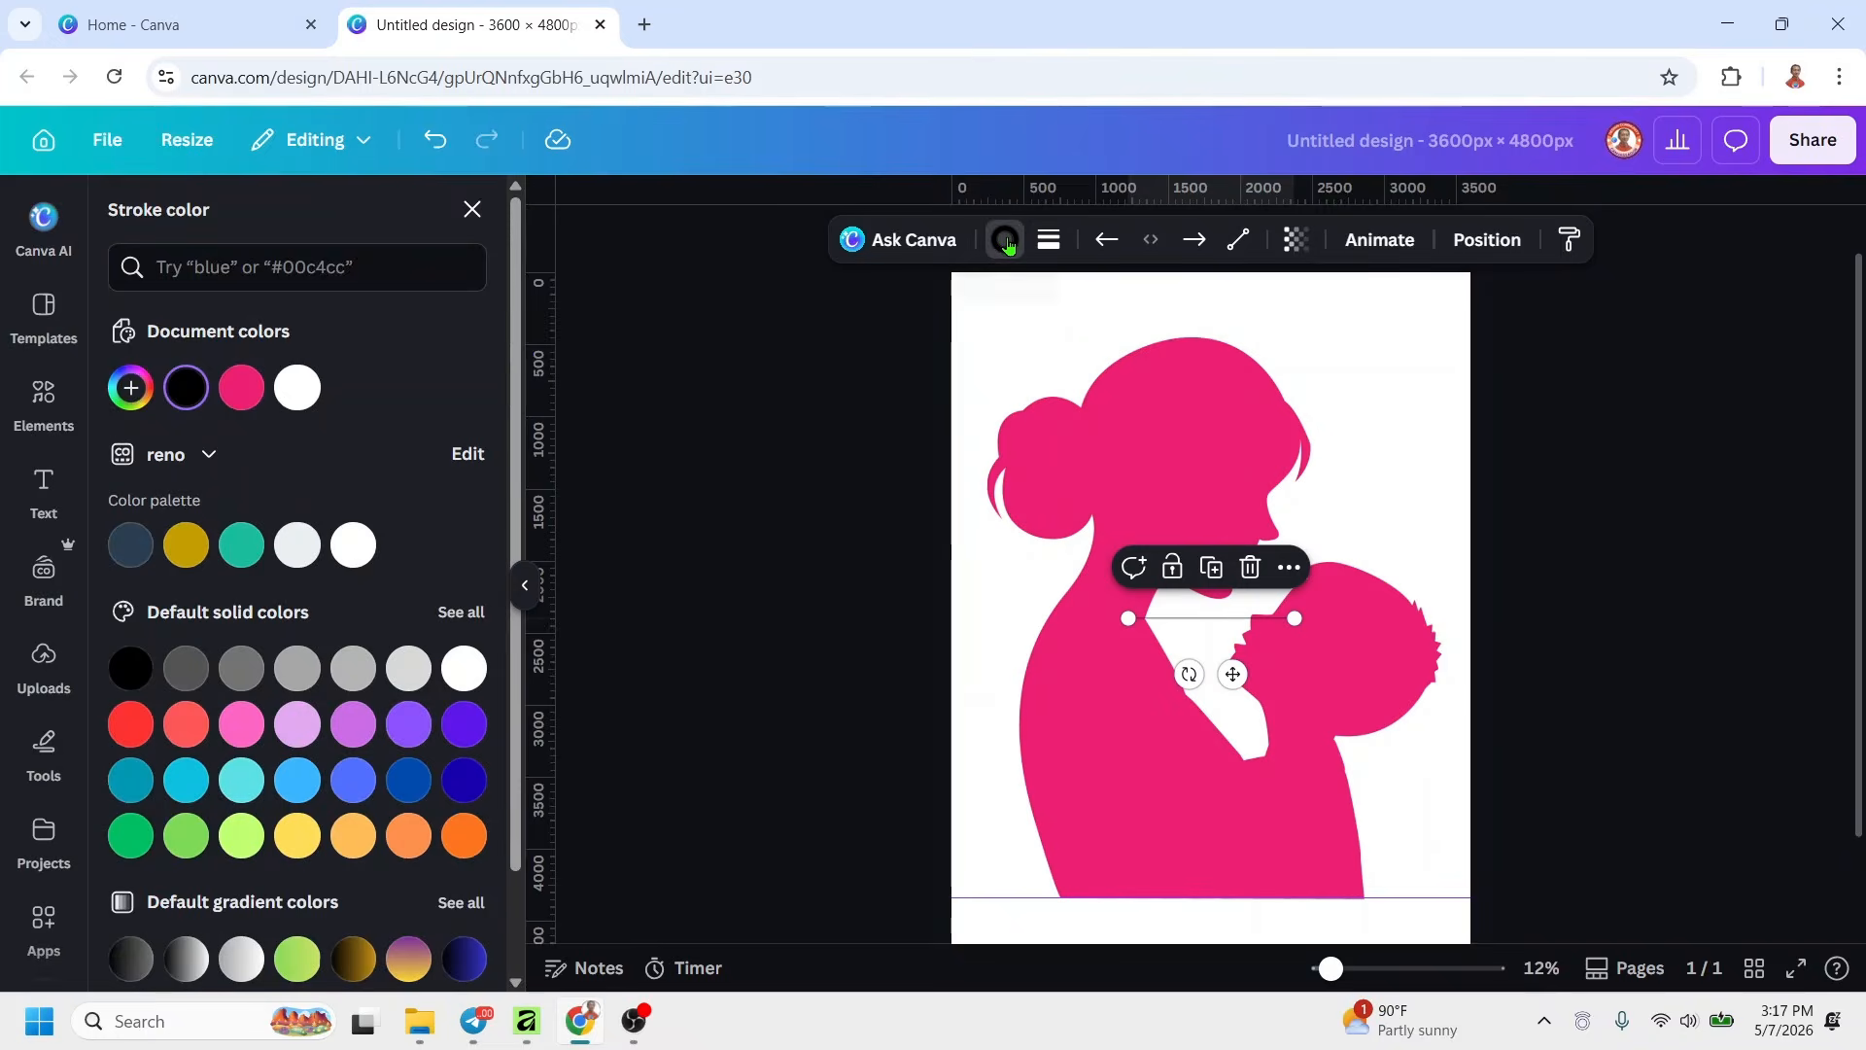
left_click(1008, 244)
left_click(1008, 244)
left_click(316, 385)
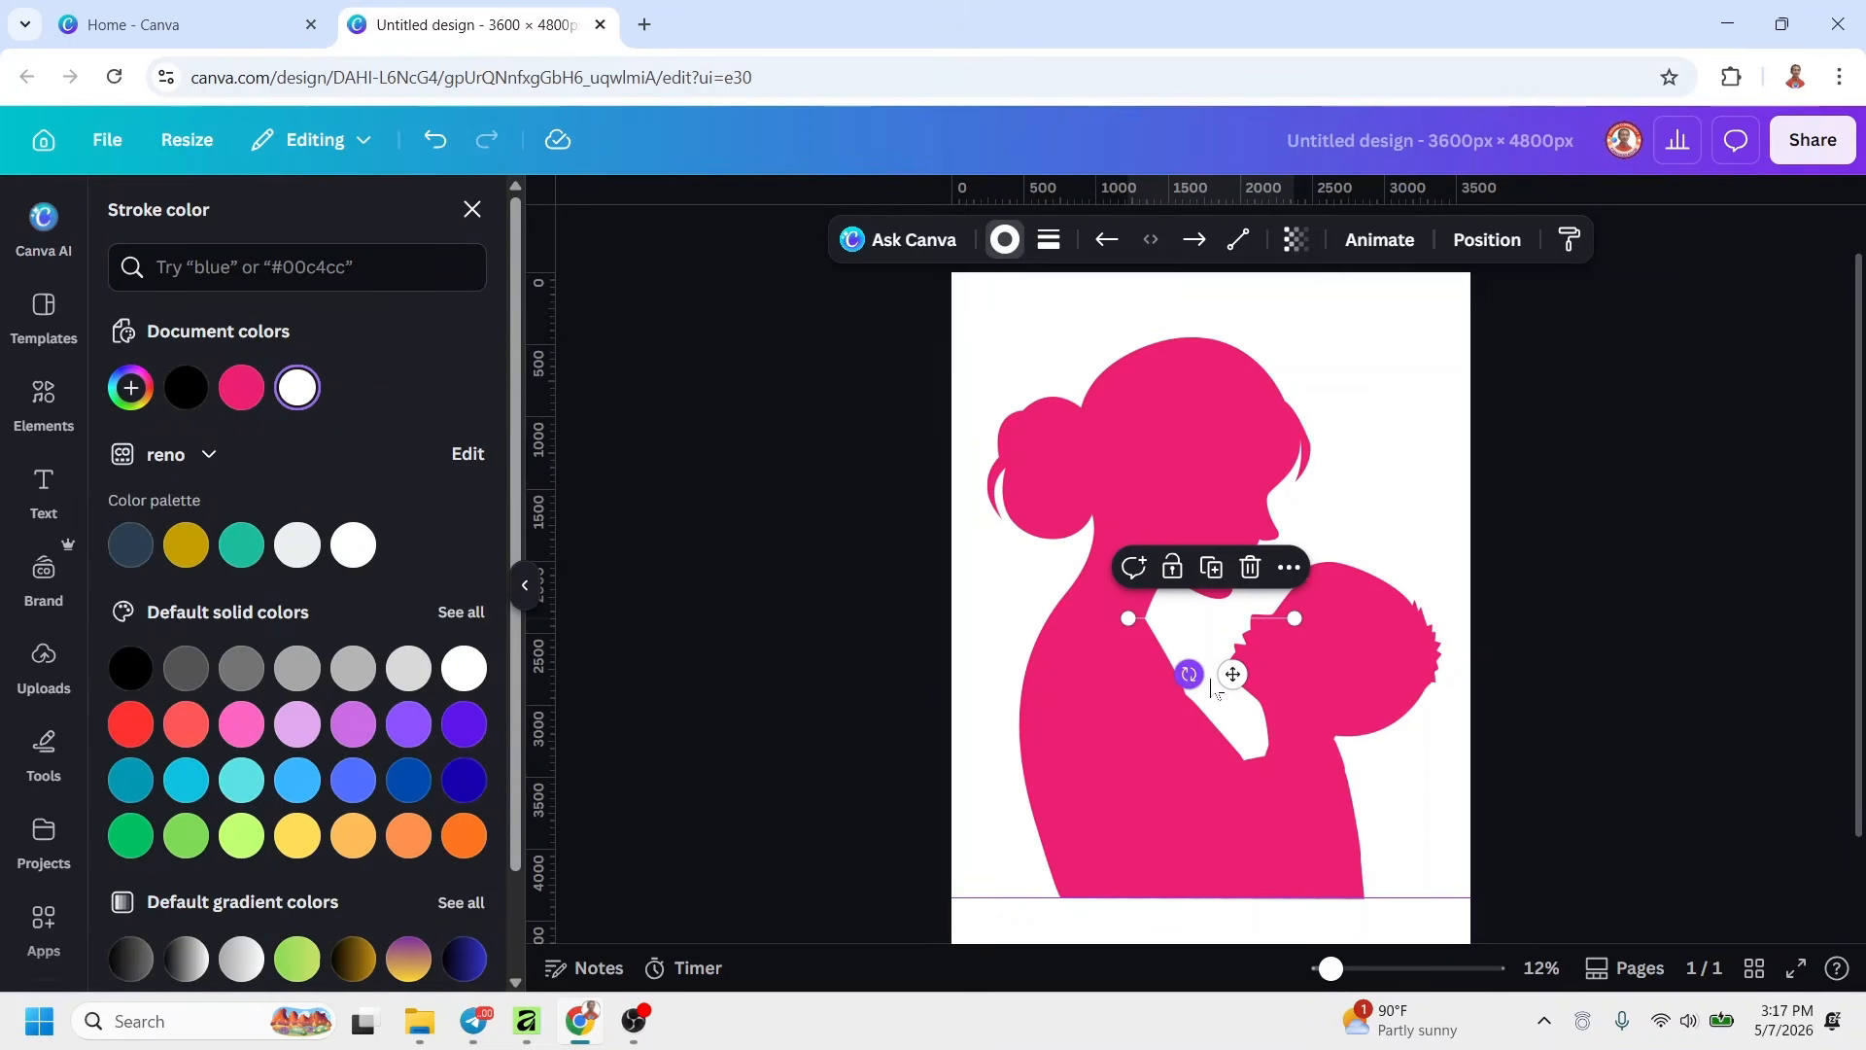
left_click(1049, 239)
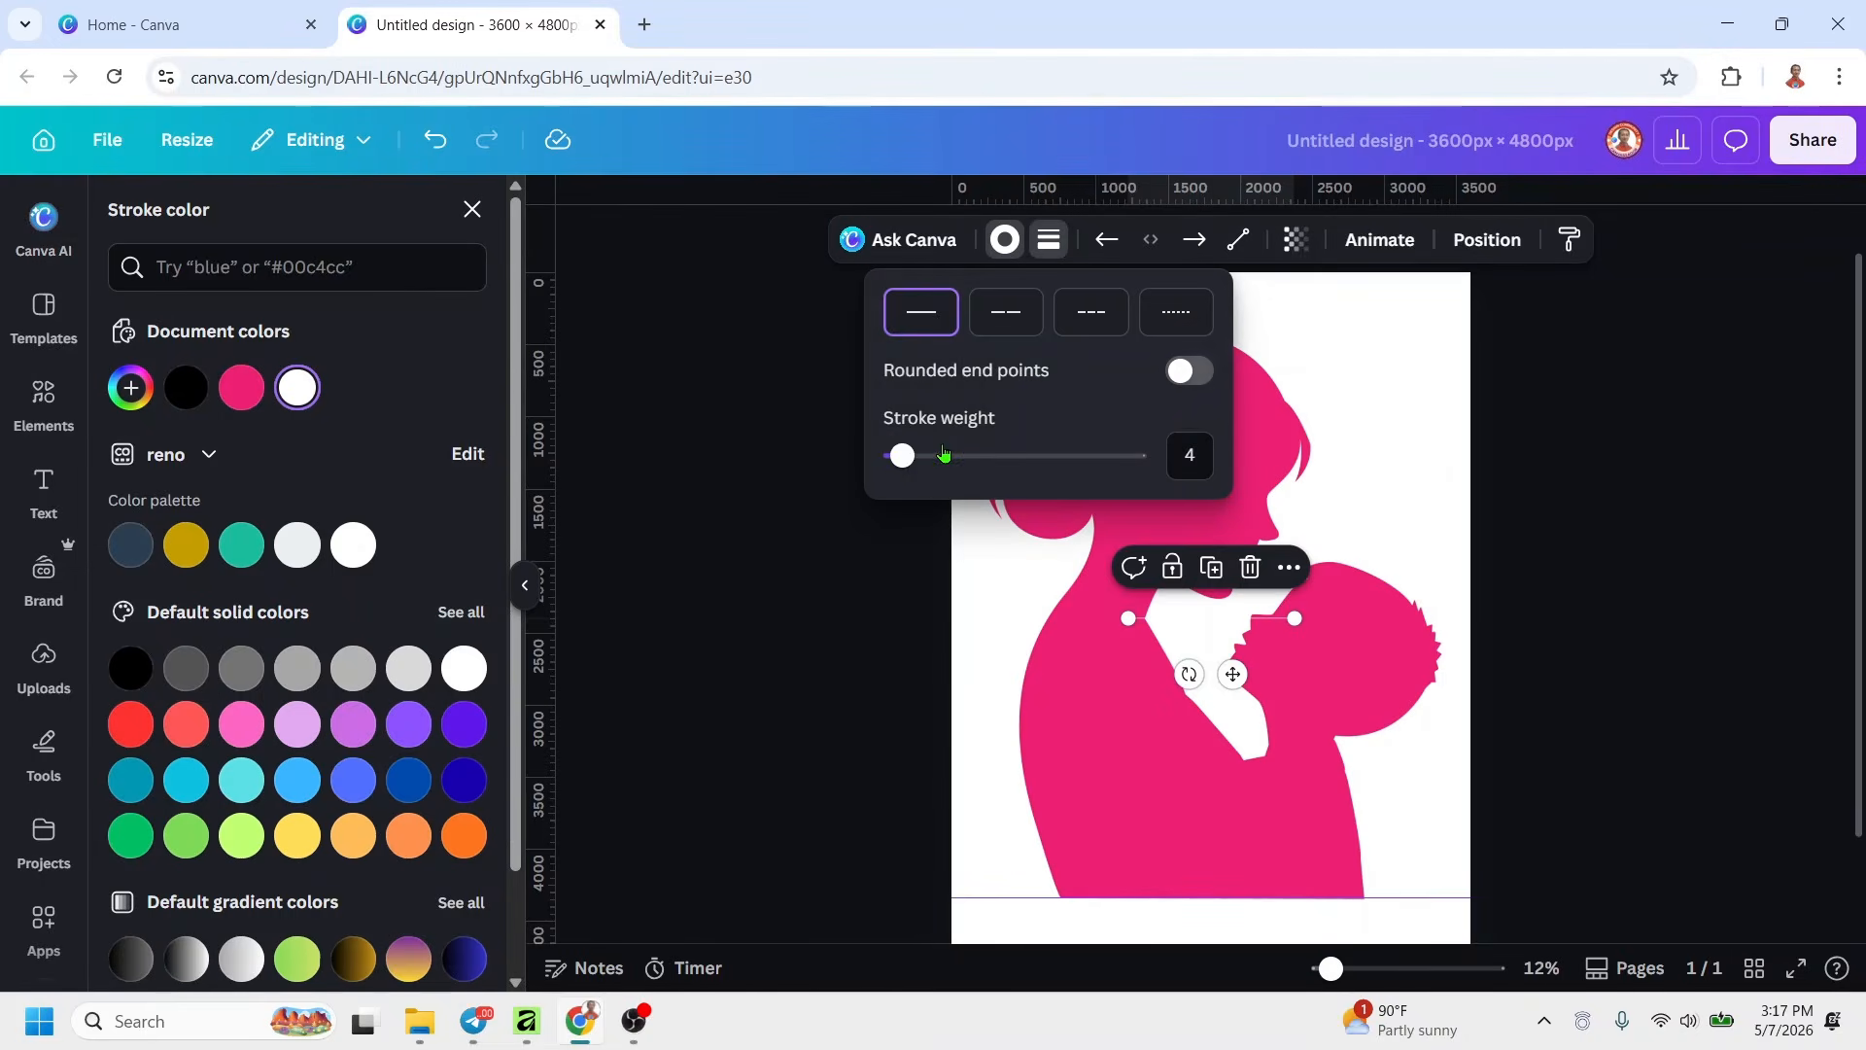
left_click_drag(898, 476, 936, 483)
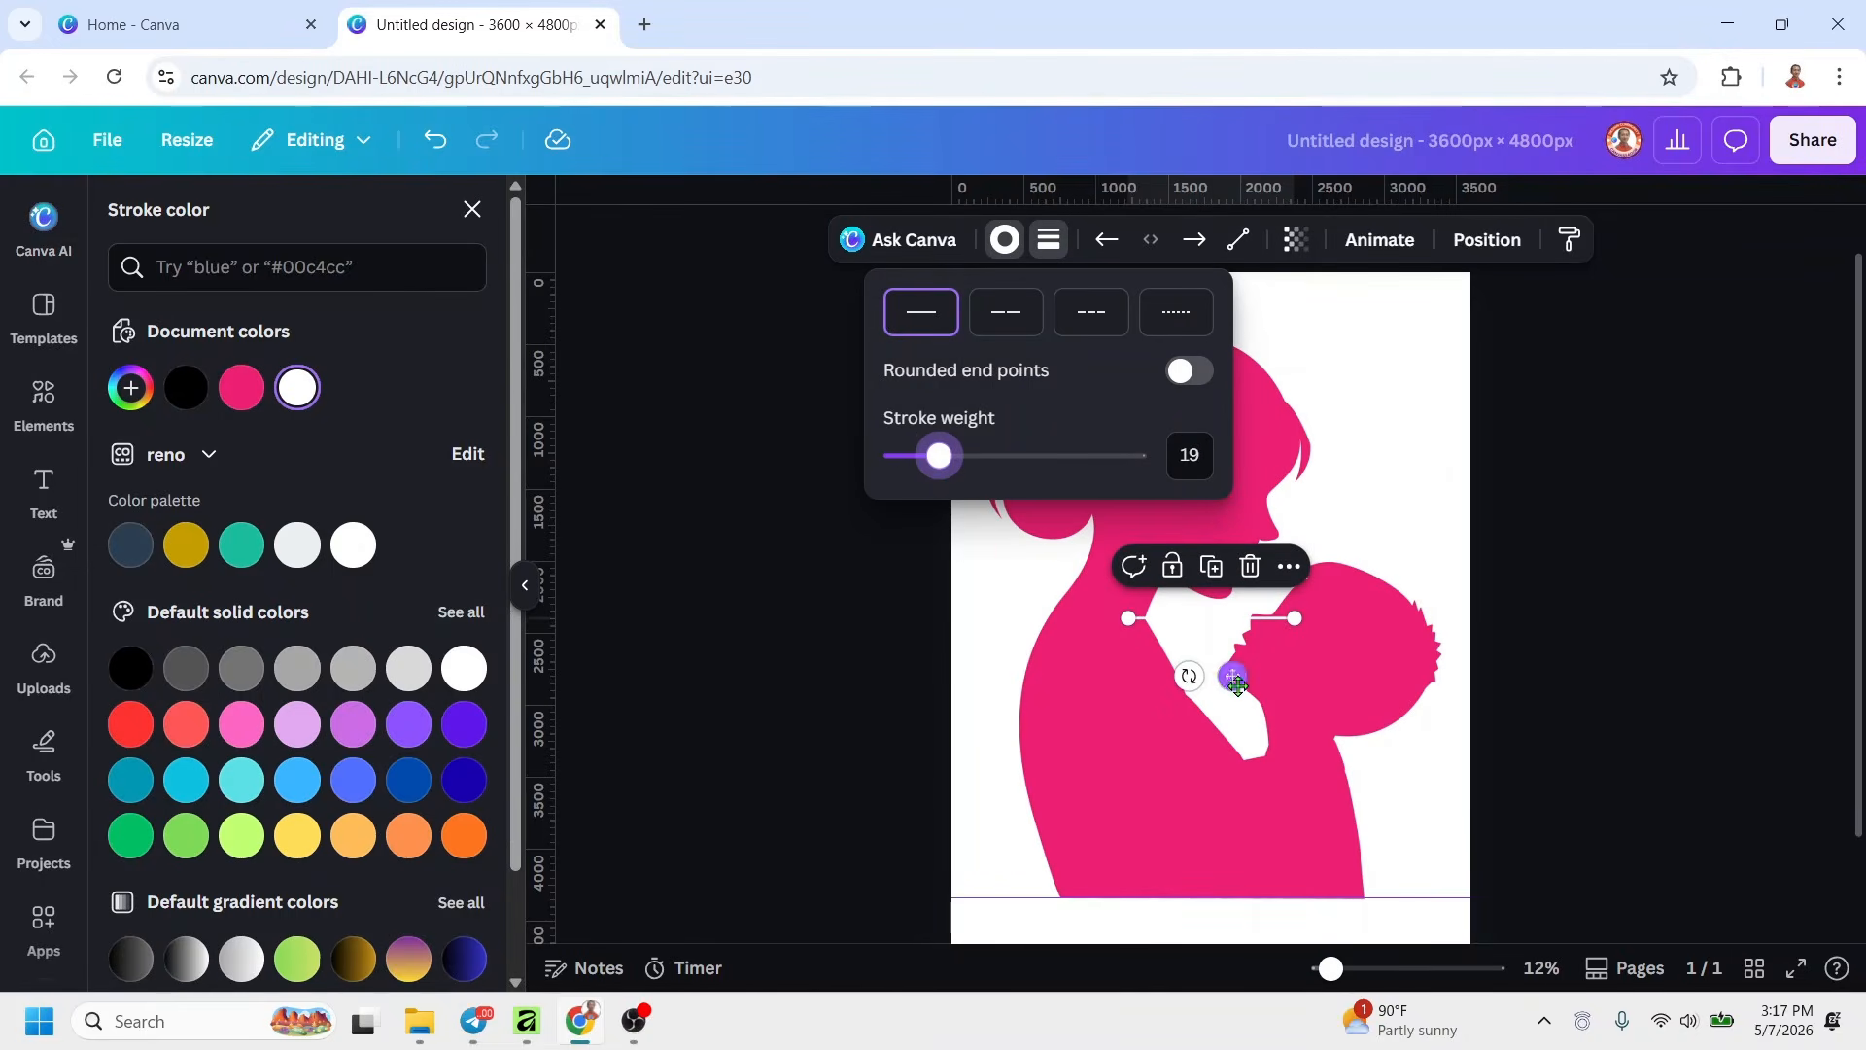
Move the white line onto the mother's head and lengthen it to cross the head from hair bun to forehead
mouse_move(1238, 686)
left_mouse_down()
mouse_move(1101, 499)
mouse_move(1091, 533)
left_mouse_up()
mouse_move(1142, 466)
left_mouse_down()
mouse_move(1321, 467)
mouse_move(1289, 467)
left_mouse_up()
left_click(1370, 969)
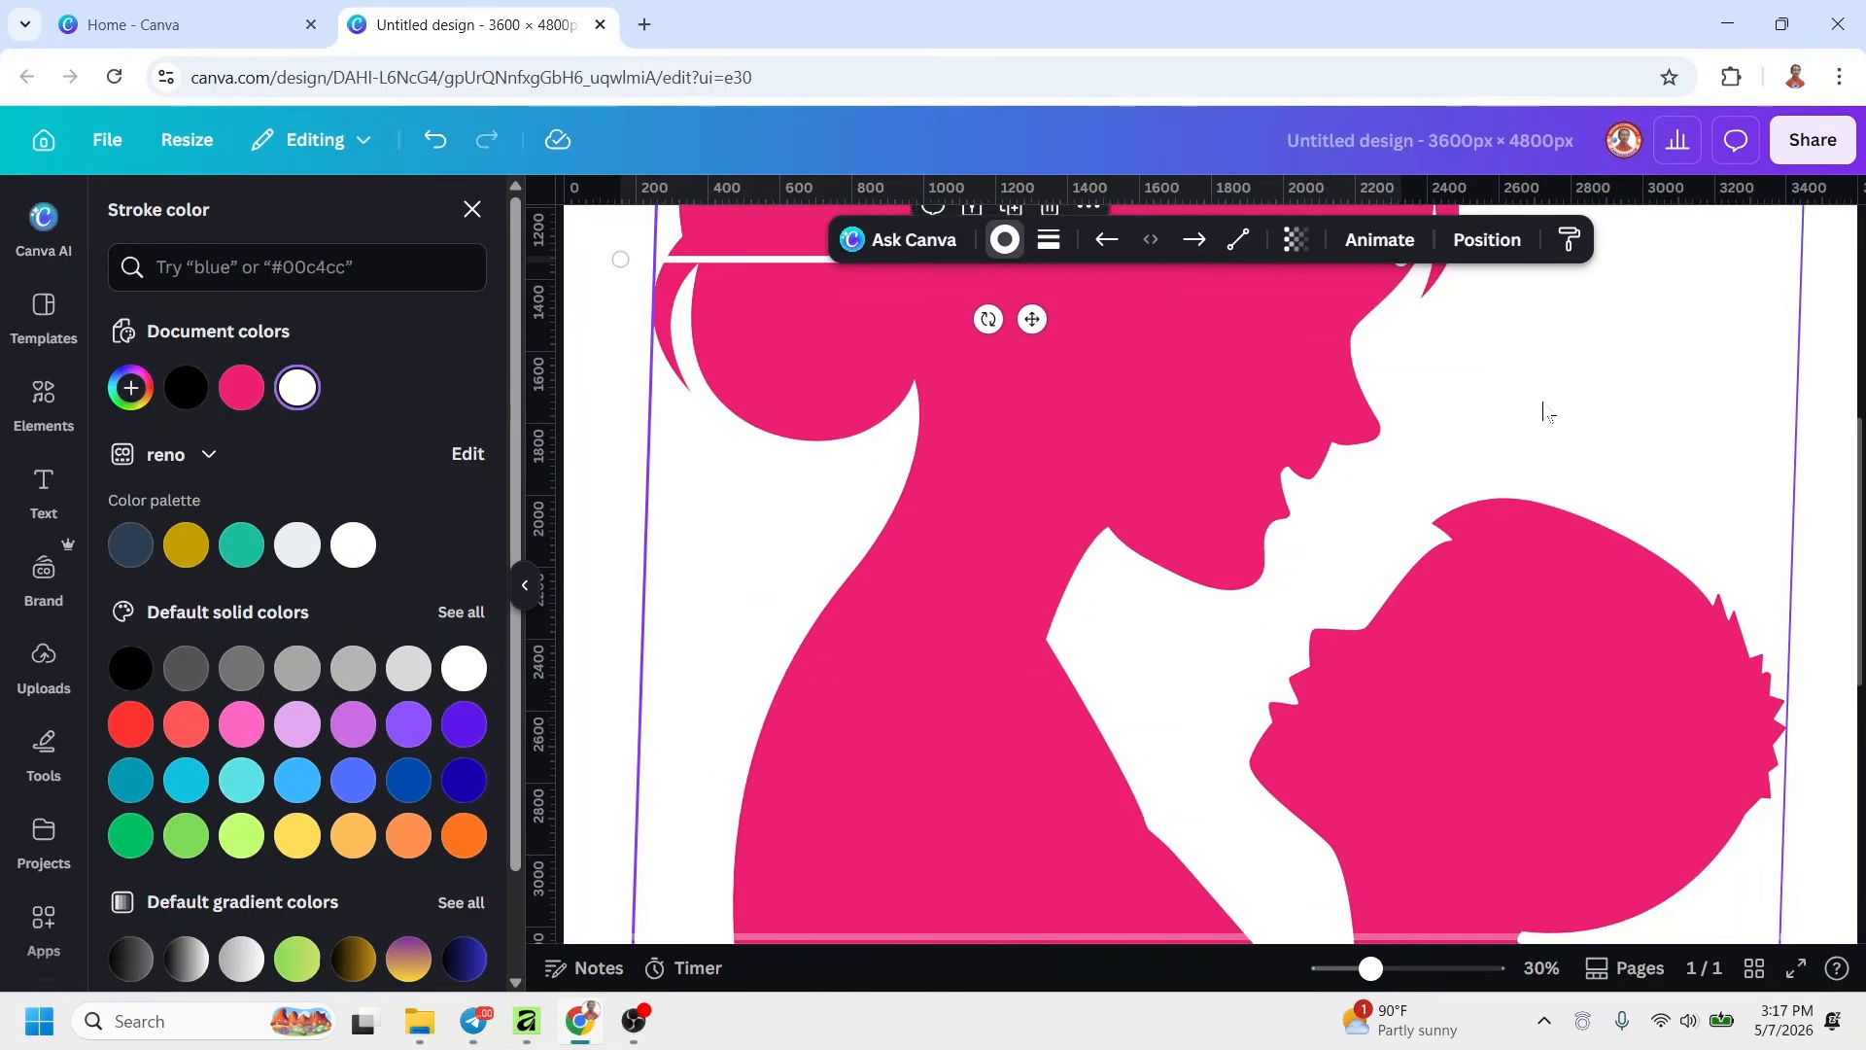
scroll(1546, 412, "up", 2)
left_click_drag(1403, 504, 1428, 504)
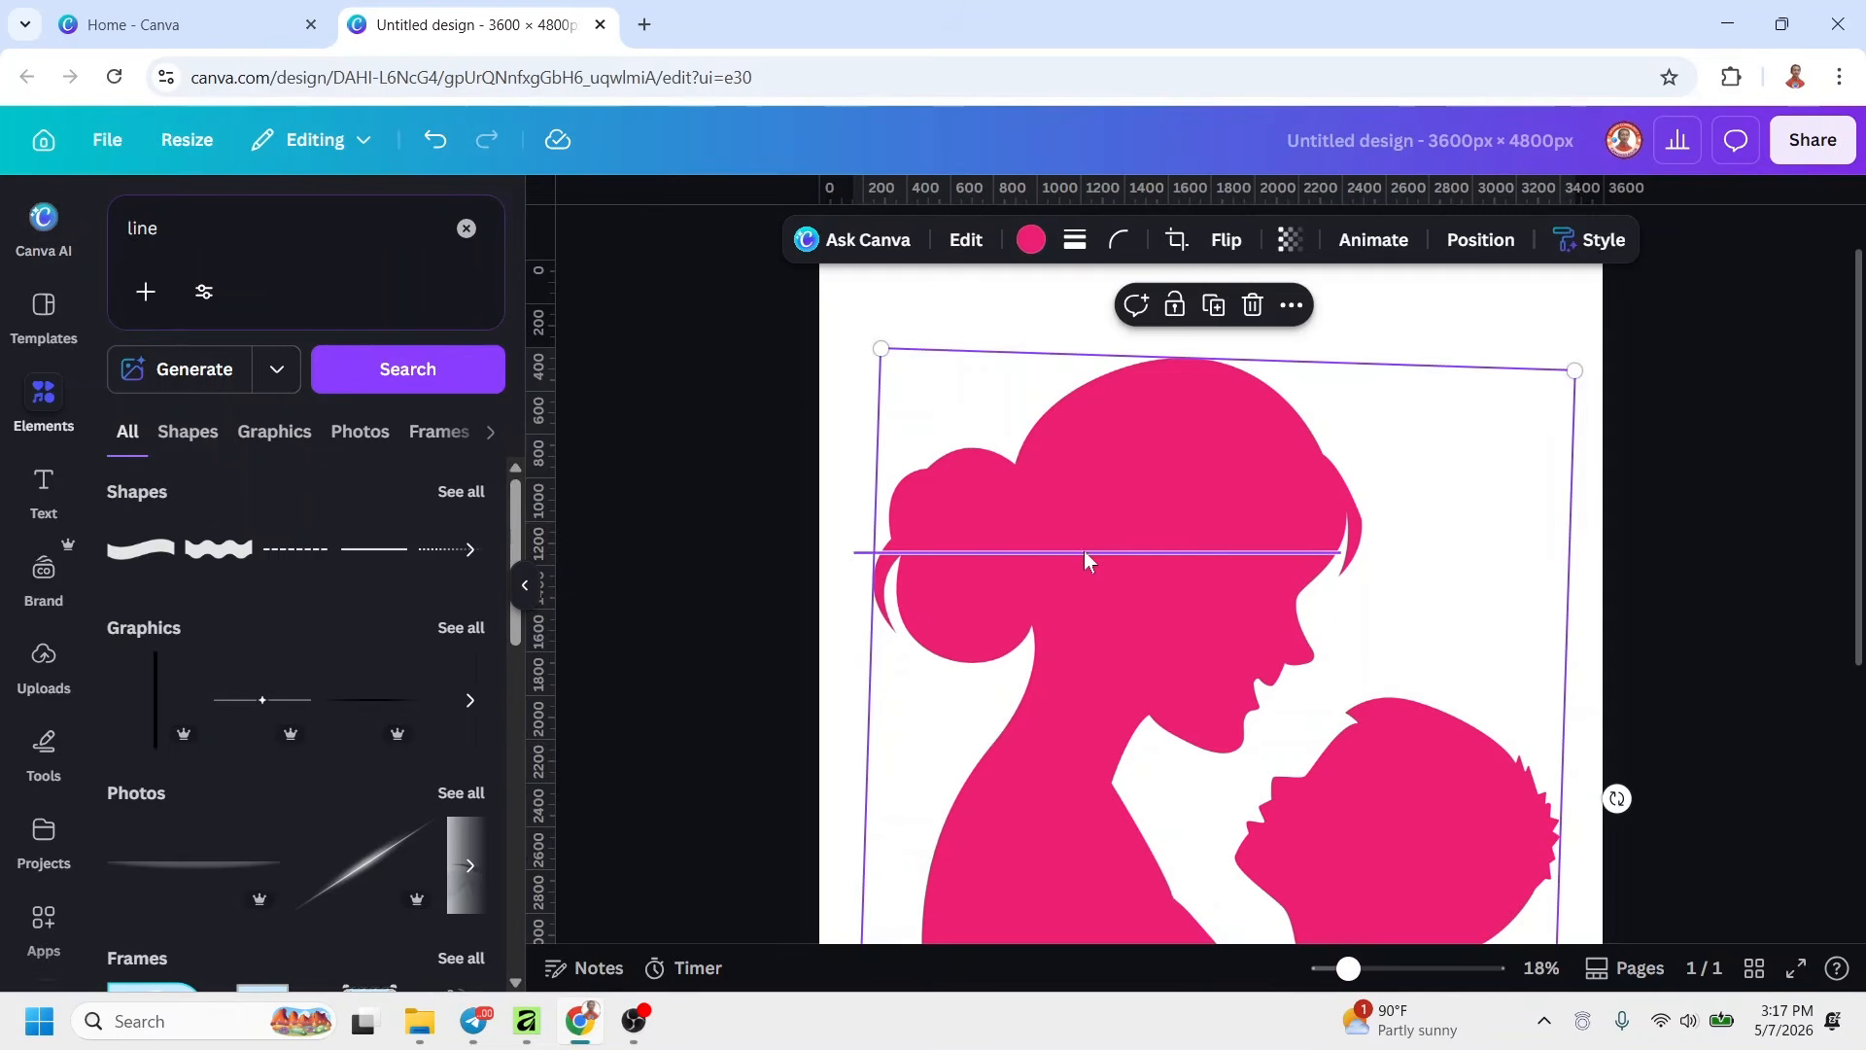
Duplicate the horizontal white line and place the copies across the mother's neck and down her body
left_click(1083, 552)
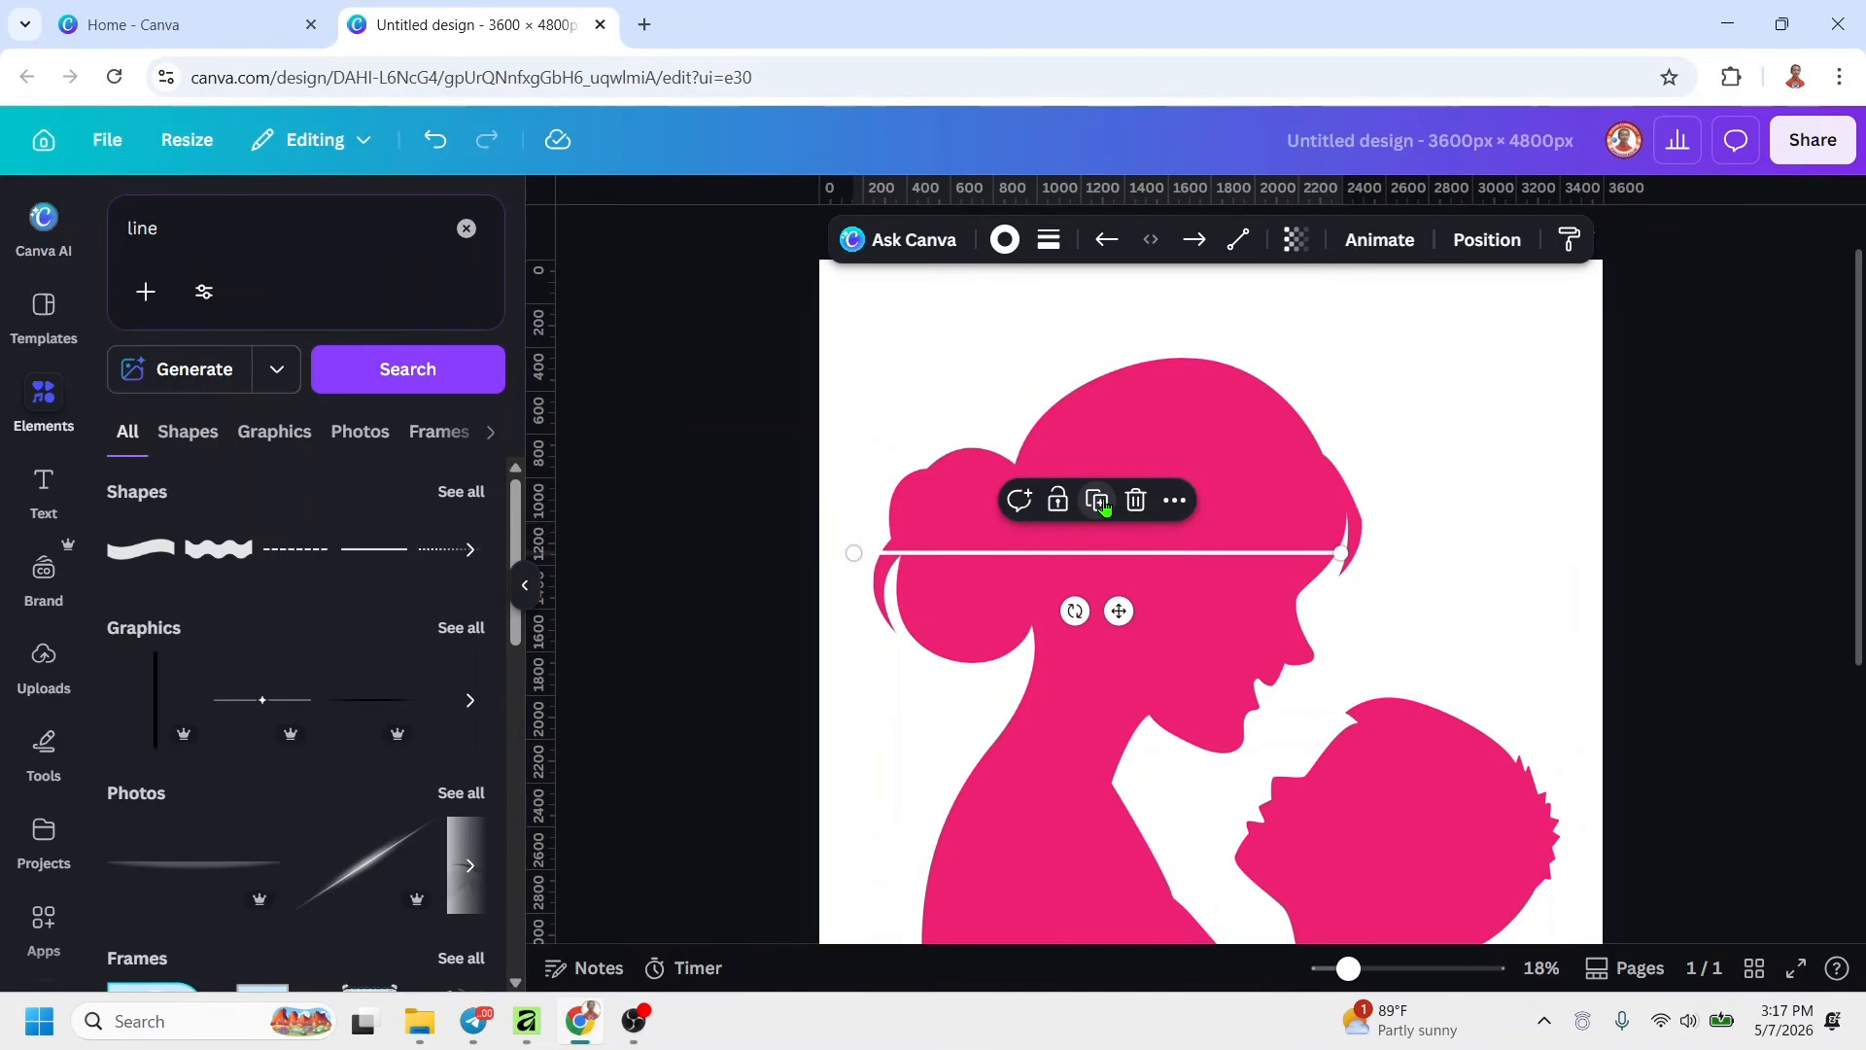
left_click(1096, 499)
left_click_drag(1119, 610, 926, 782)
scroll(979, 475, "down", 3)
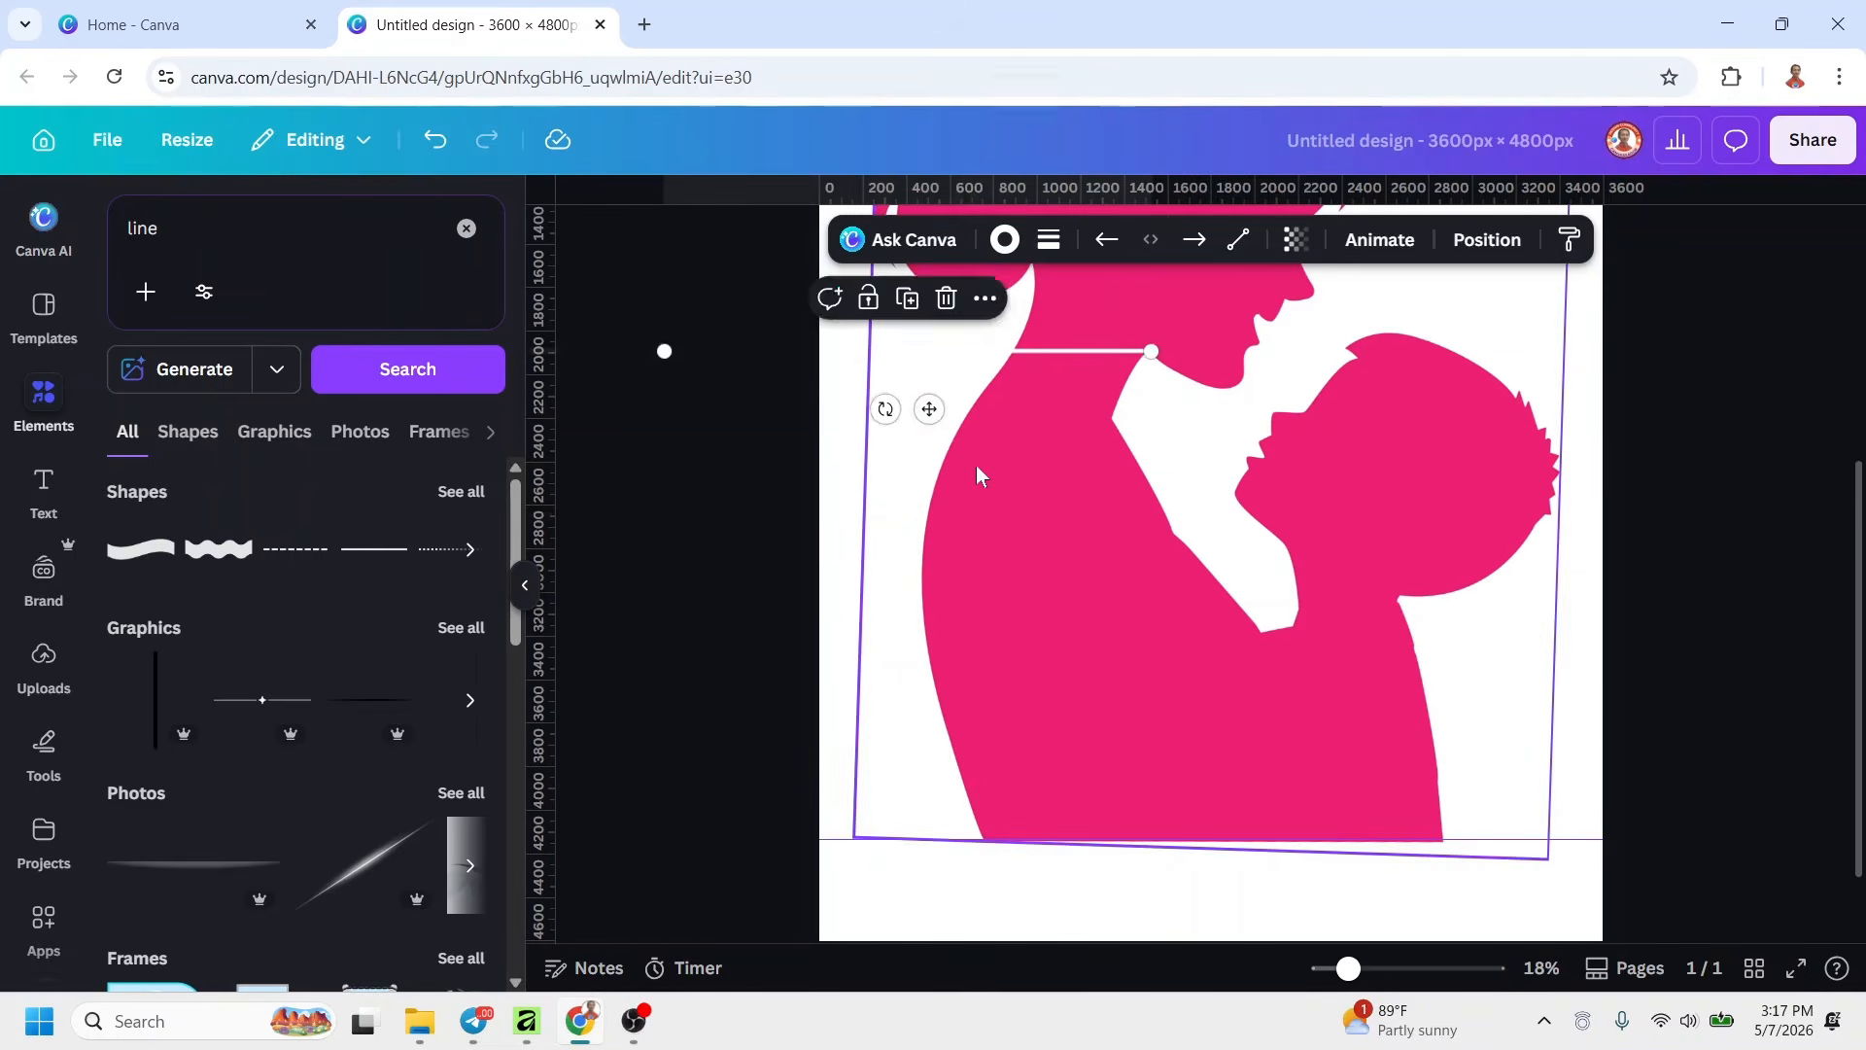
left_click(906, 299)
left_click_drag(739, 572, 957, 554)
scroll(957, 551, "up", 2)
scroll(958, 551, "down", 2)
left_click(931, 446)
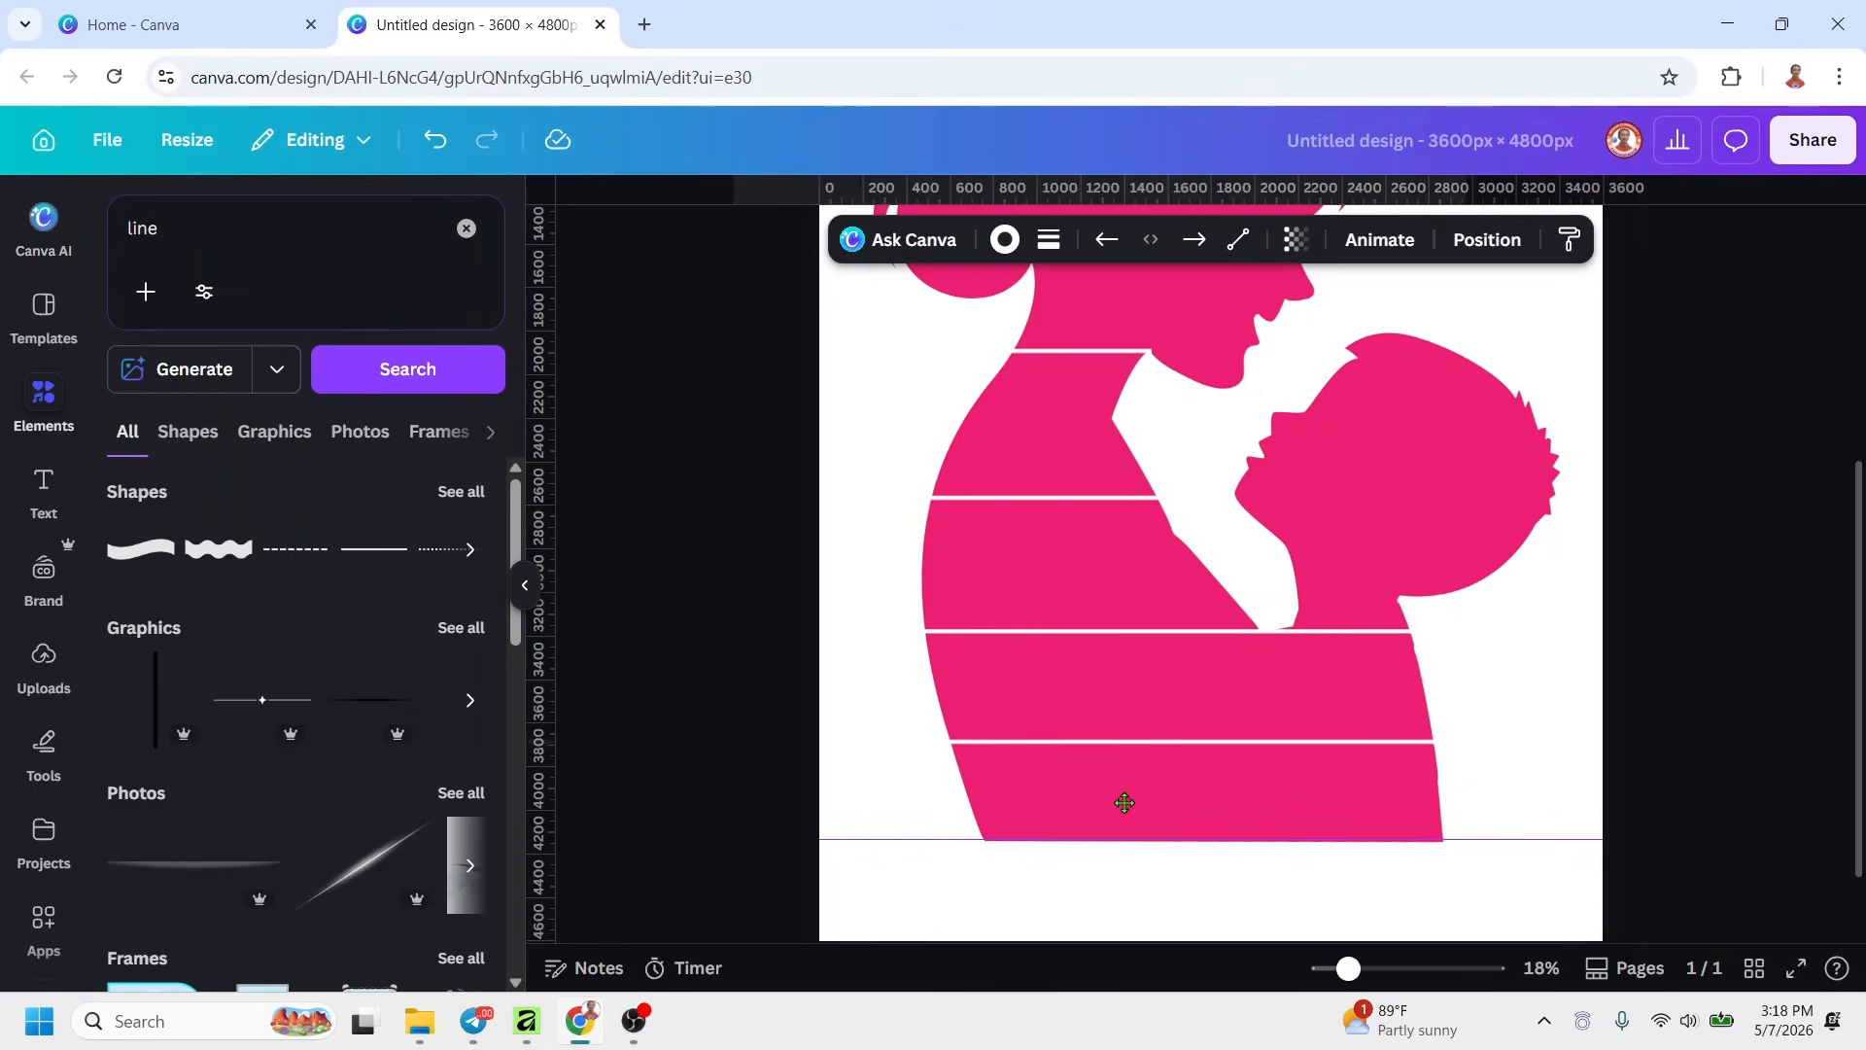
Place a vertical white line through the child's head and a duplicate through the mother's head
left_click_drag(1512, 541, 1461, 330)
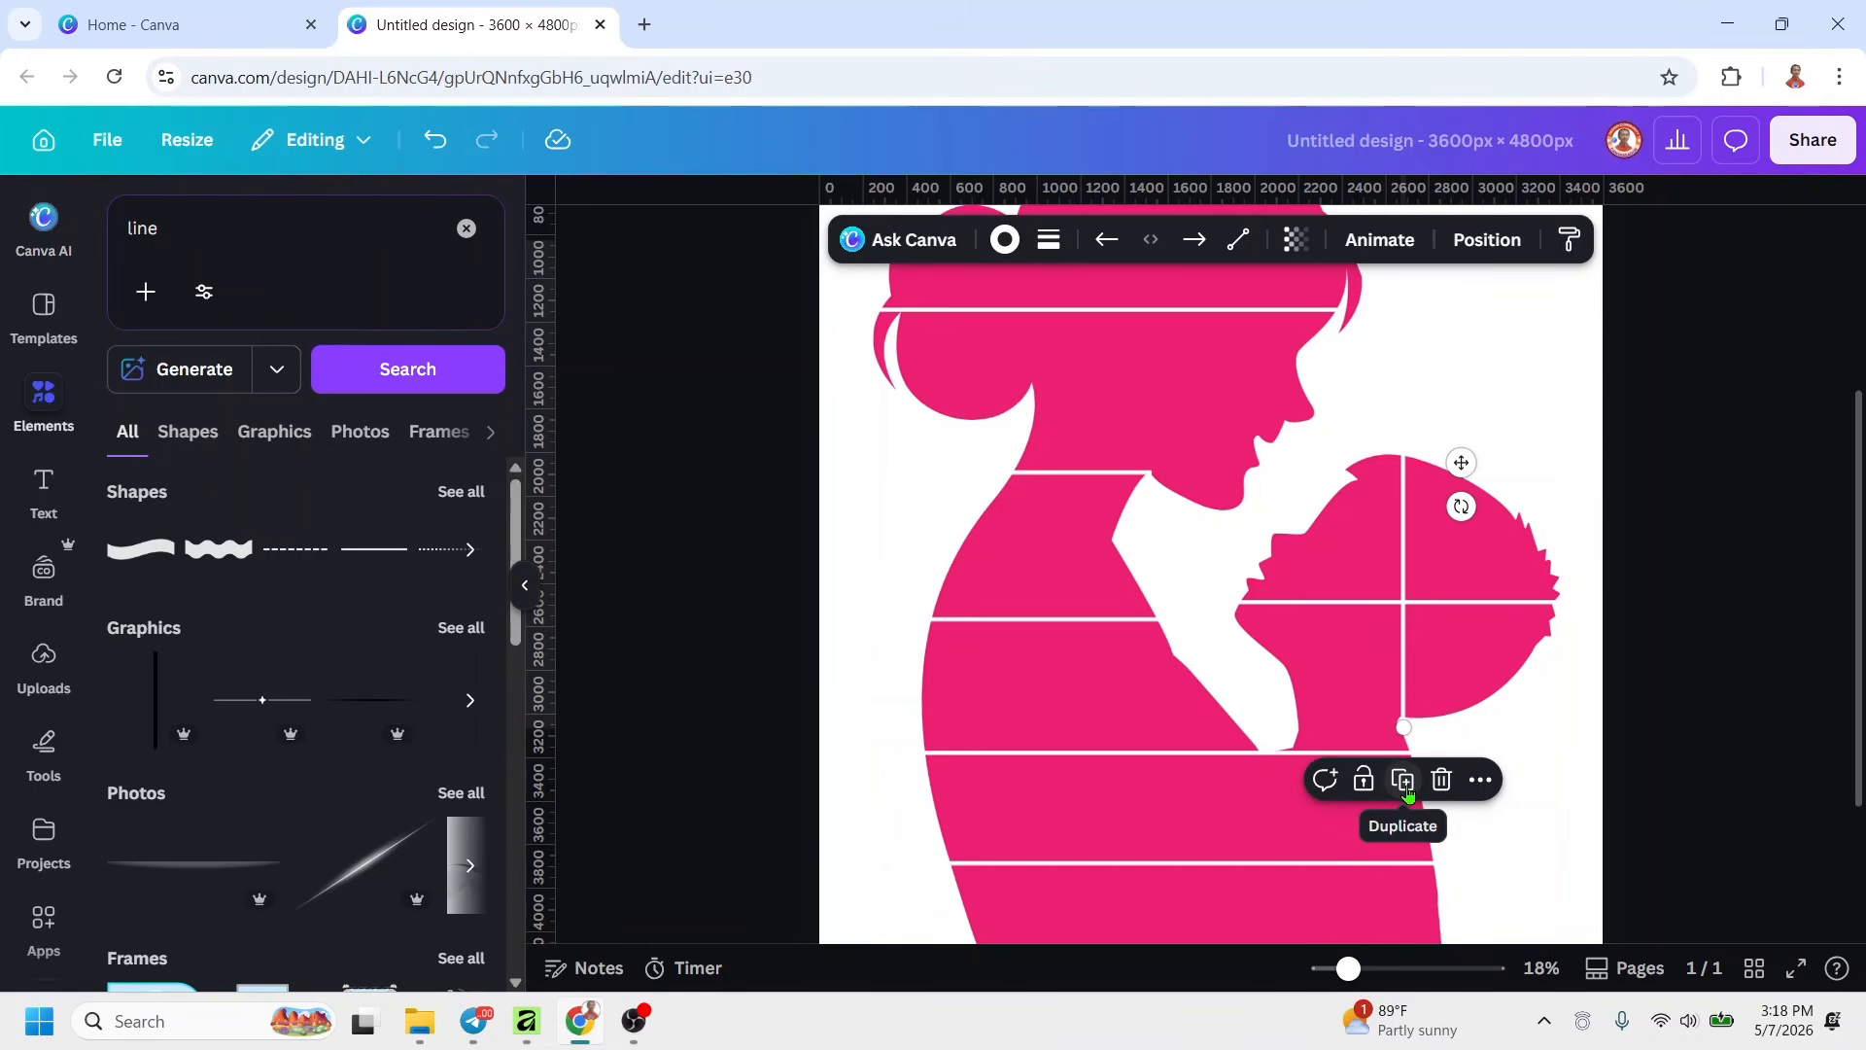
left_click(1404, 785)
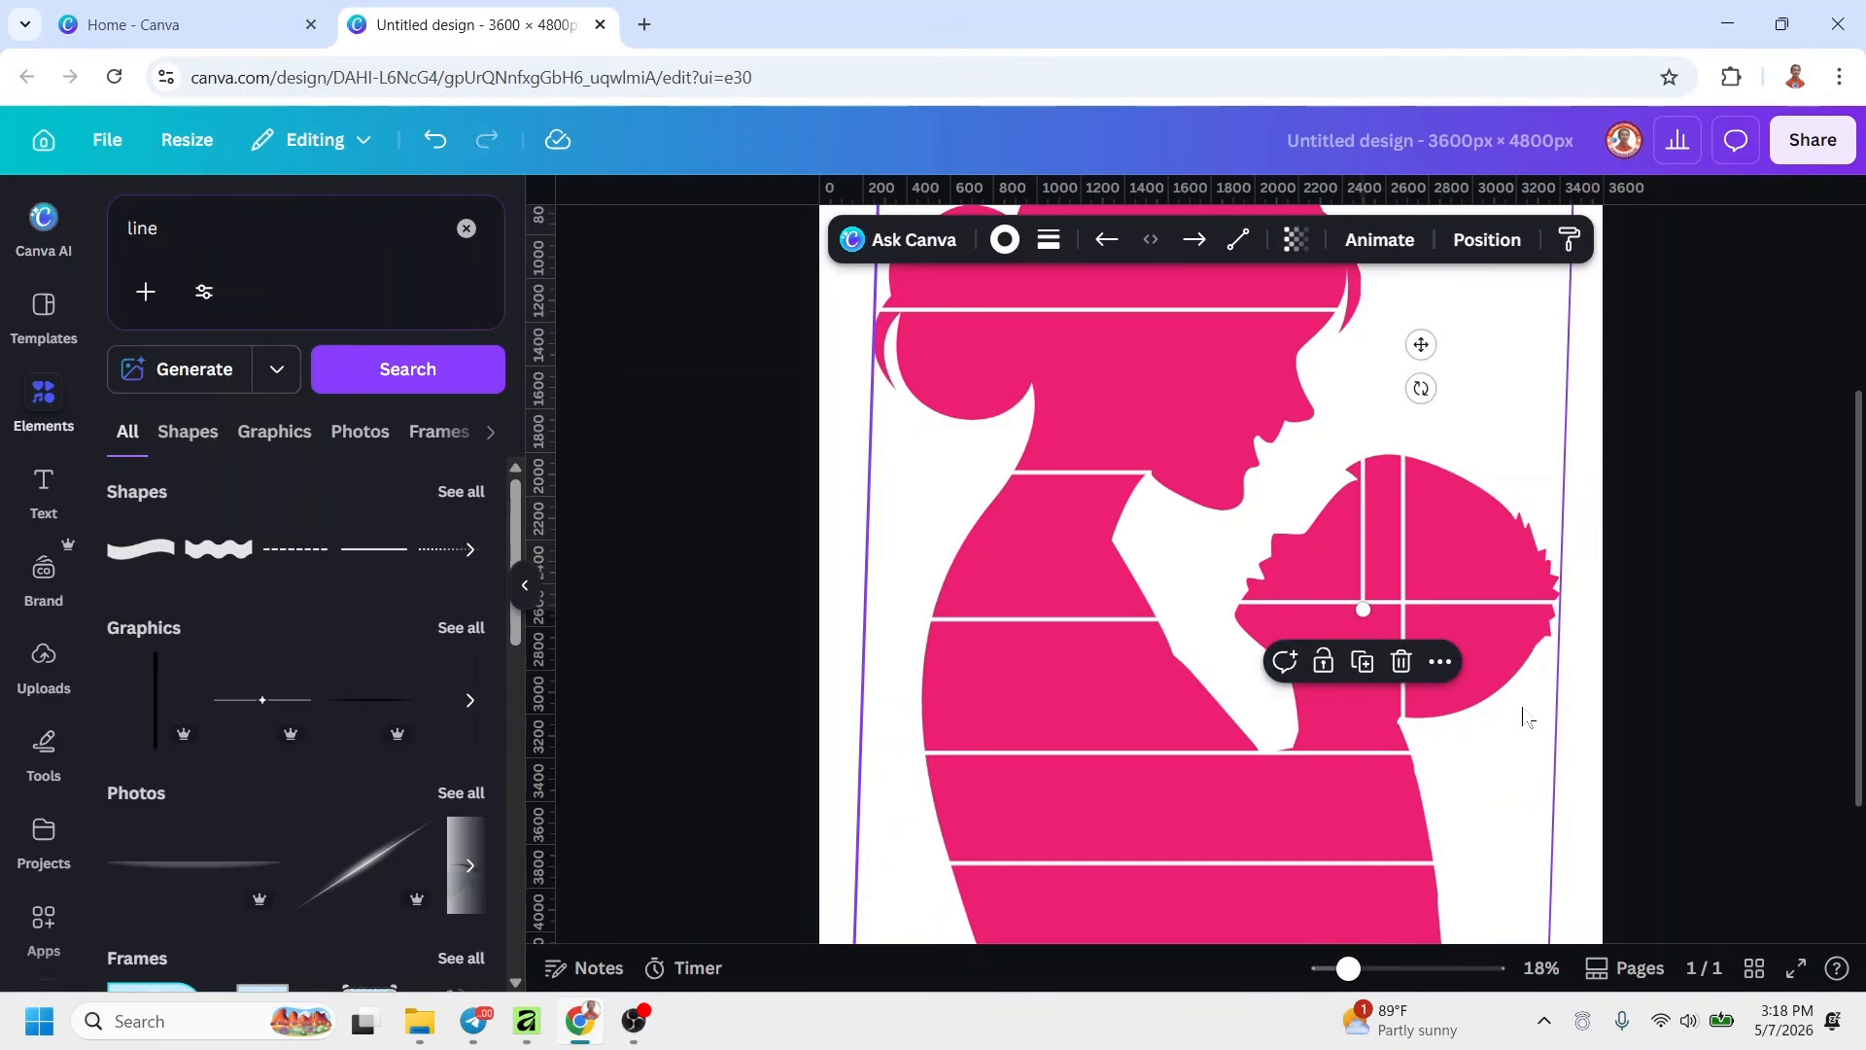
scroll(1526, 717, "up", 5)
left_click_drag(1422, 586, 1219, 546)
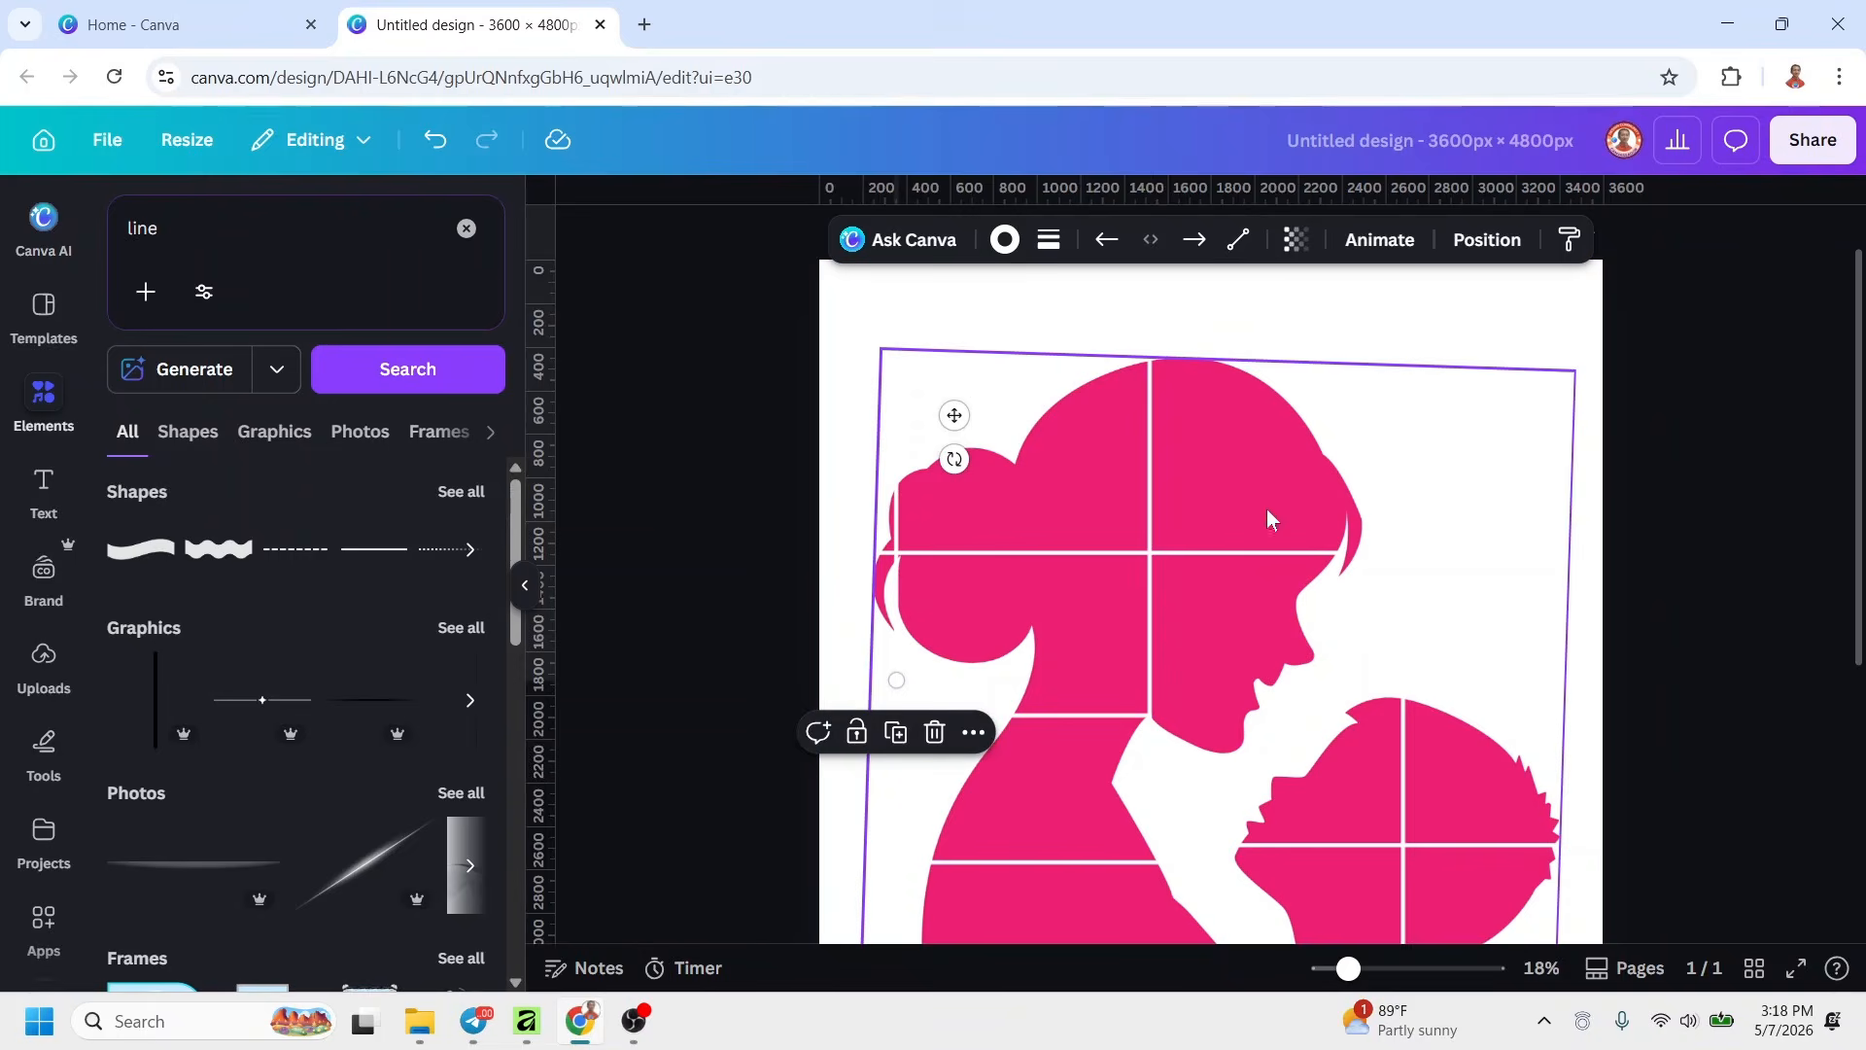
Move the spare vertical line onto the mother's torso and shorten it to span only the row below the chest line
scroll(1271, 520, "down", 1)
left_click_drag(955, 296, 1157, 763)
scroll(1259, 588, "down", 2)
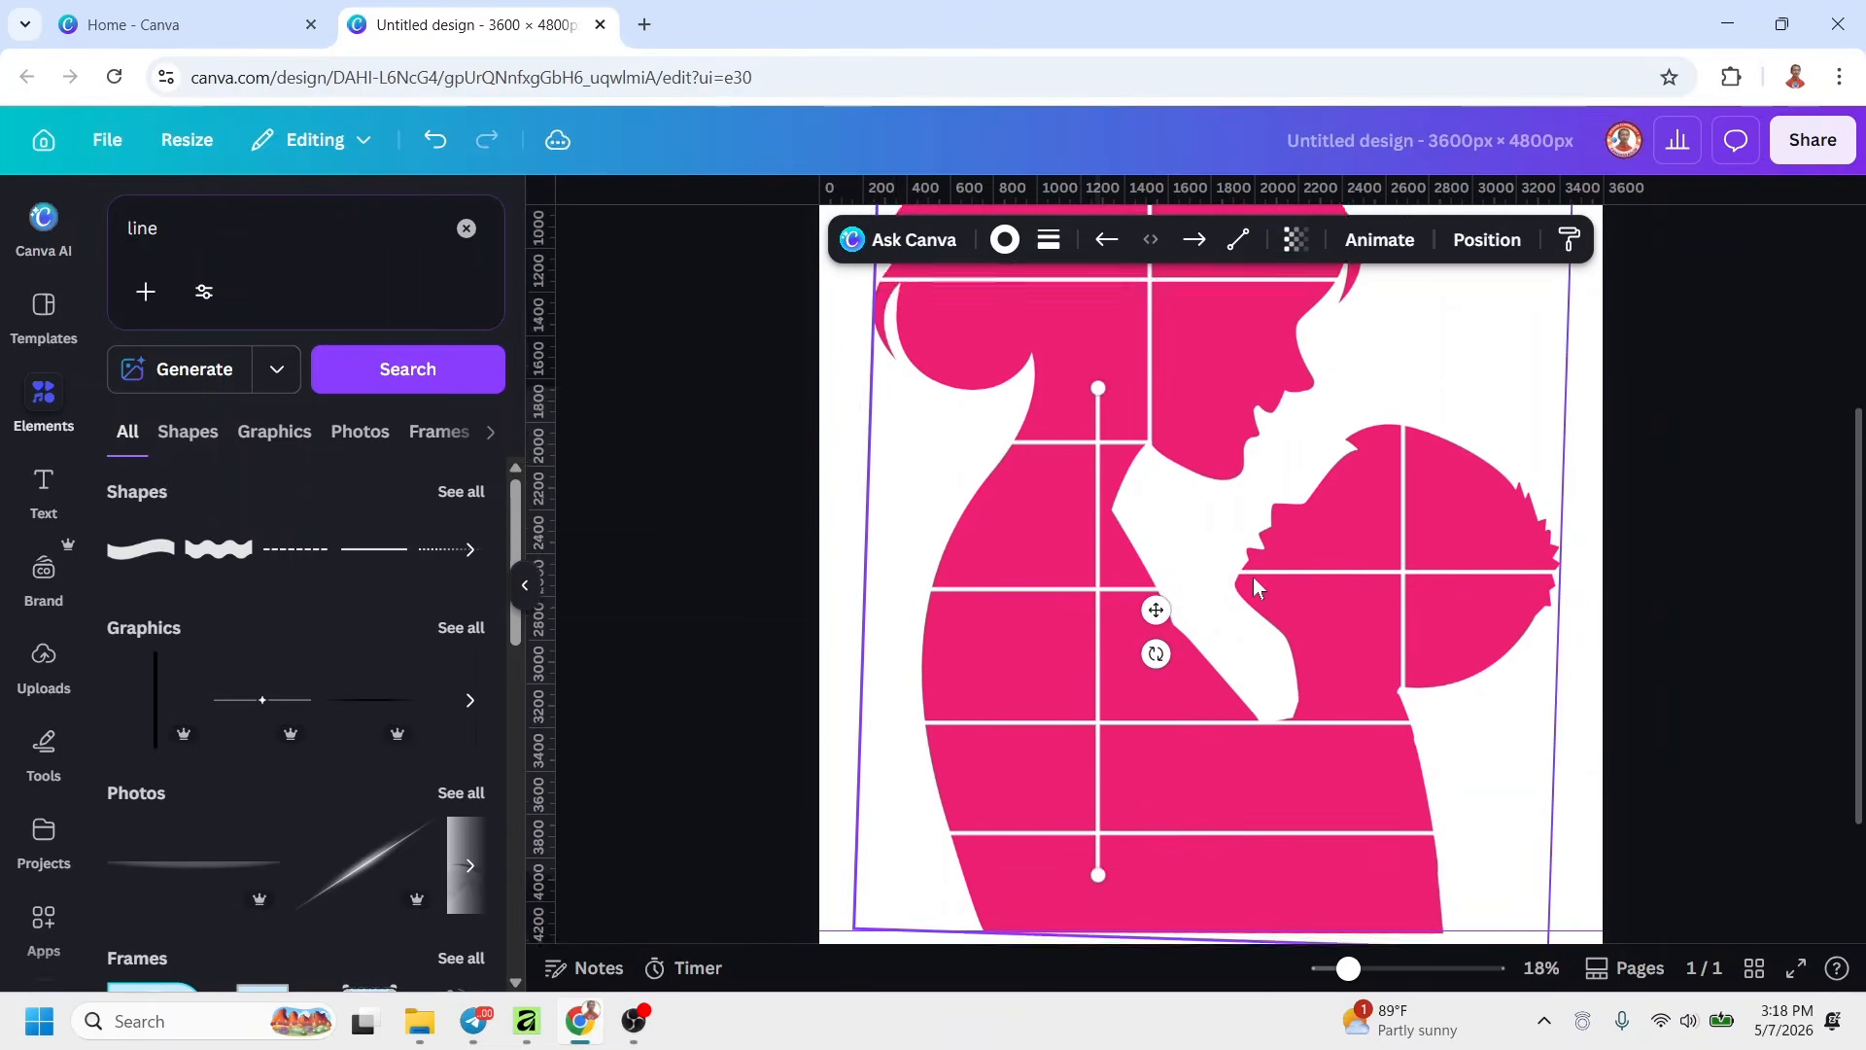
scroll(1254, 587, "down", 1)
left_click_drag(1155, 516, 1127, 720)
scroll(1132, 789, "down", 1)
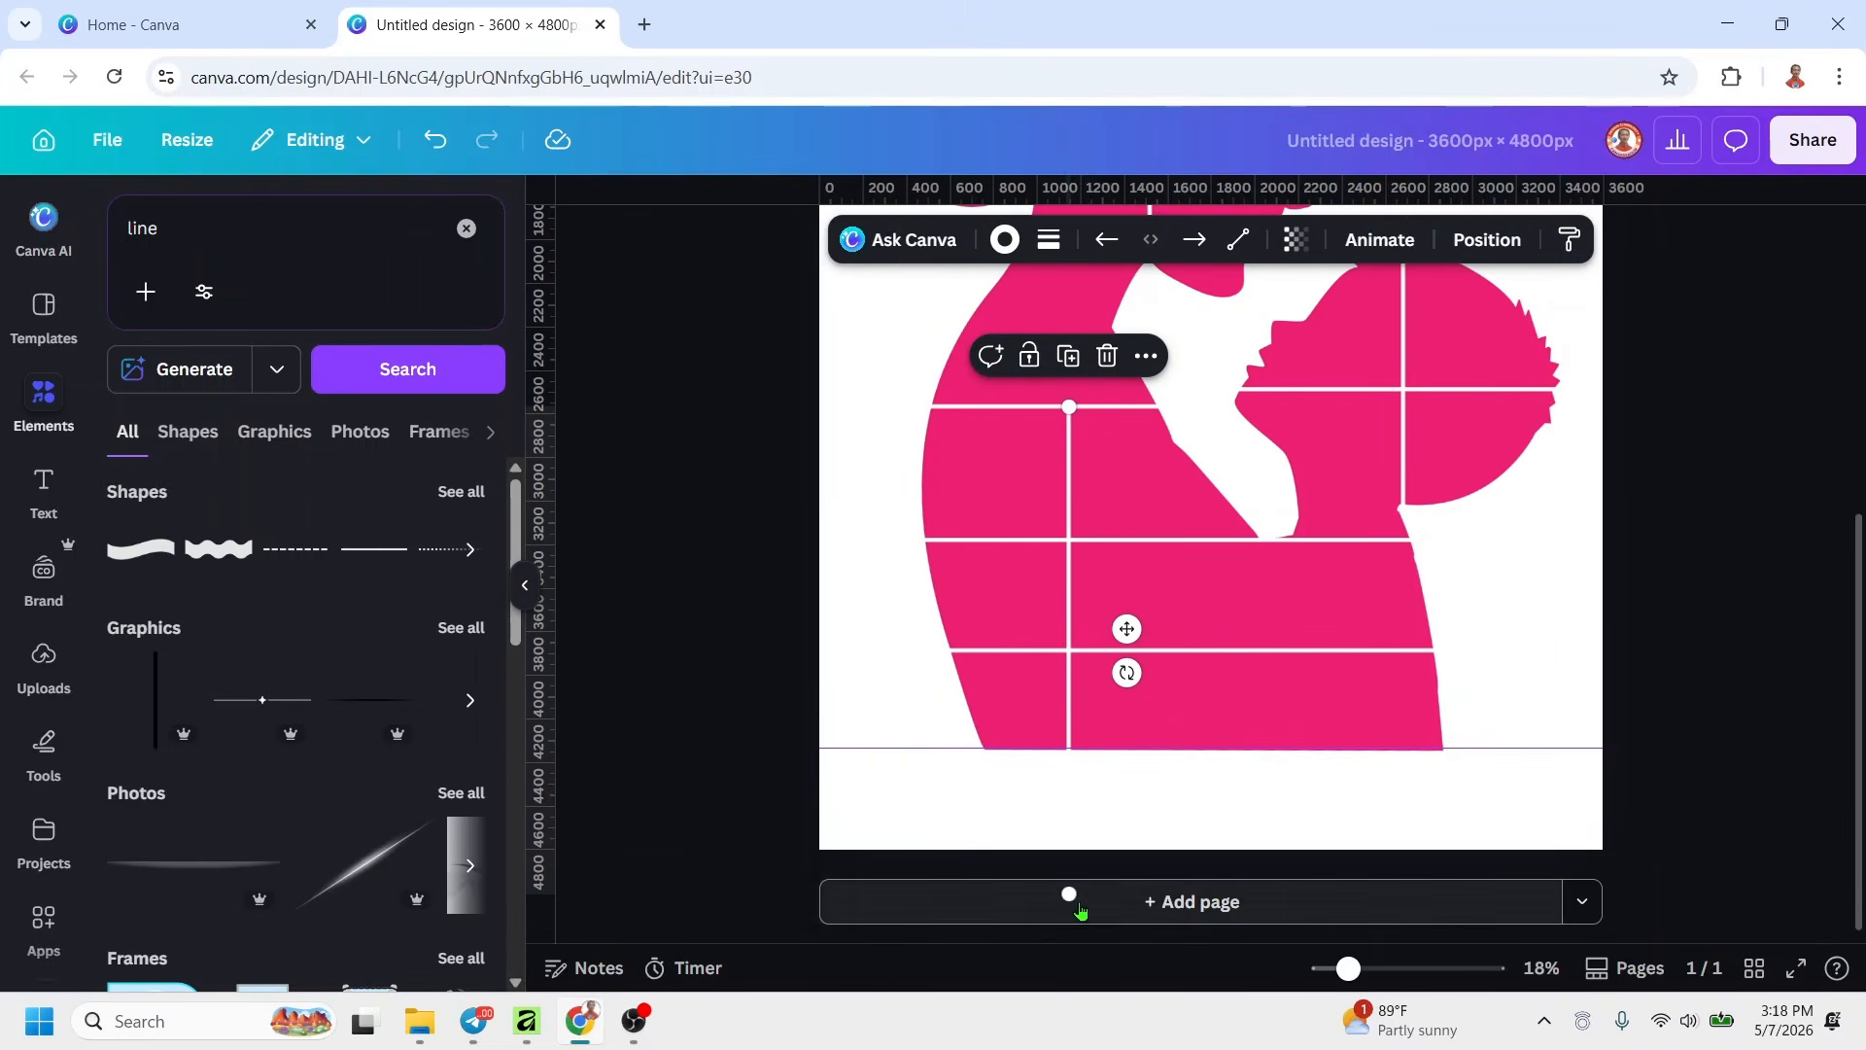
left_click_drag(1079, 907, 1070, 541)
Duplicate the short vertical line and stagger two copies in each of the two lowest body rows, like brickwork
left_click_drag(1124, 446, 1178, 583)
left_click_drag(1118, 672, 1117, 650)
left_click(1118, 491)
left_click_drag(1186, 582, 1328, 571)
left_click(1270, 491)
left_click_drag(1482, 571, 1312, 691)
left_click(1101, 601)
left_click_drag(1312, 691, 1351, 689)
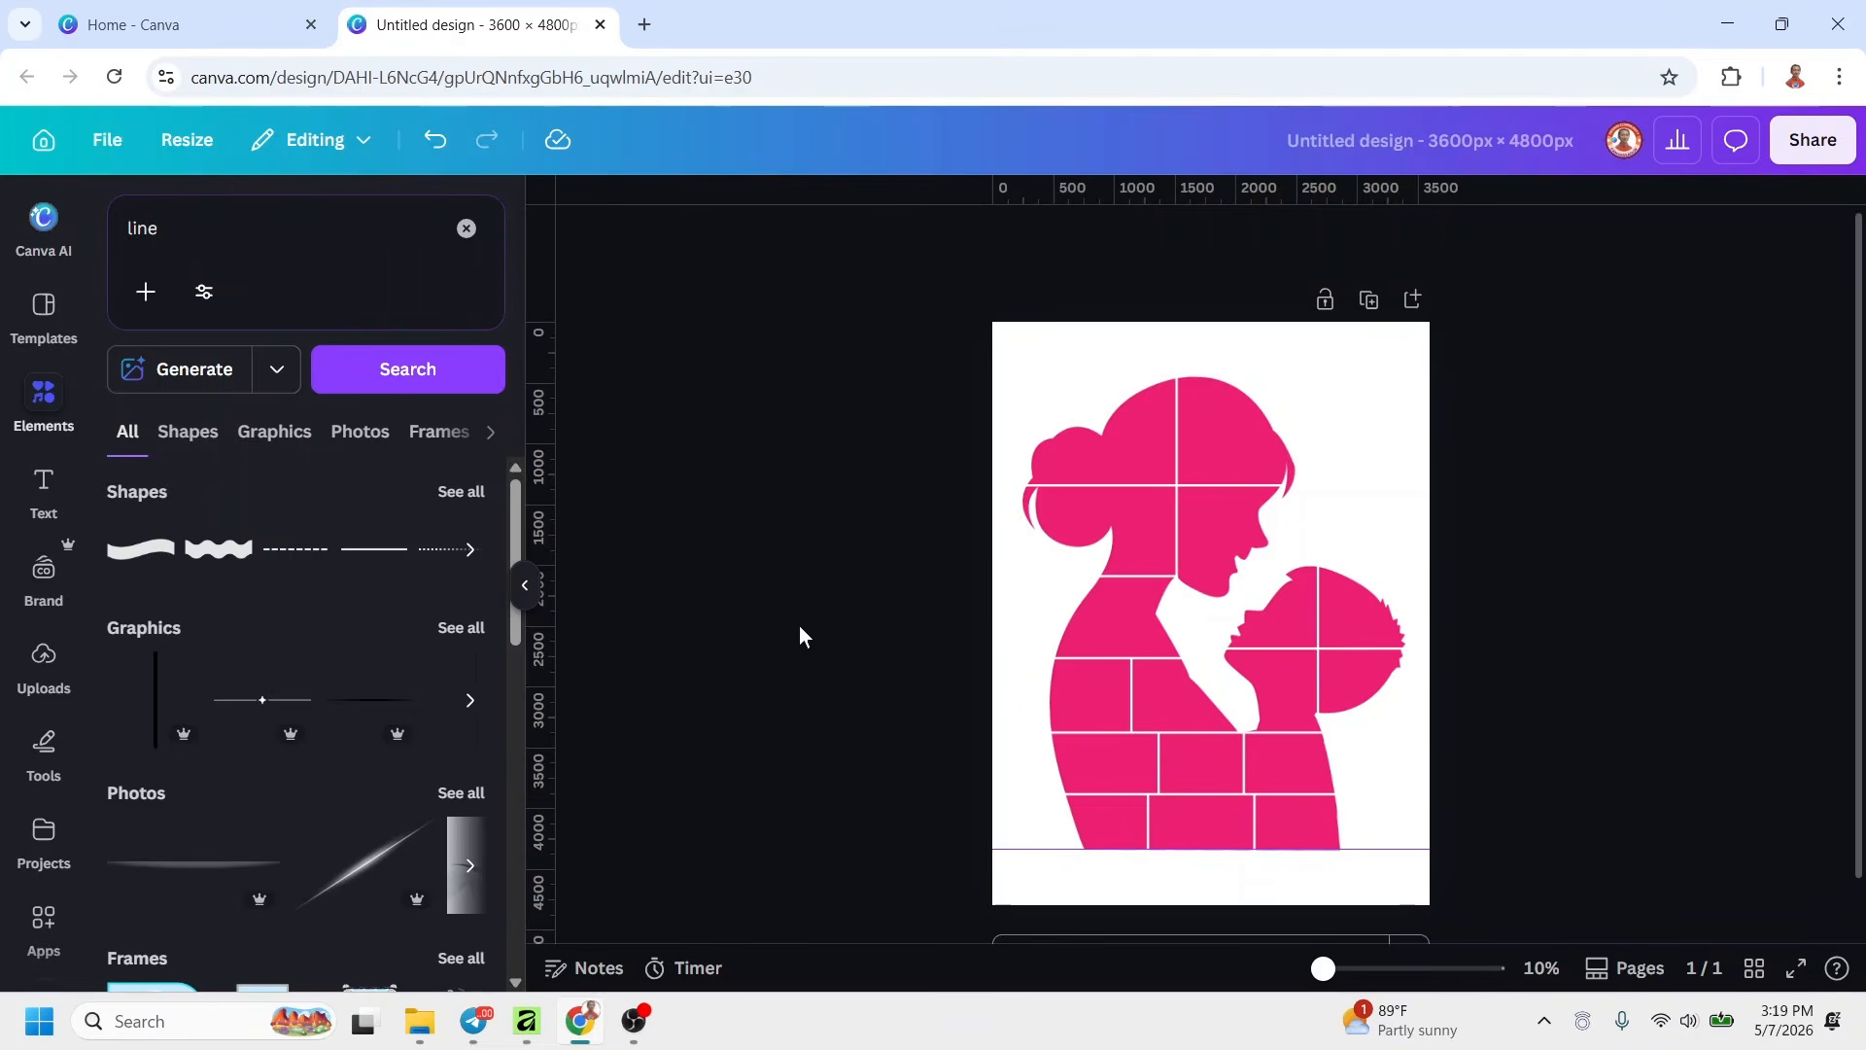
Search the Canva apps for "collage" and open Collage Maker
left_click(44, 928)
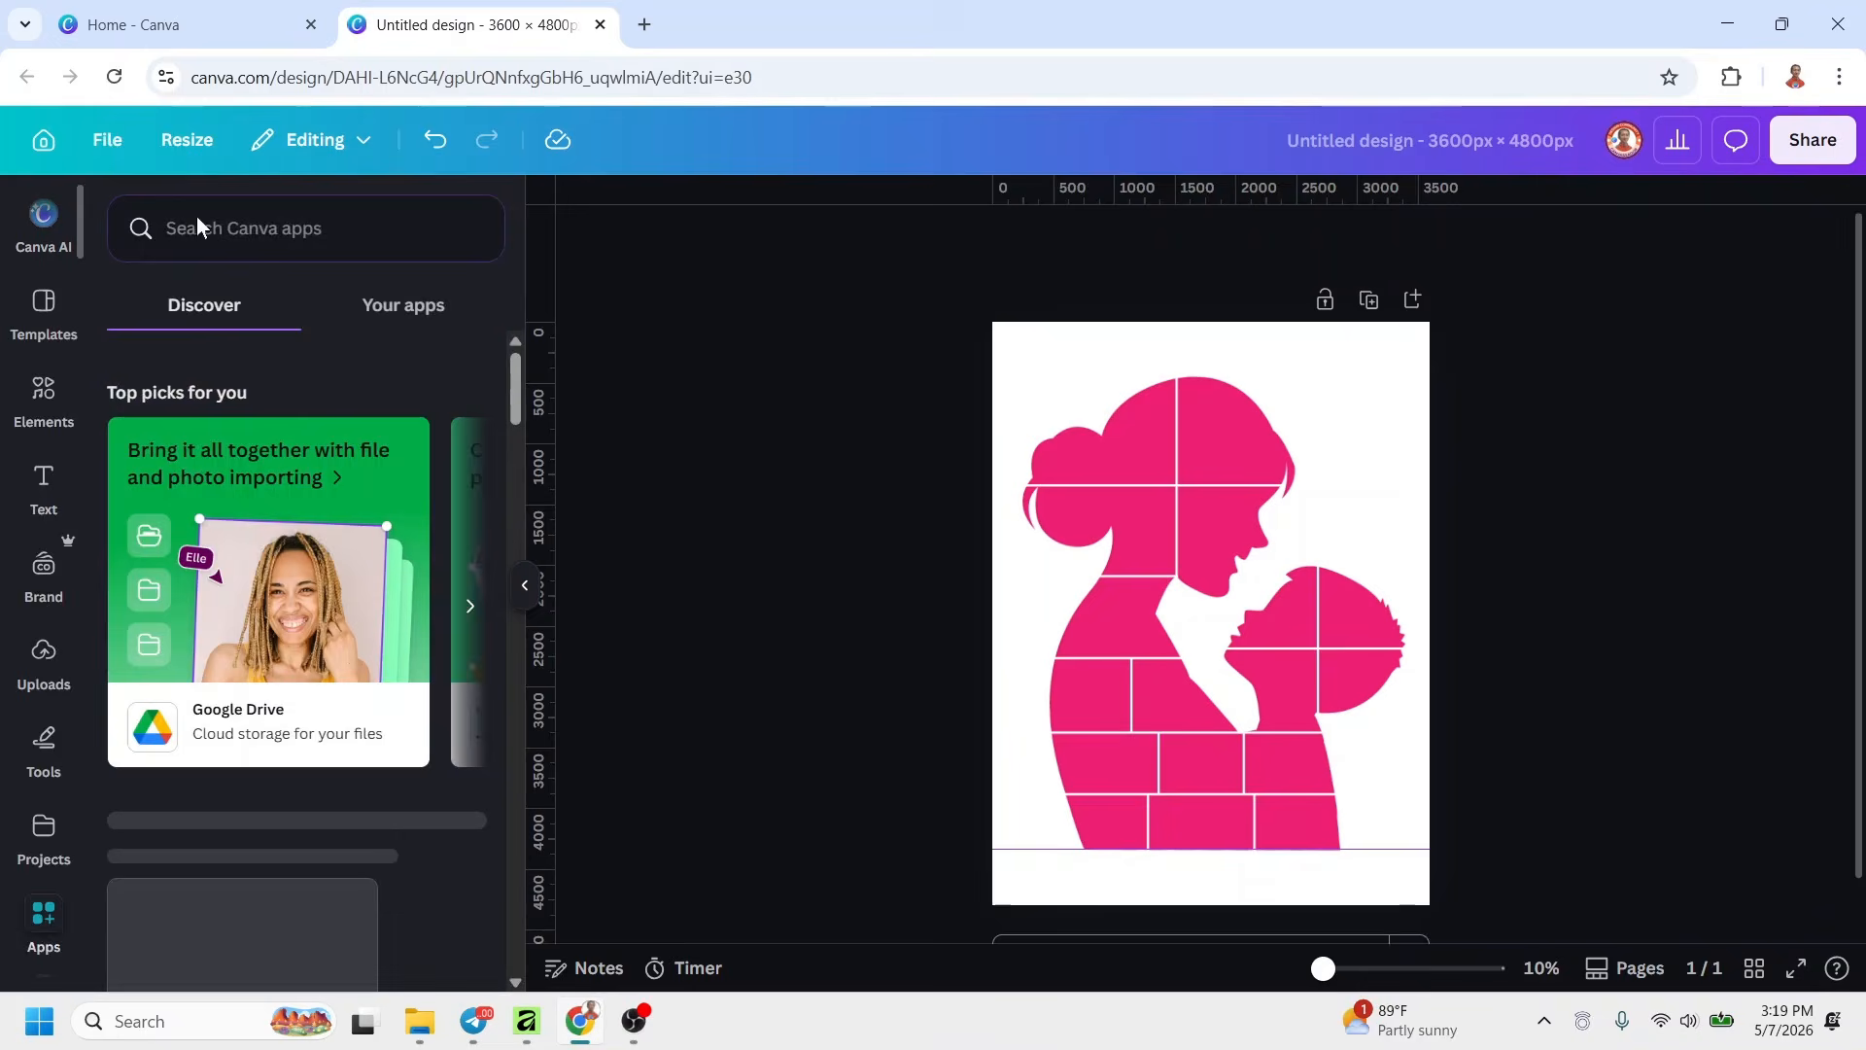
left_click(199, 212)
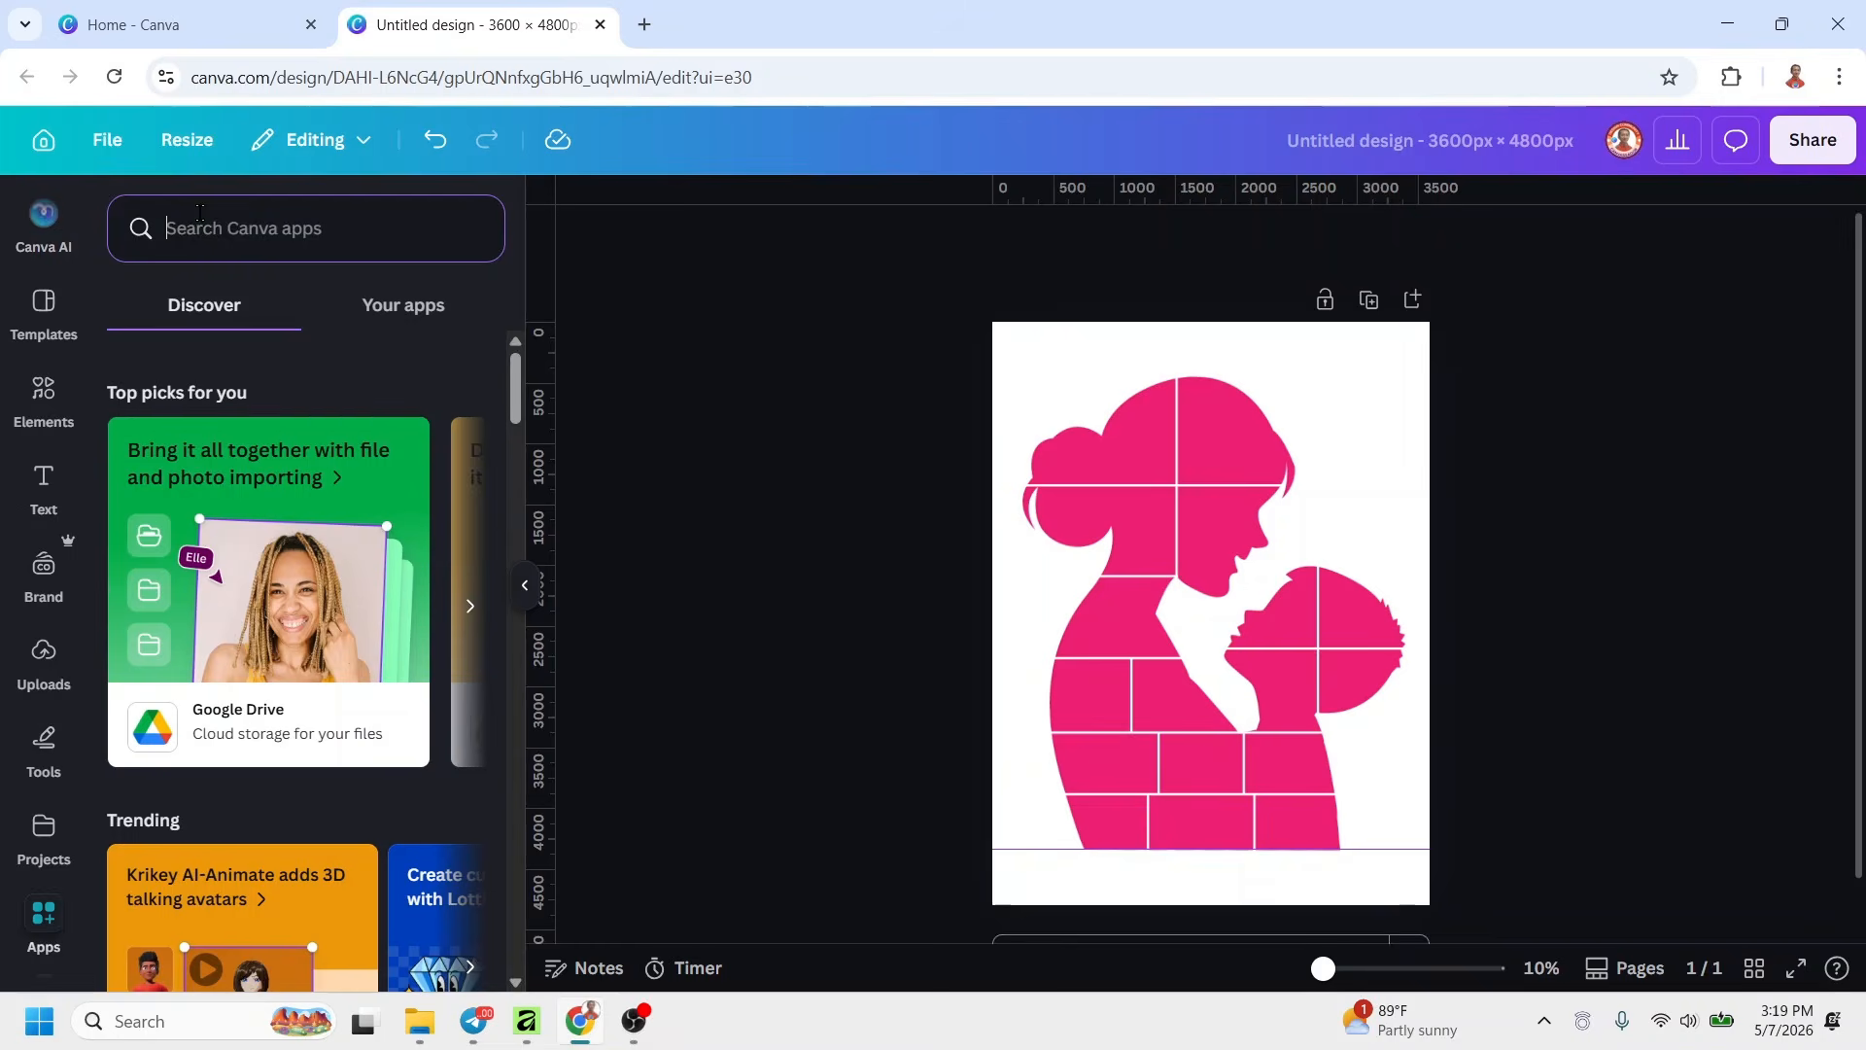
type("collage")
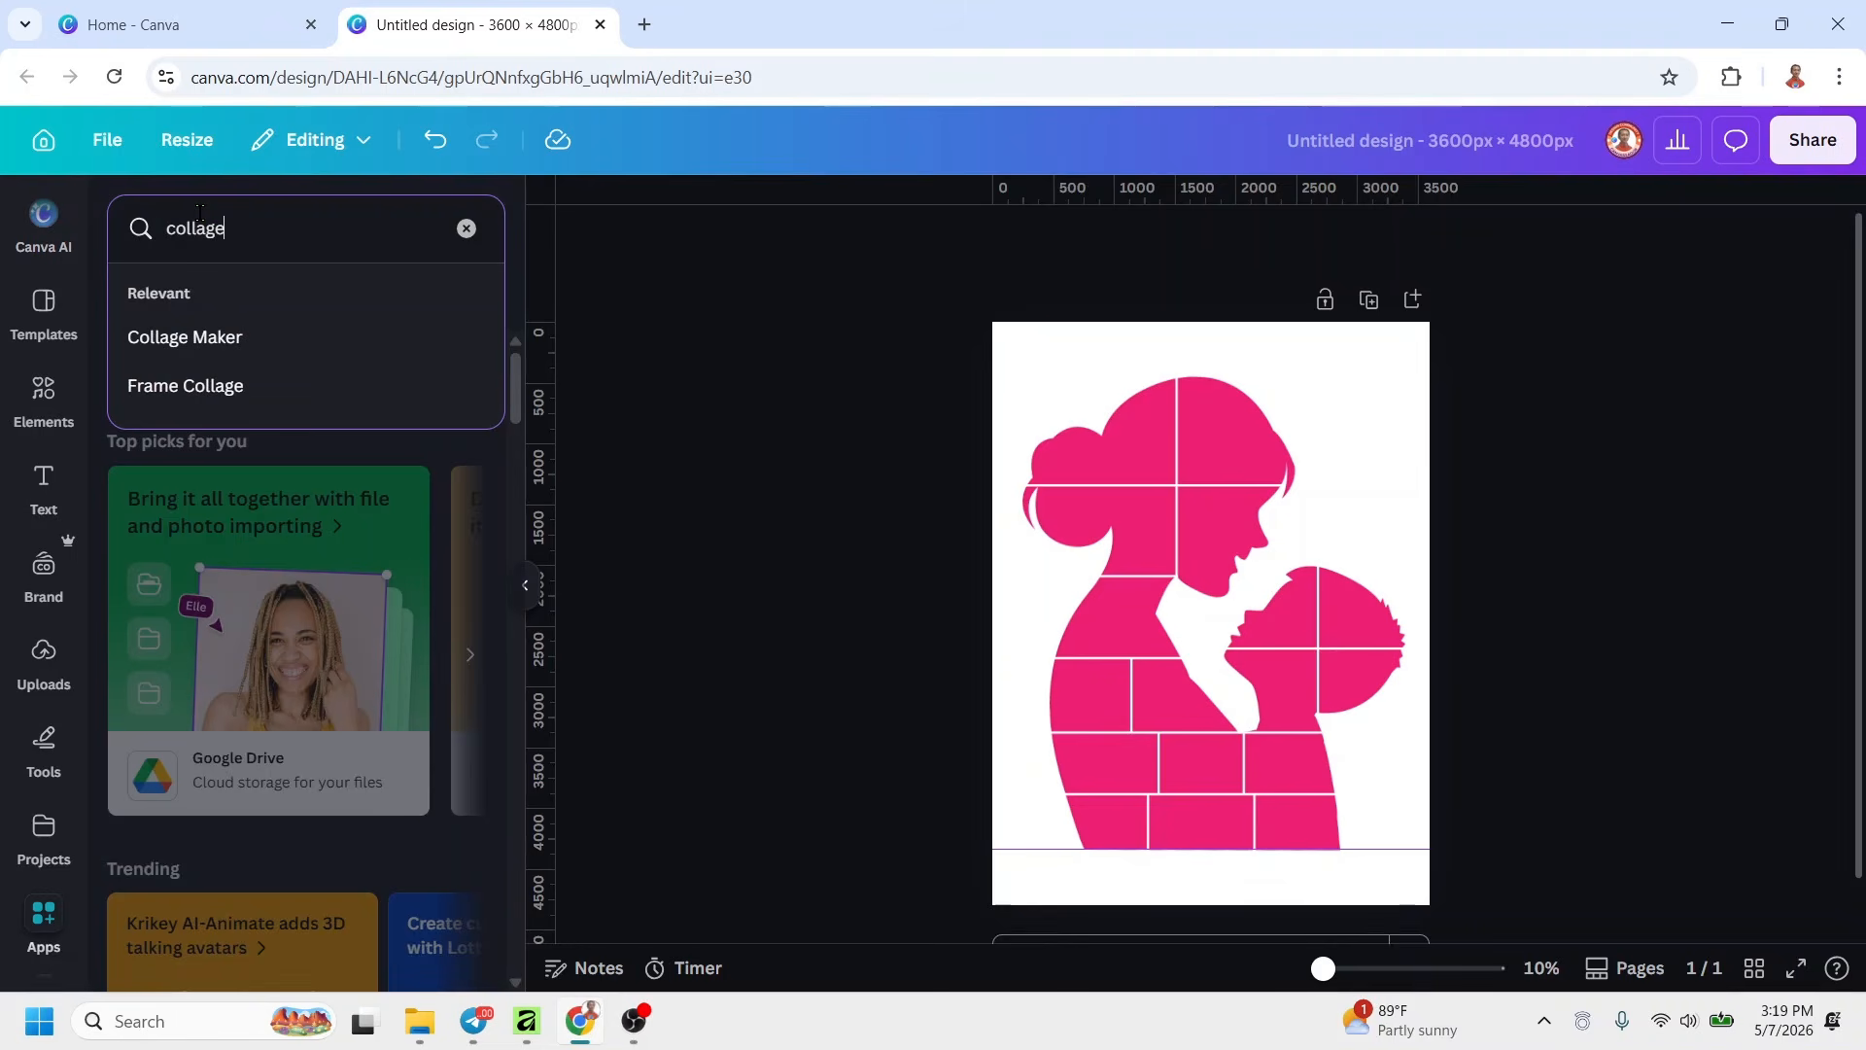
left_click(208, 340)
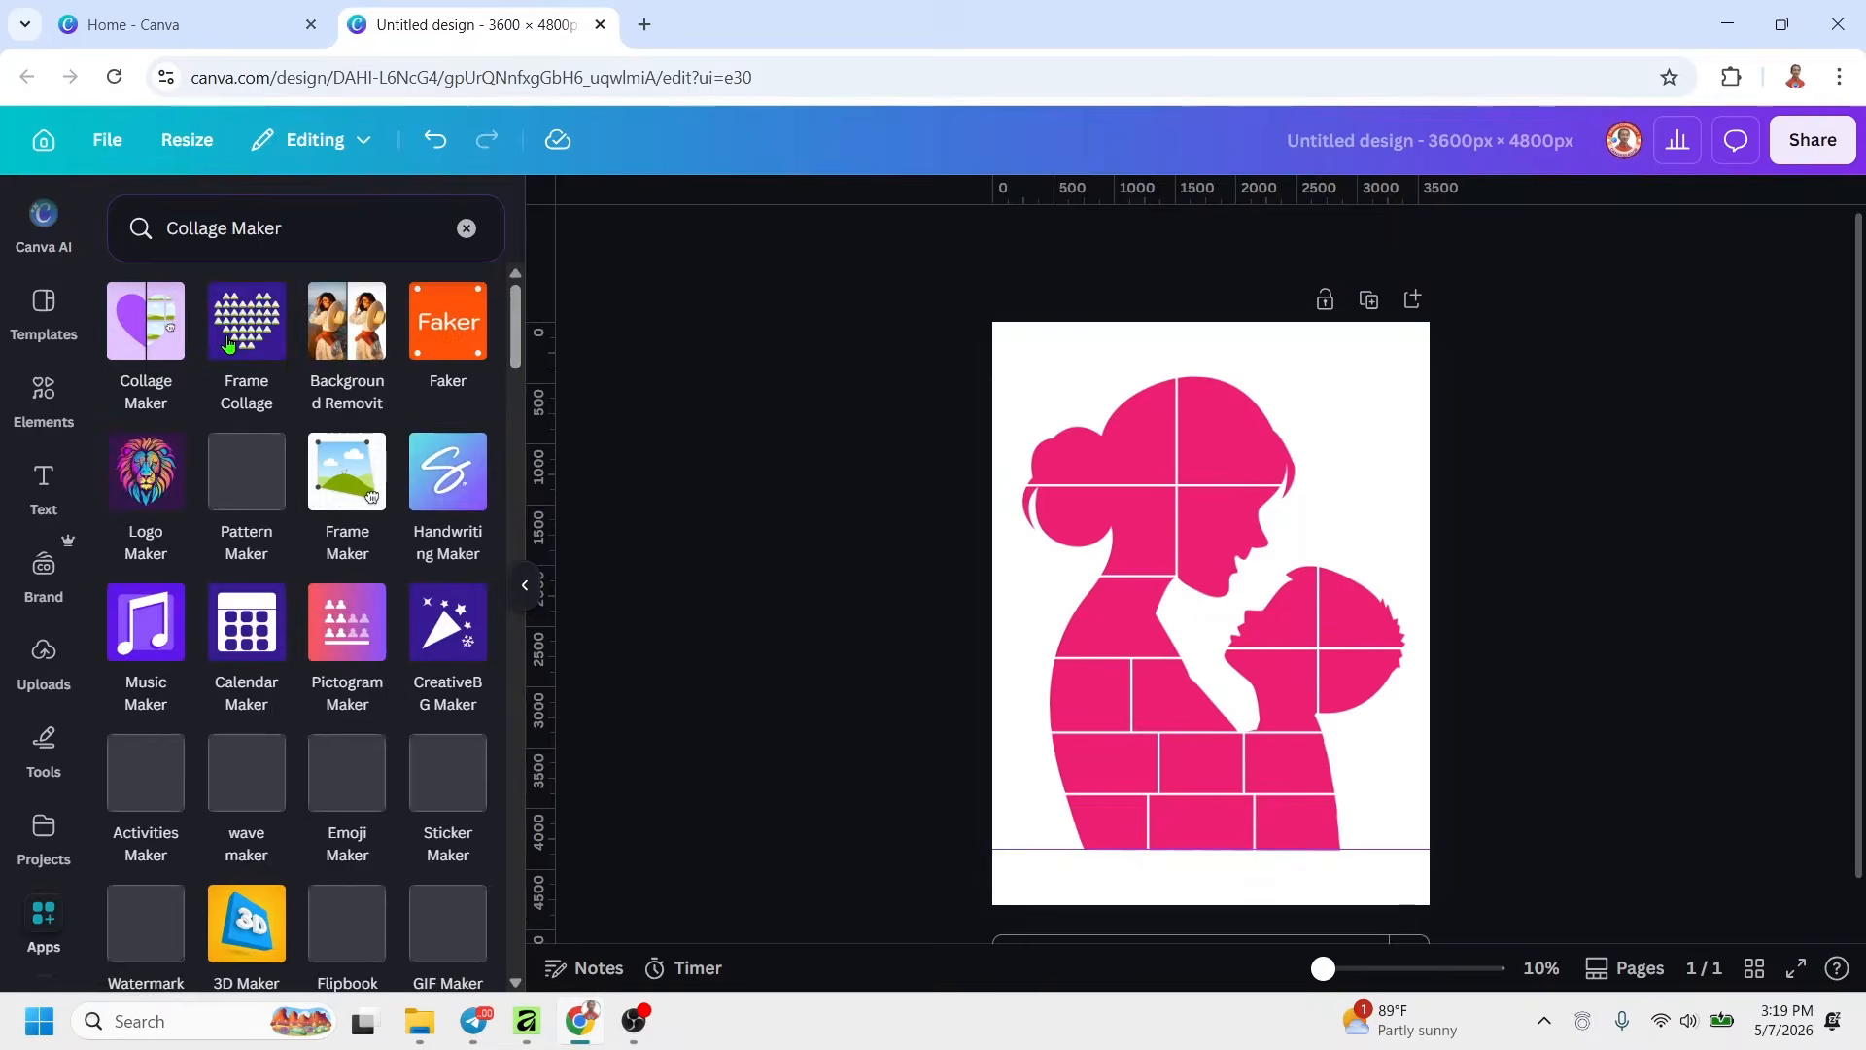
left_click(130, 337)
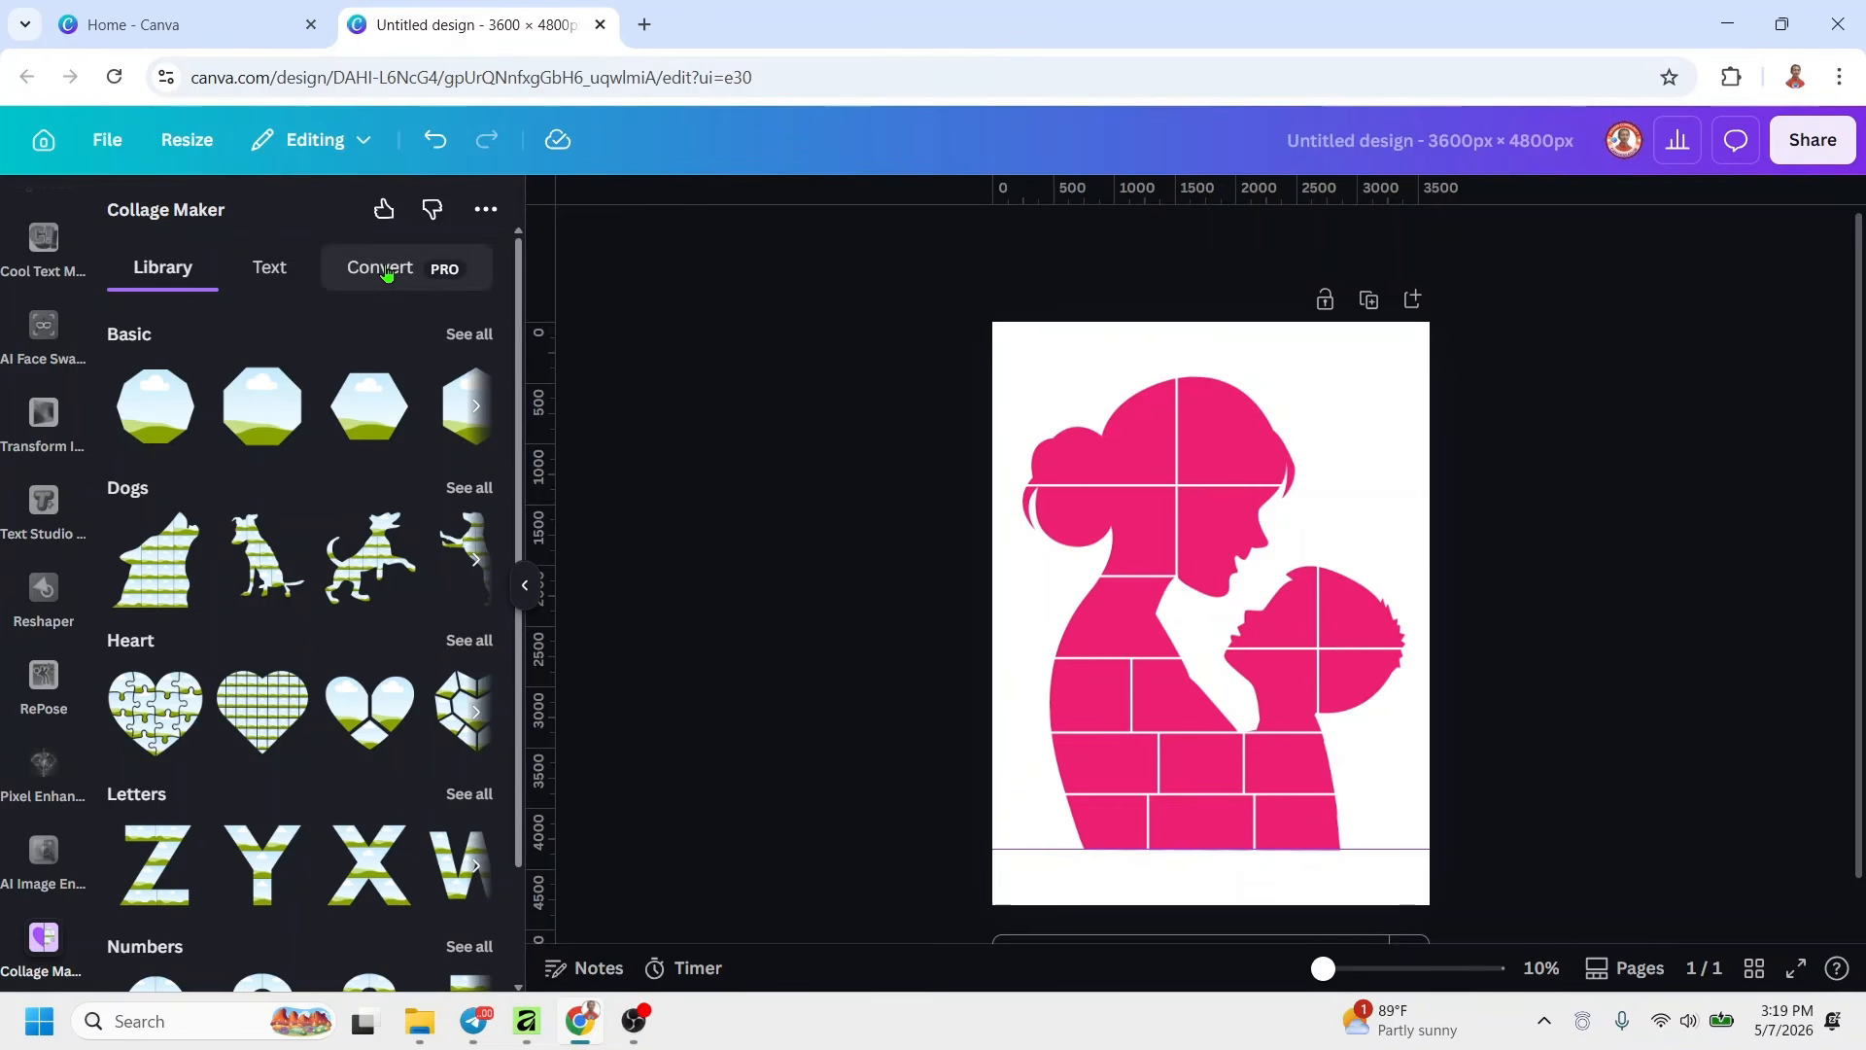
Export the design as PNG at size 1 for collage conversion and set the collage layout to Split
left_click(387, 274)
left_click(358, 657)
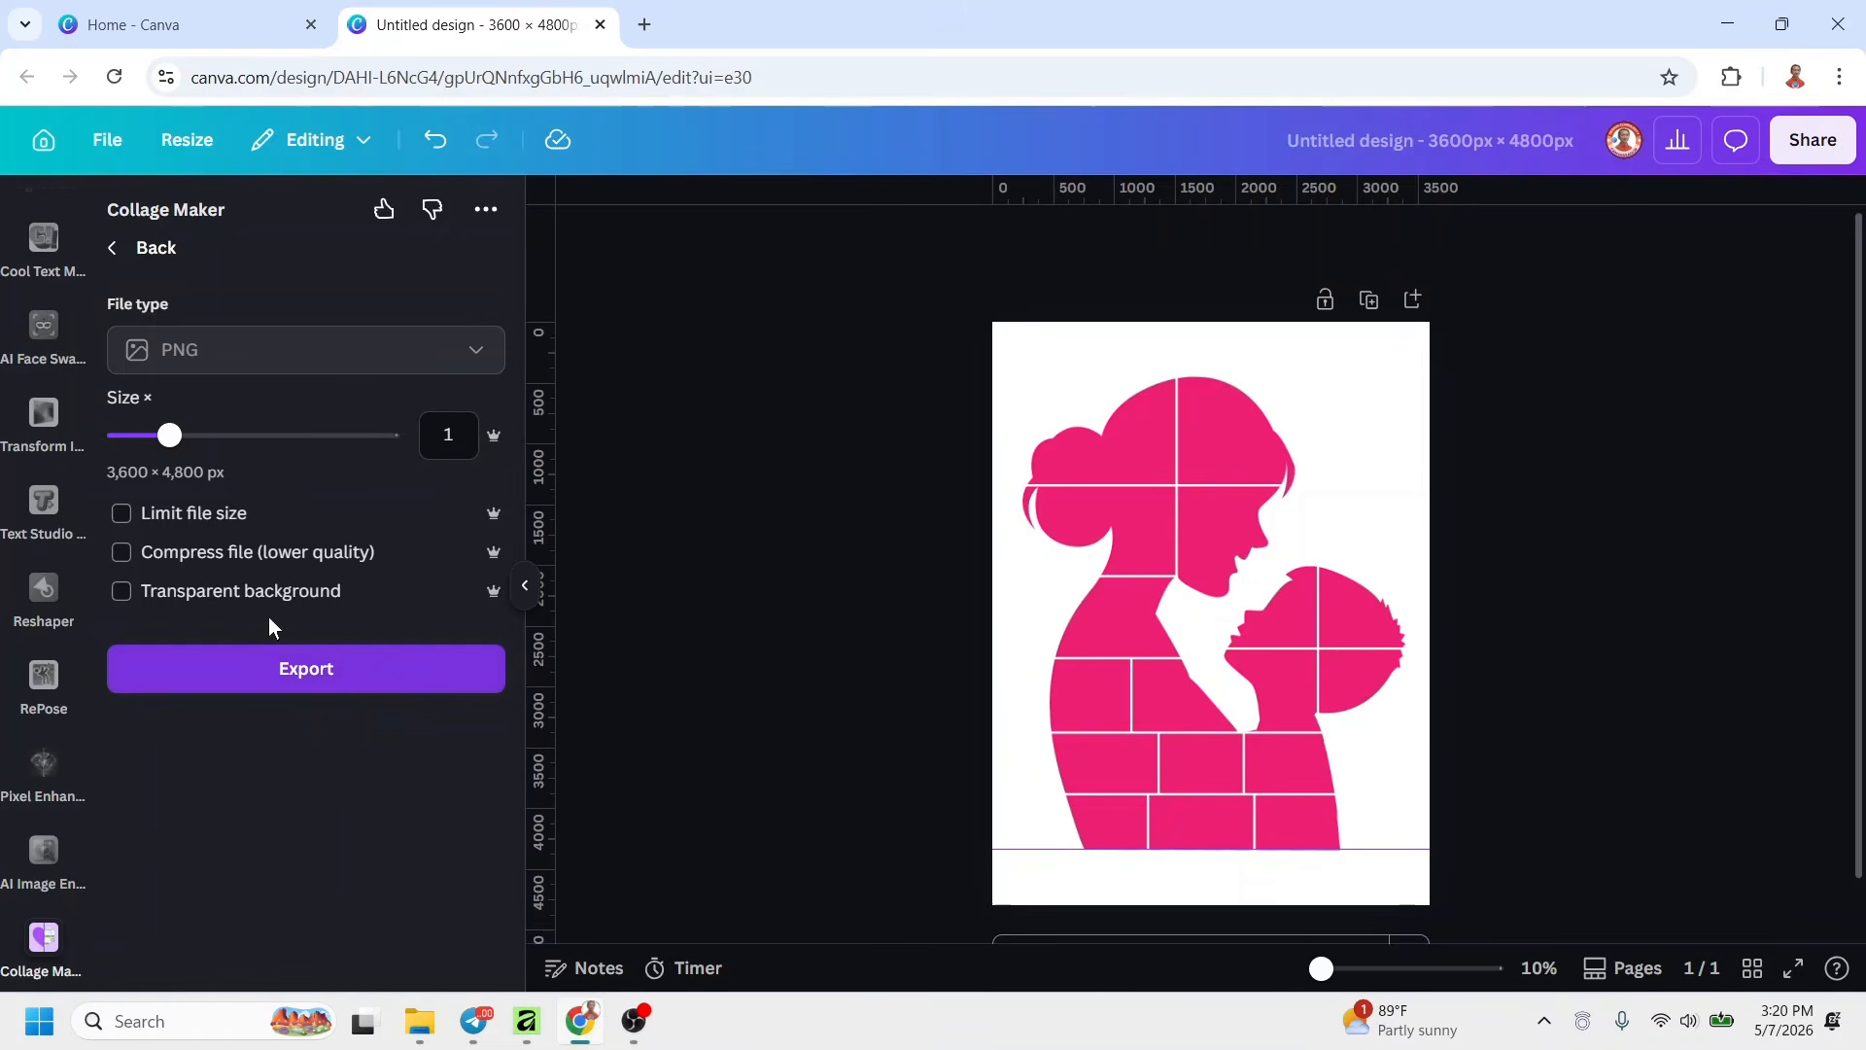
left_click(314, 685)
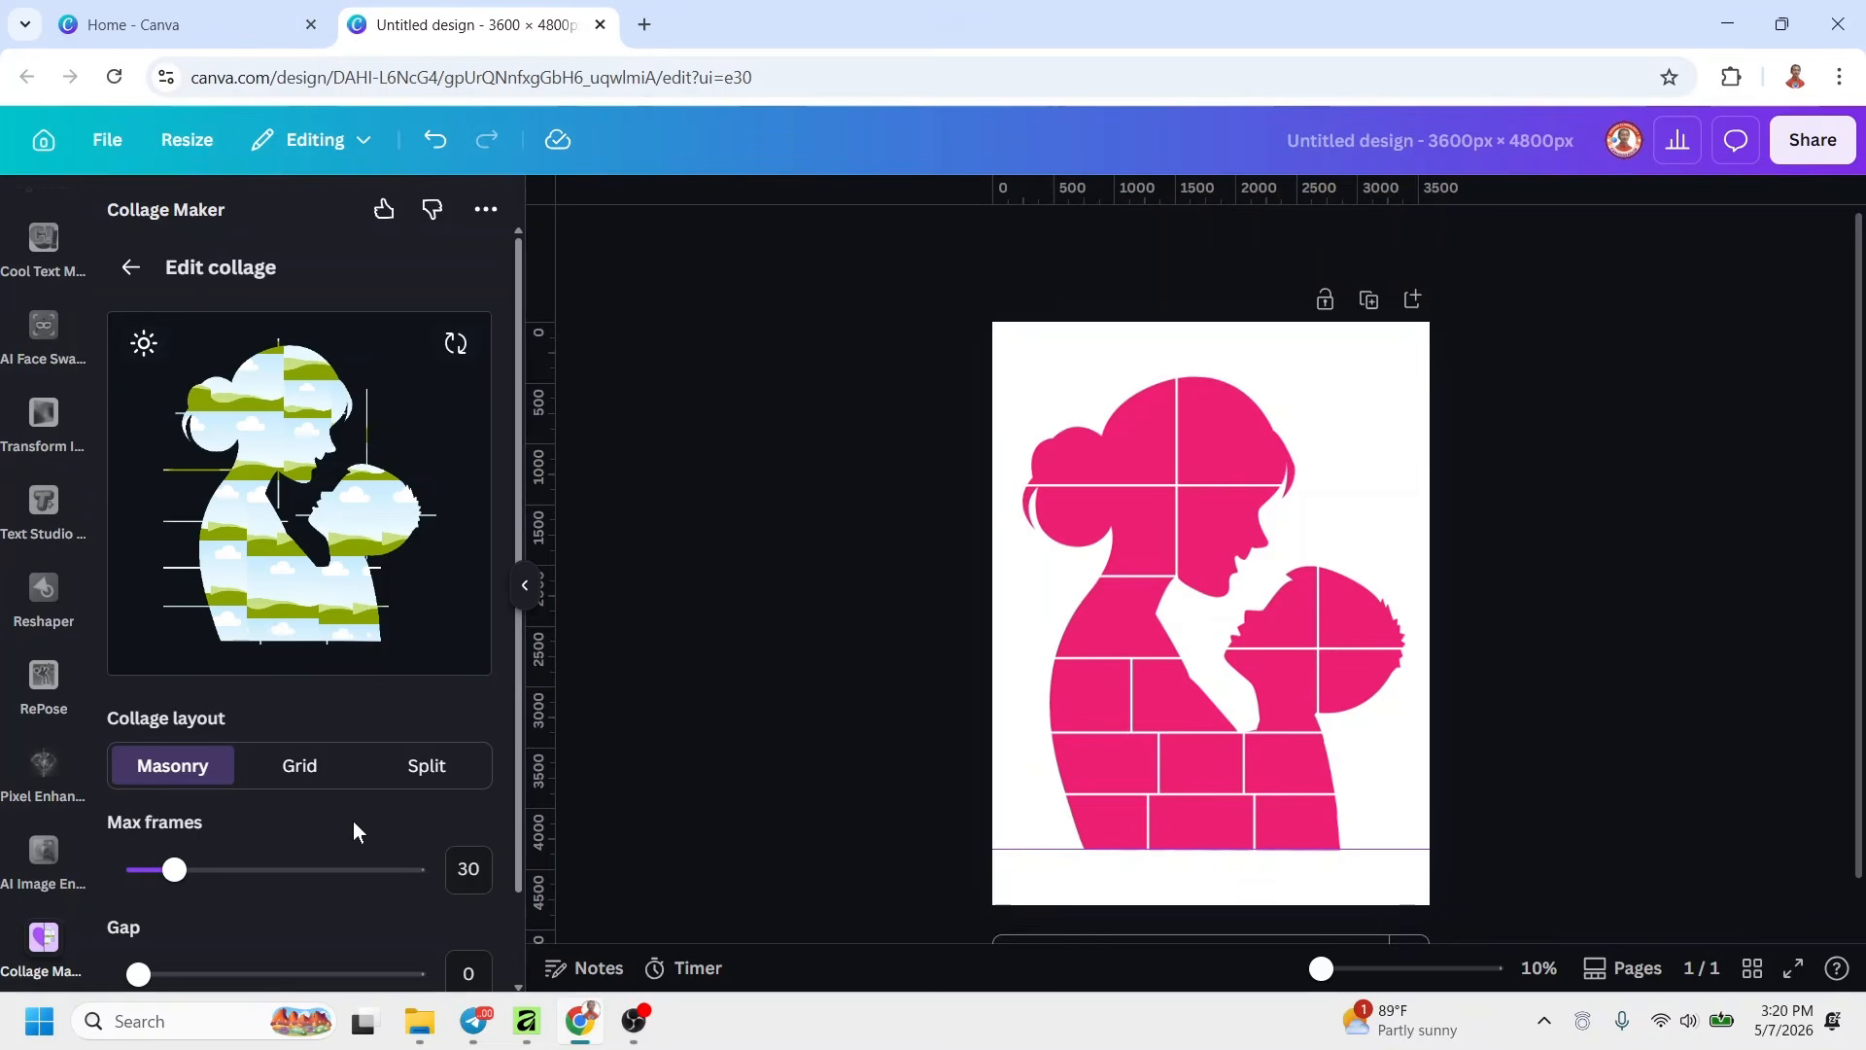
left_click(425, 768)
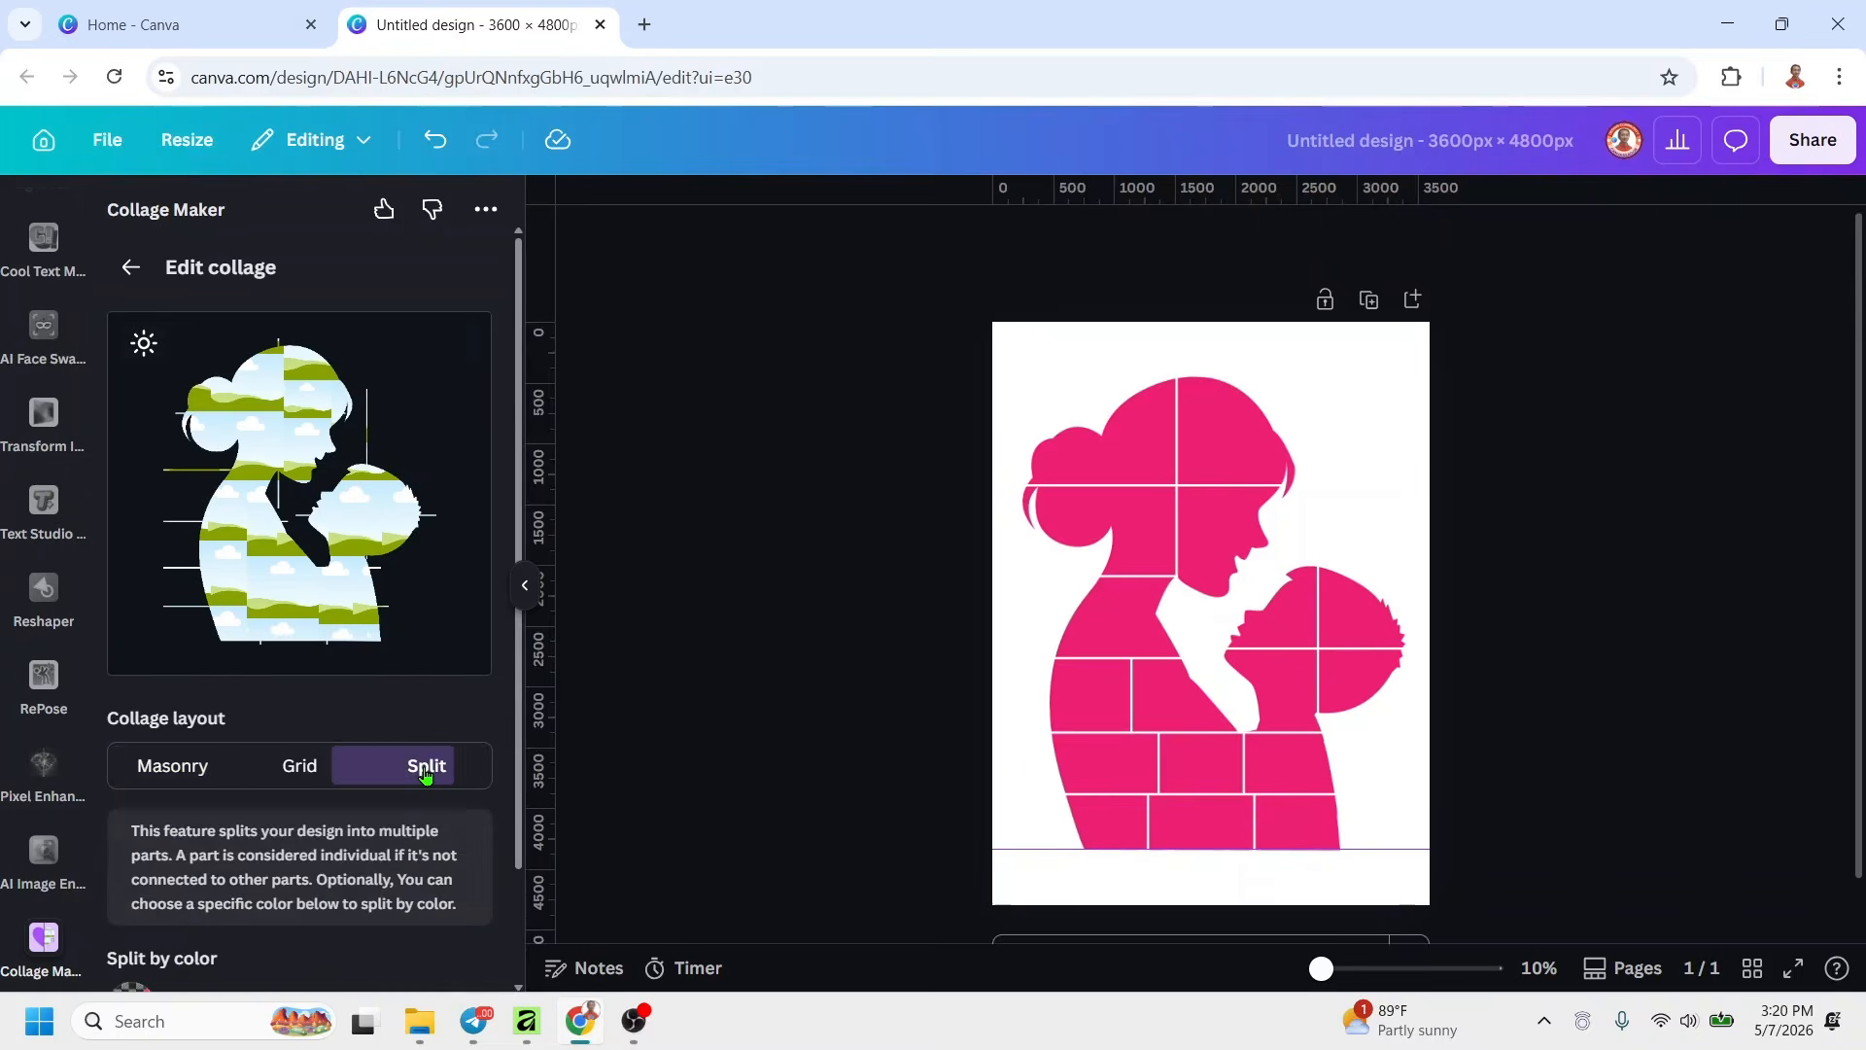
scroll(425, 773, "down", 2)
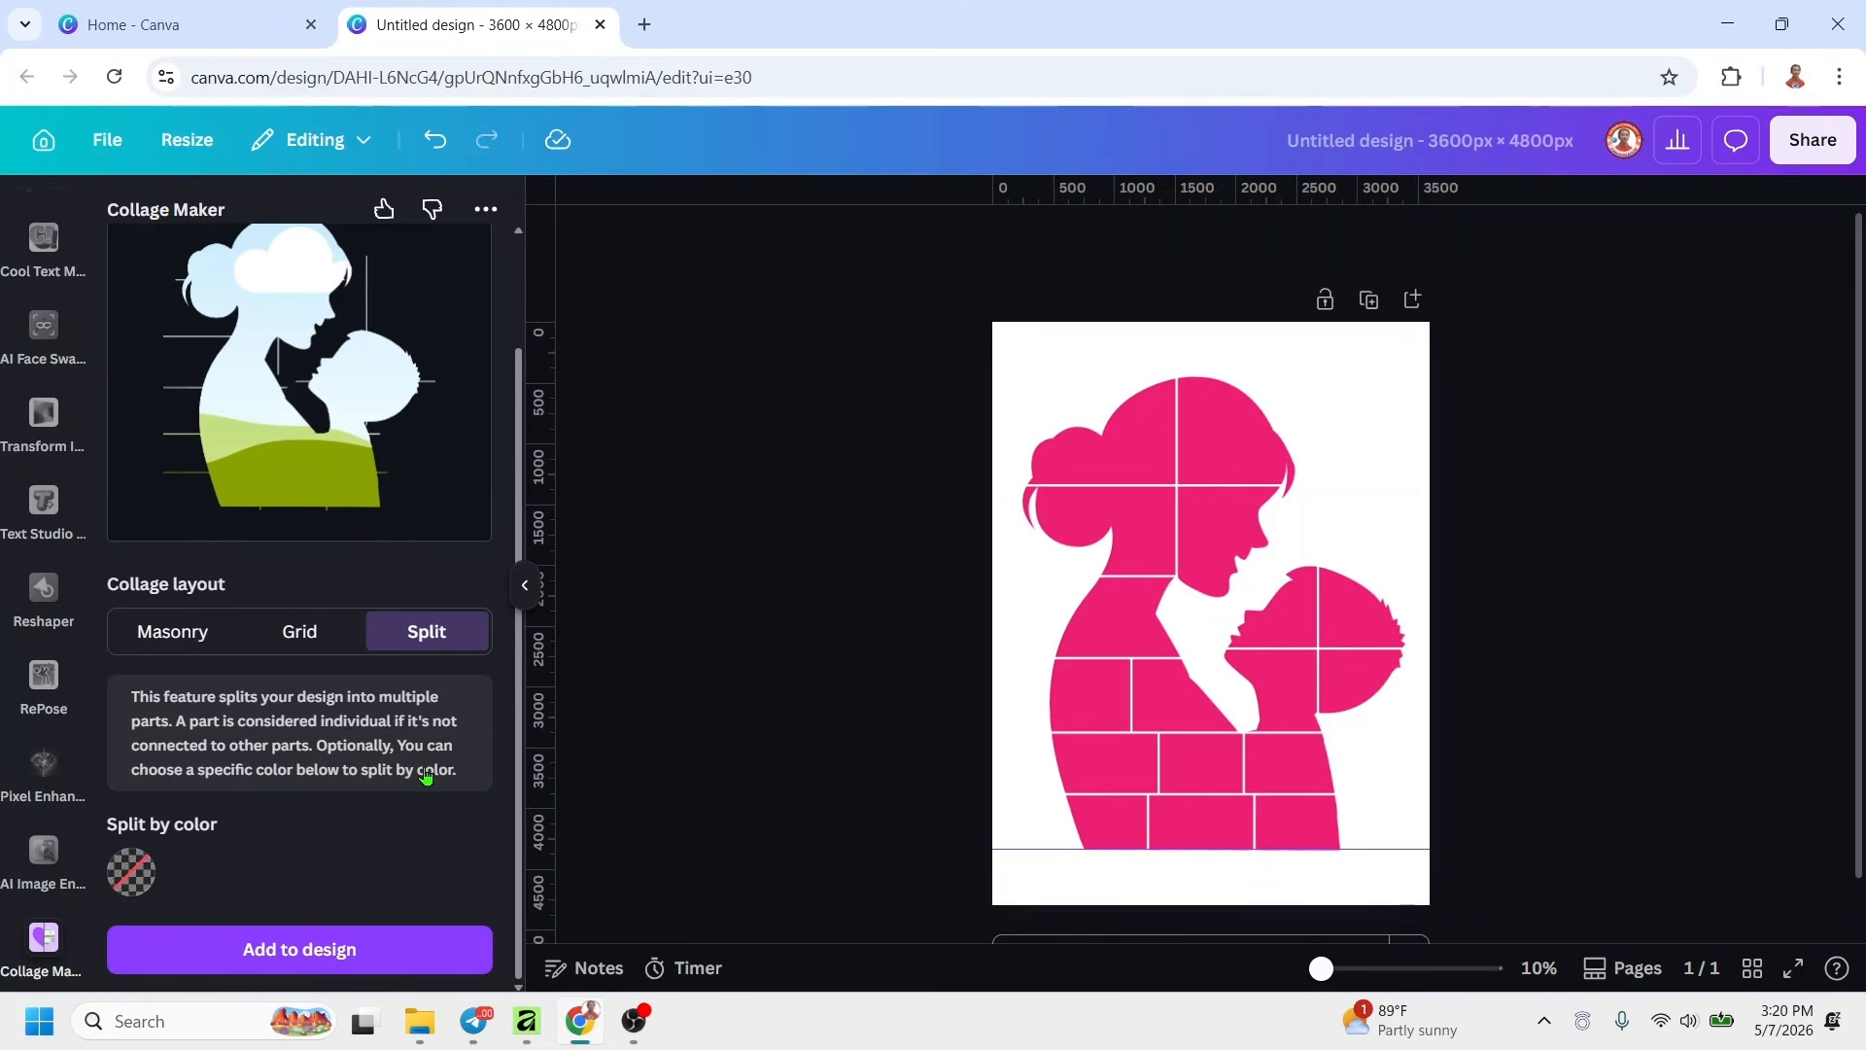
Set the collage to split around the white document color and add the resulting frames to a new blank page
left_click(133, 888)
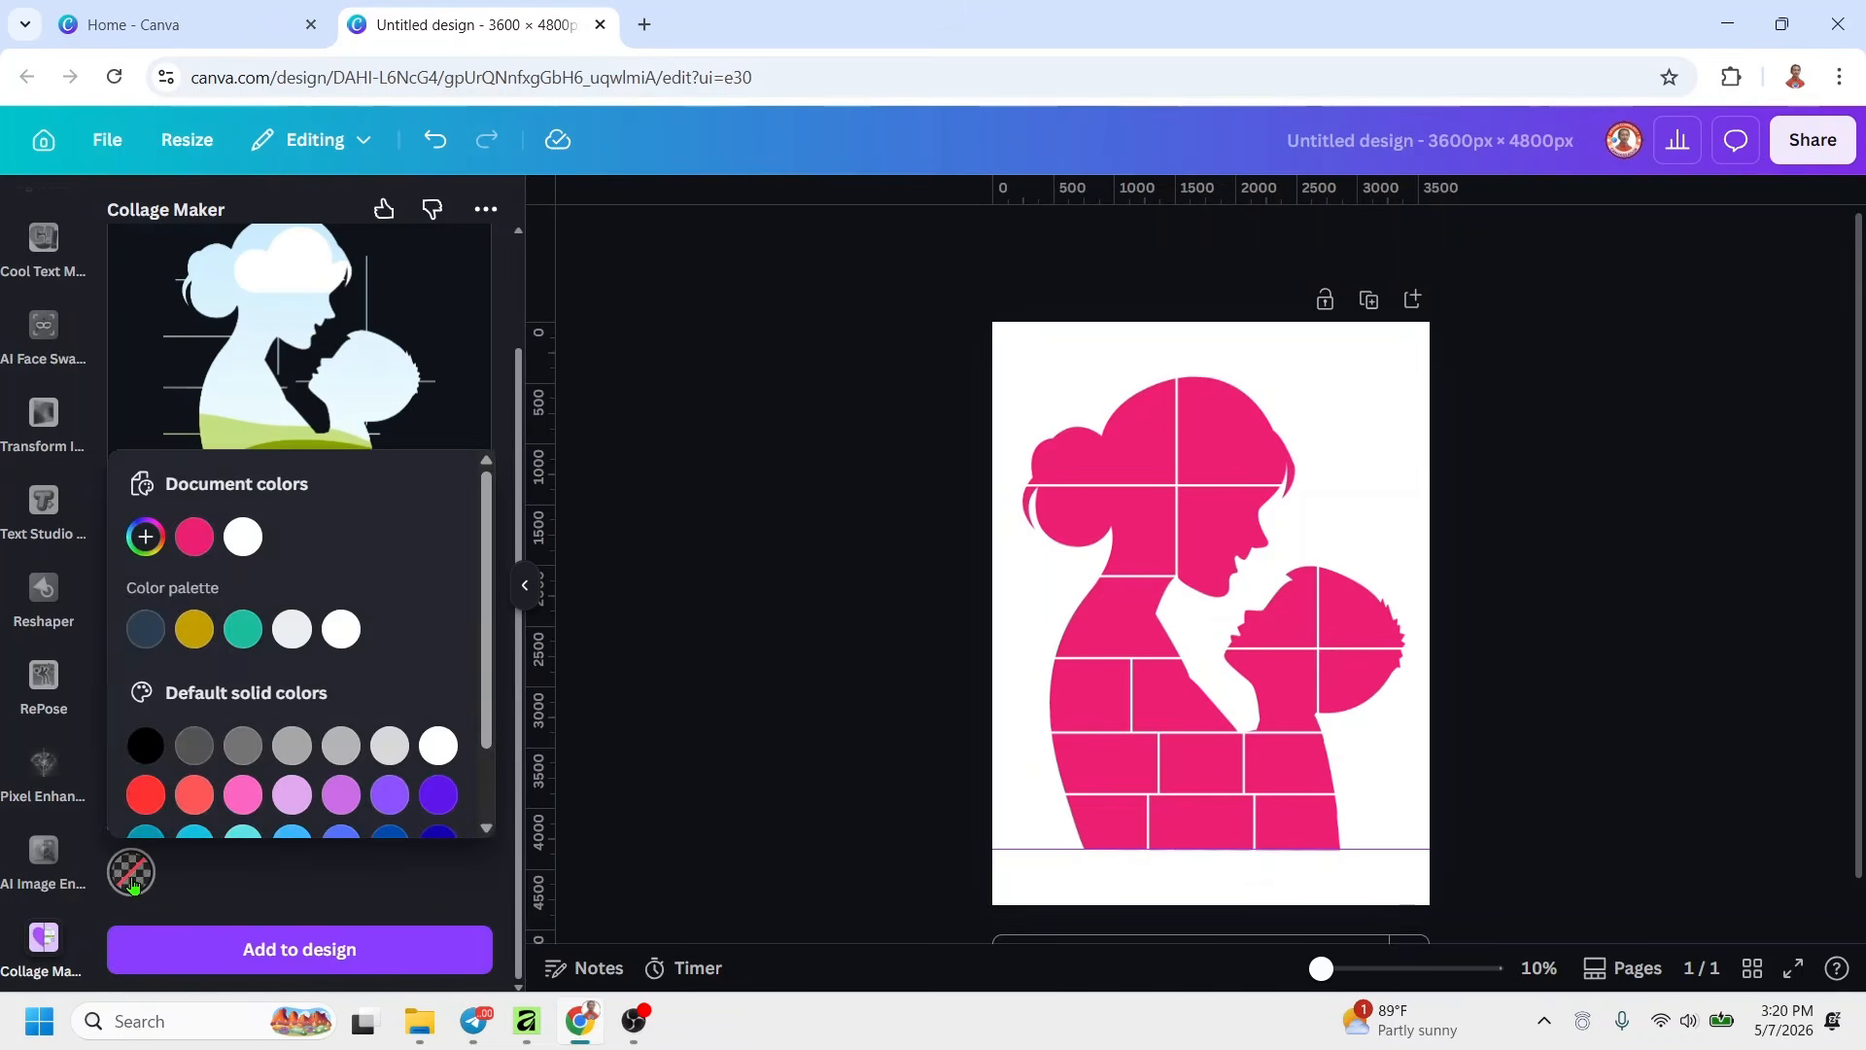
left_click(242, 541)
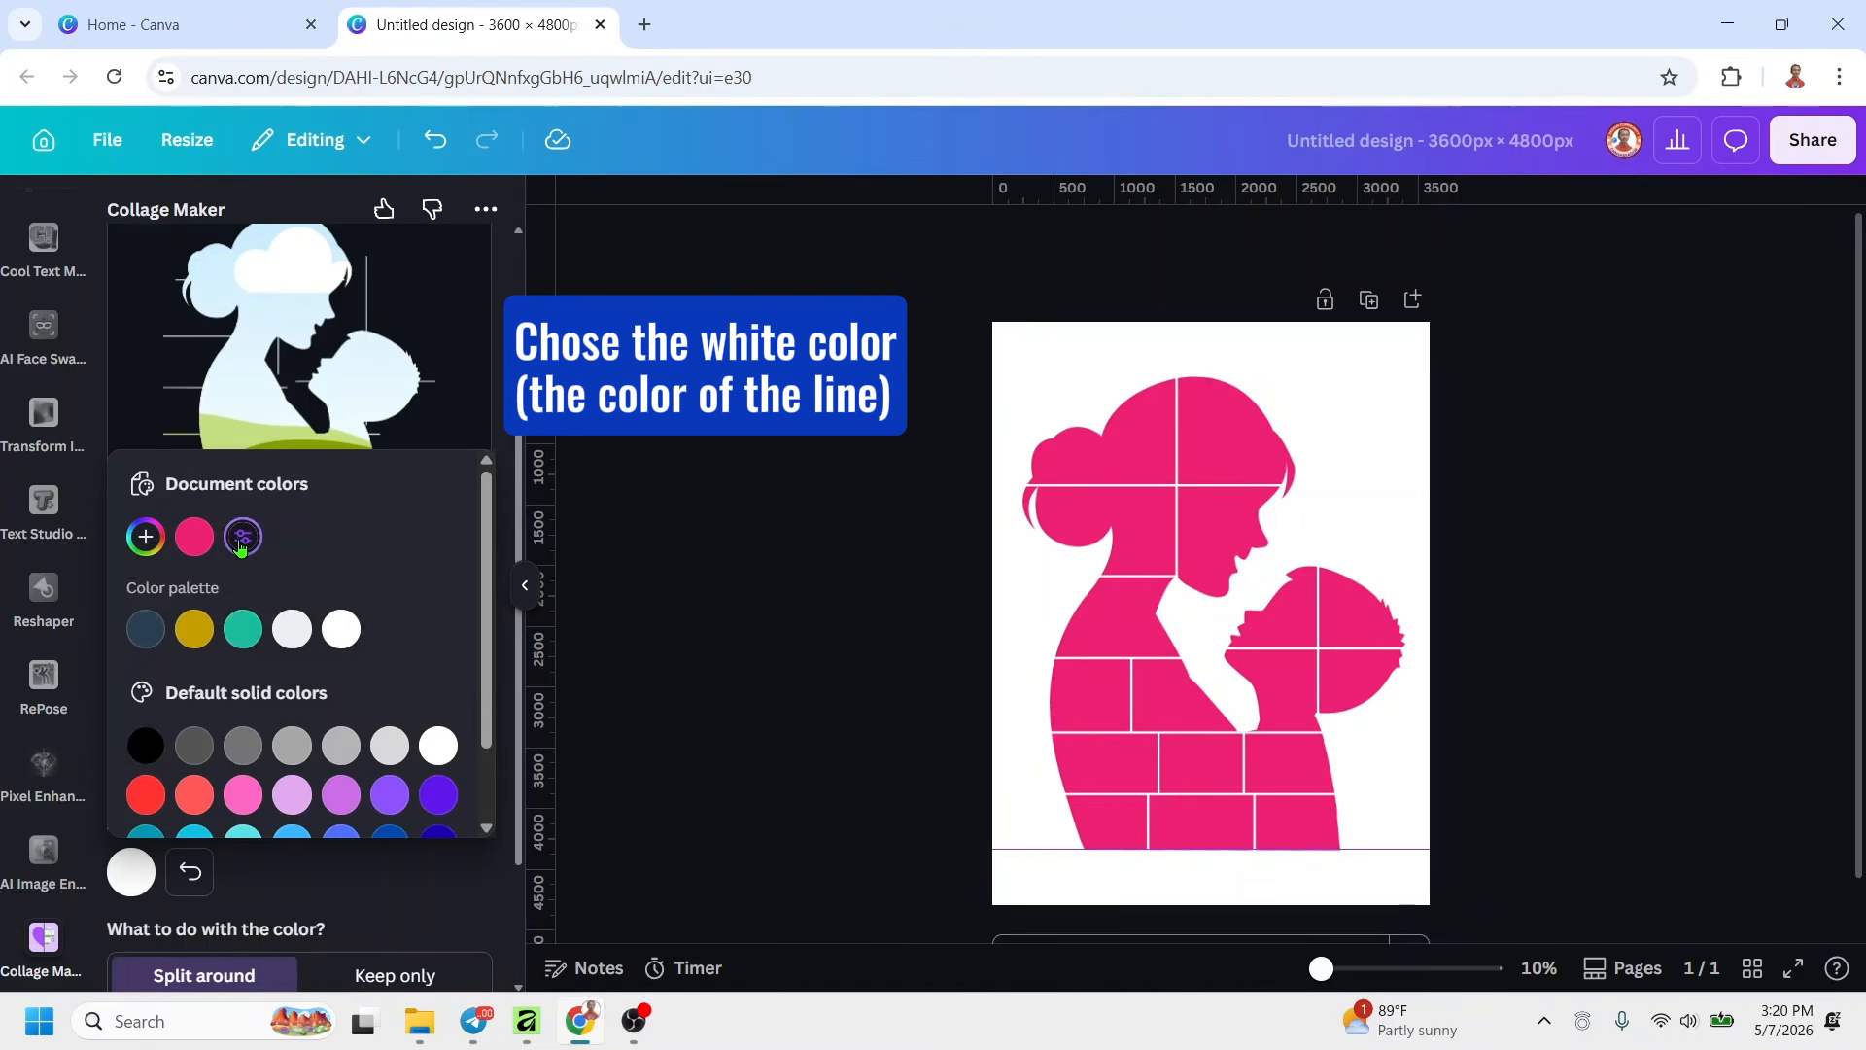
left_click(347, 887)
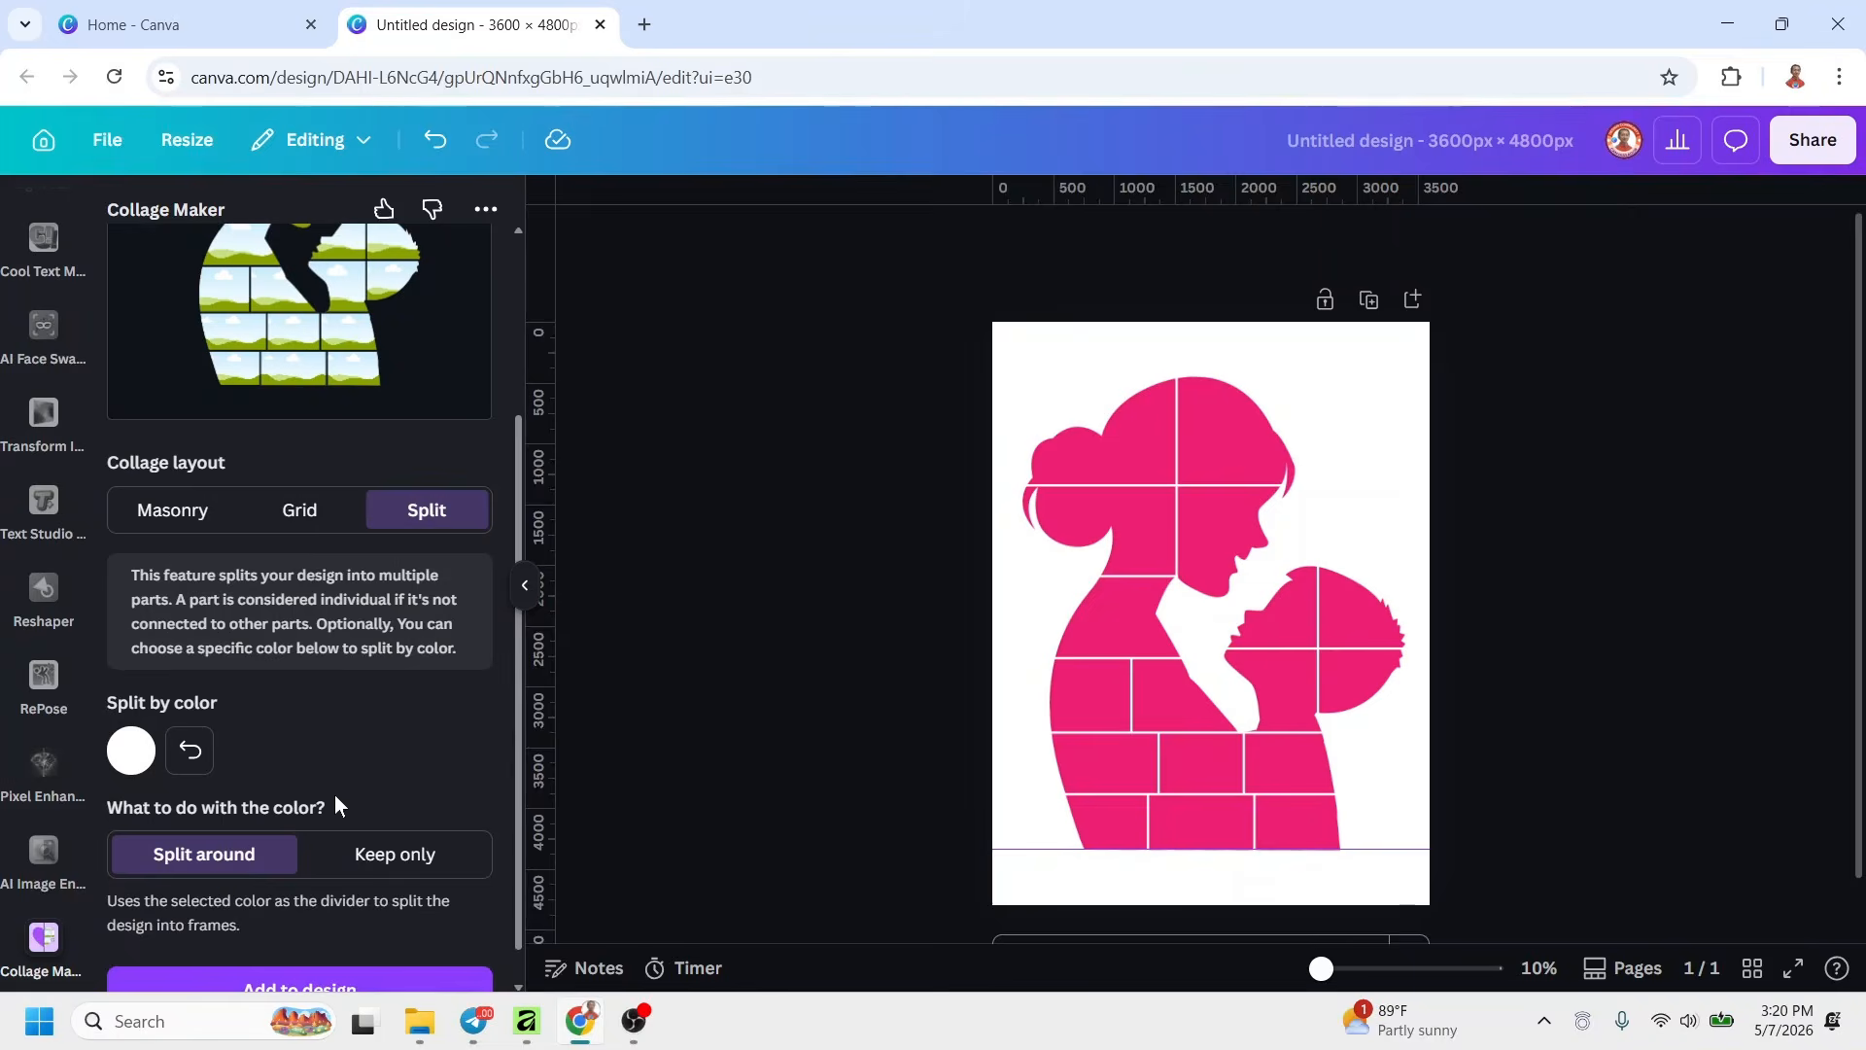
scroll(334, 795, "down", 2)
left_click(1416, 299)
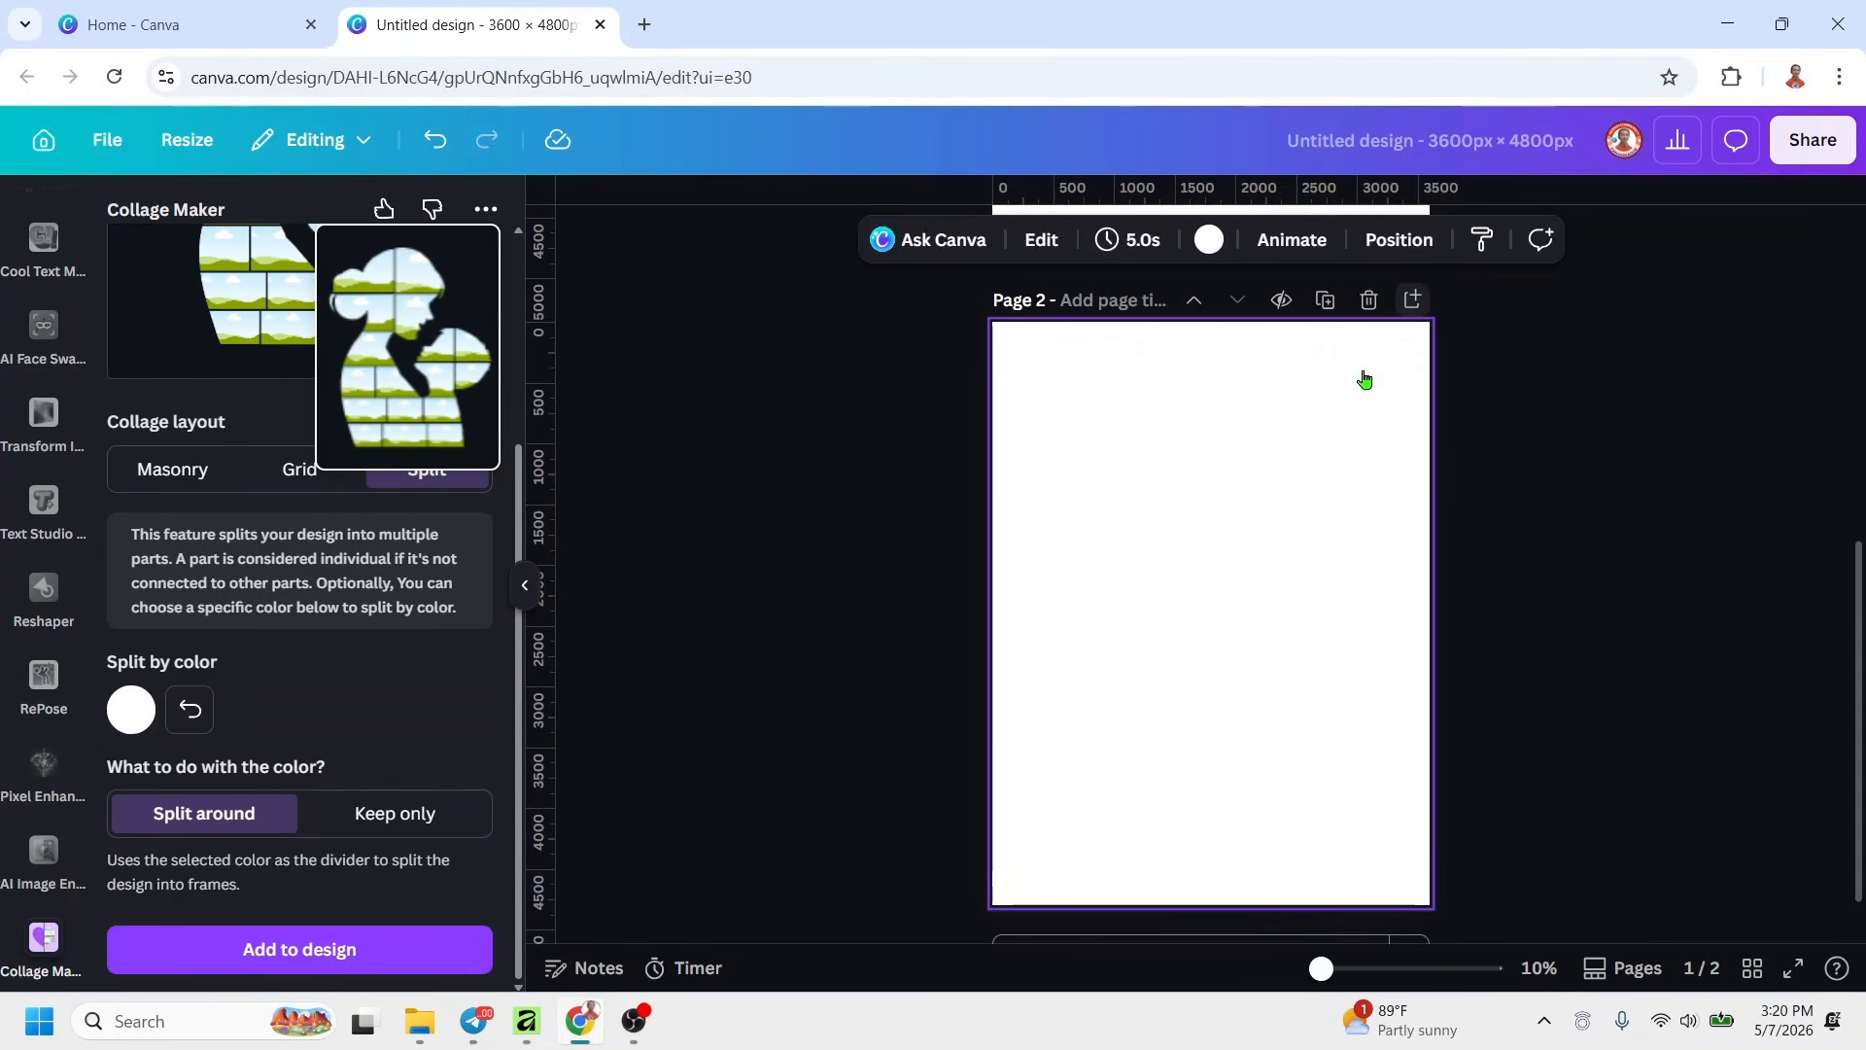
left_click(347, 954)
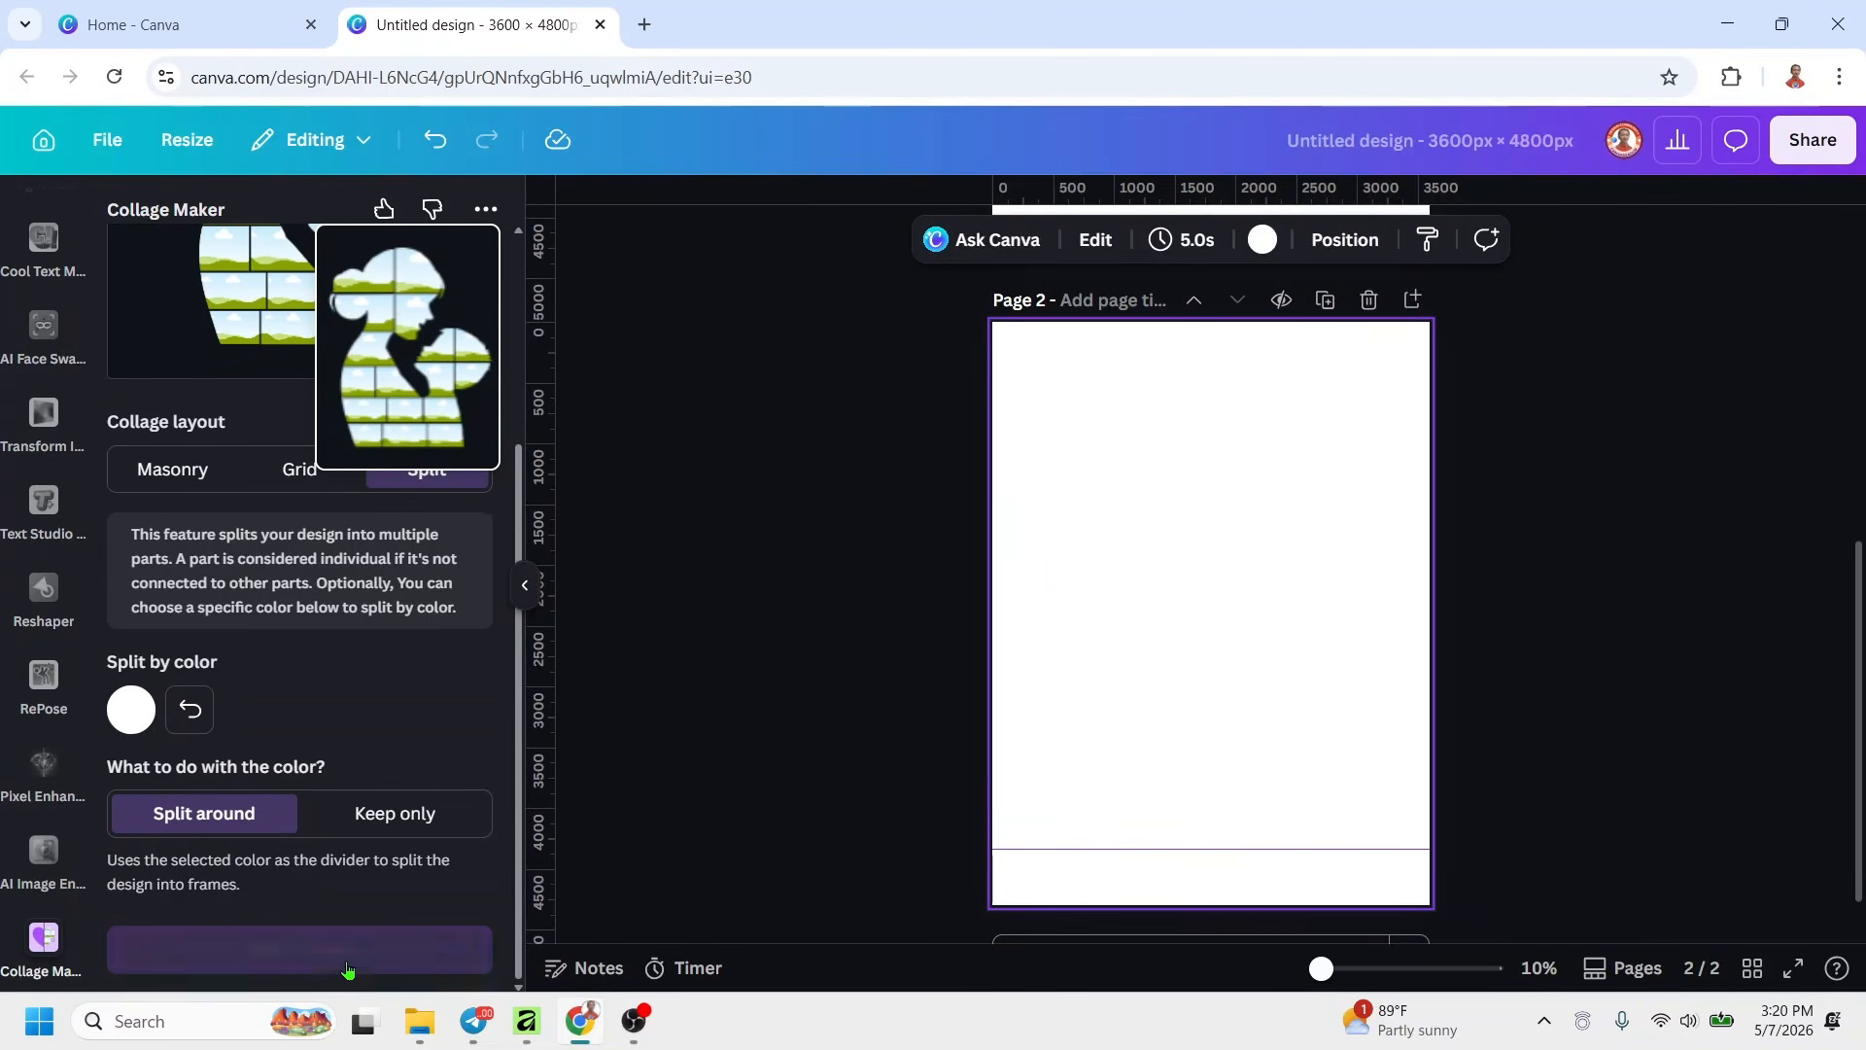
Fill the background of page 2 with a diagonal gradient from white to light orange
left_click(1376, 900)
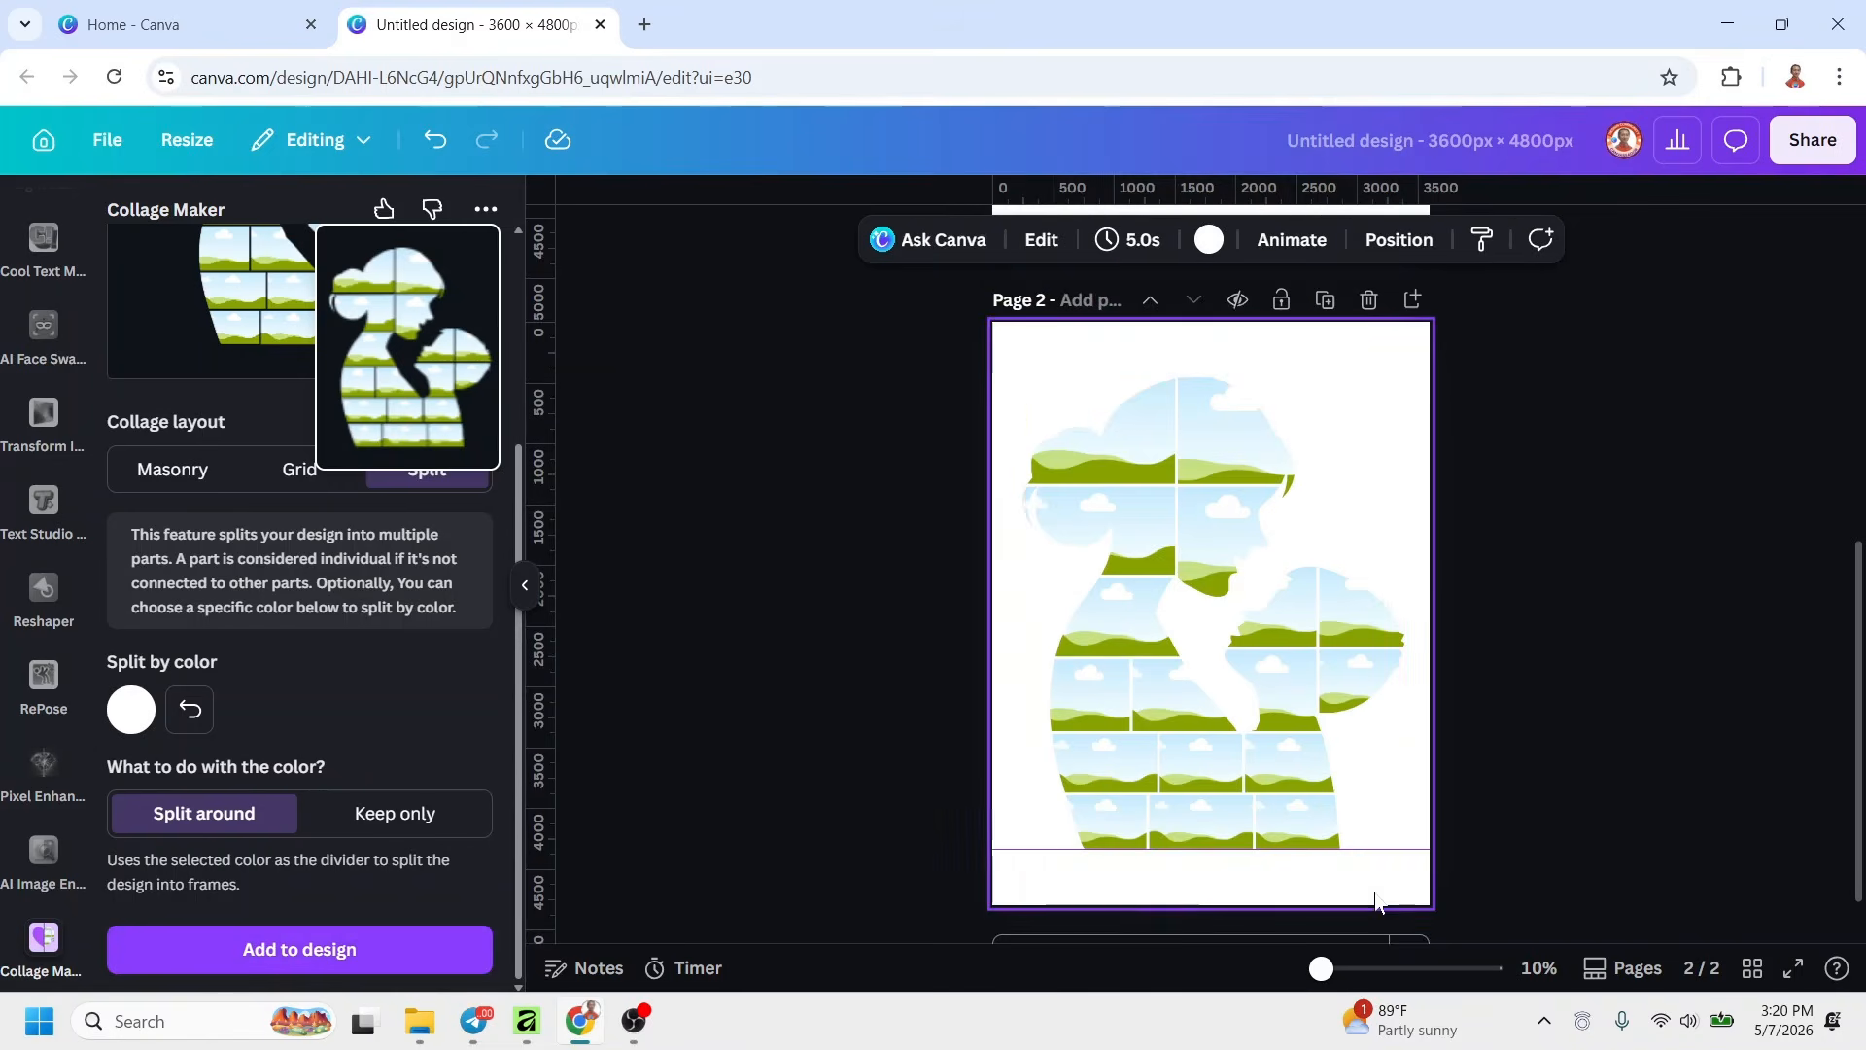
left_click(1209, 240)
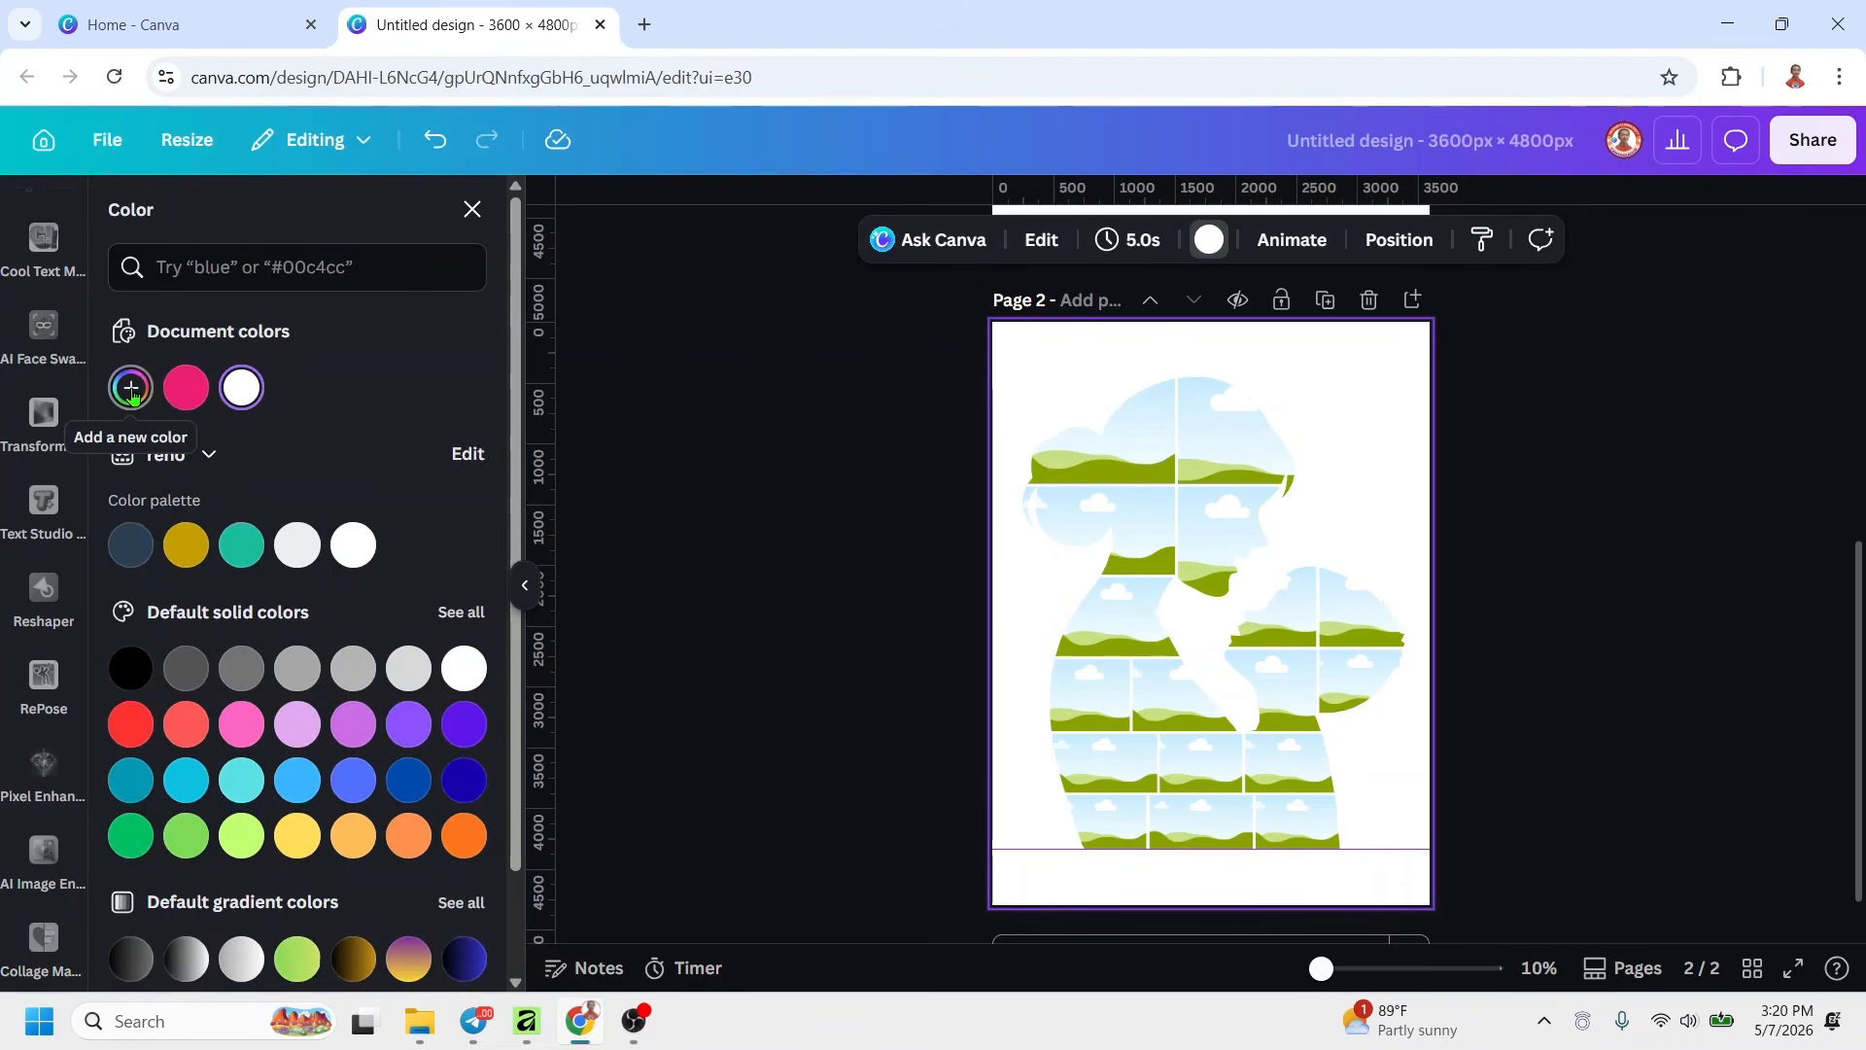
left_click(131, 390)
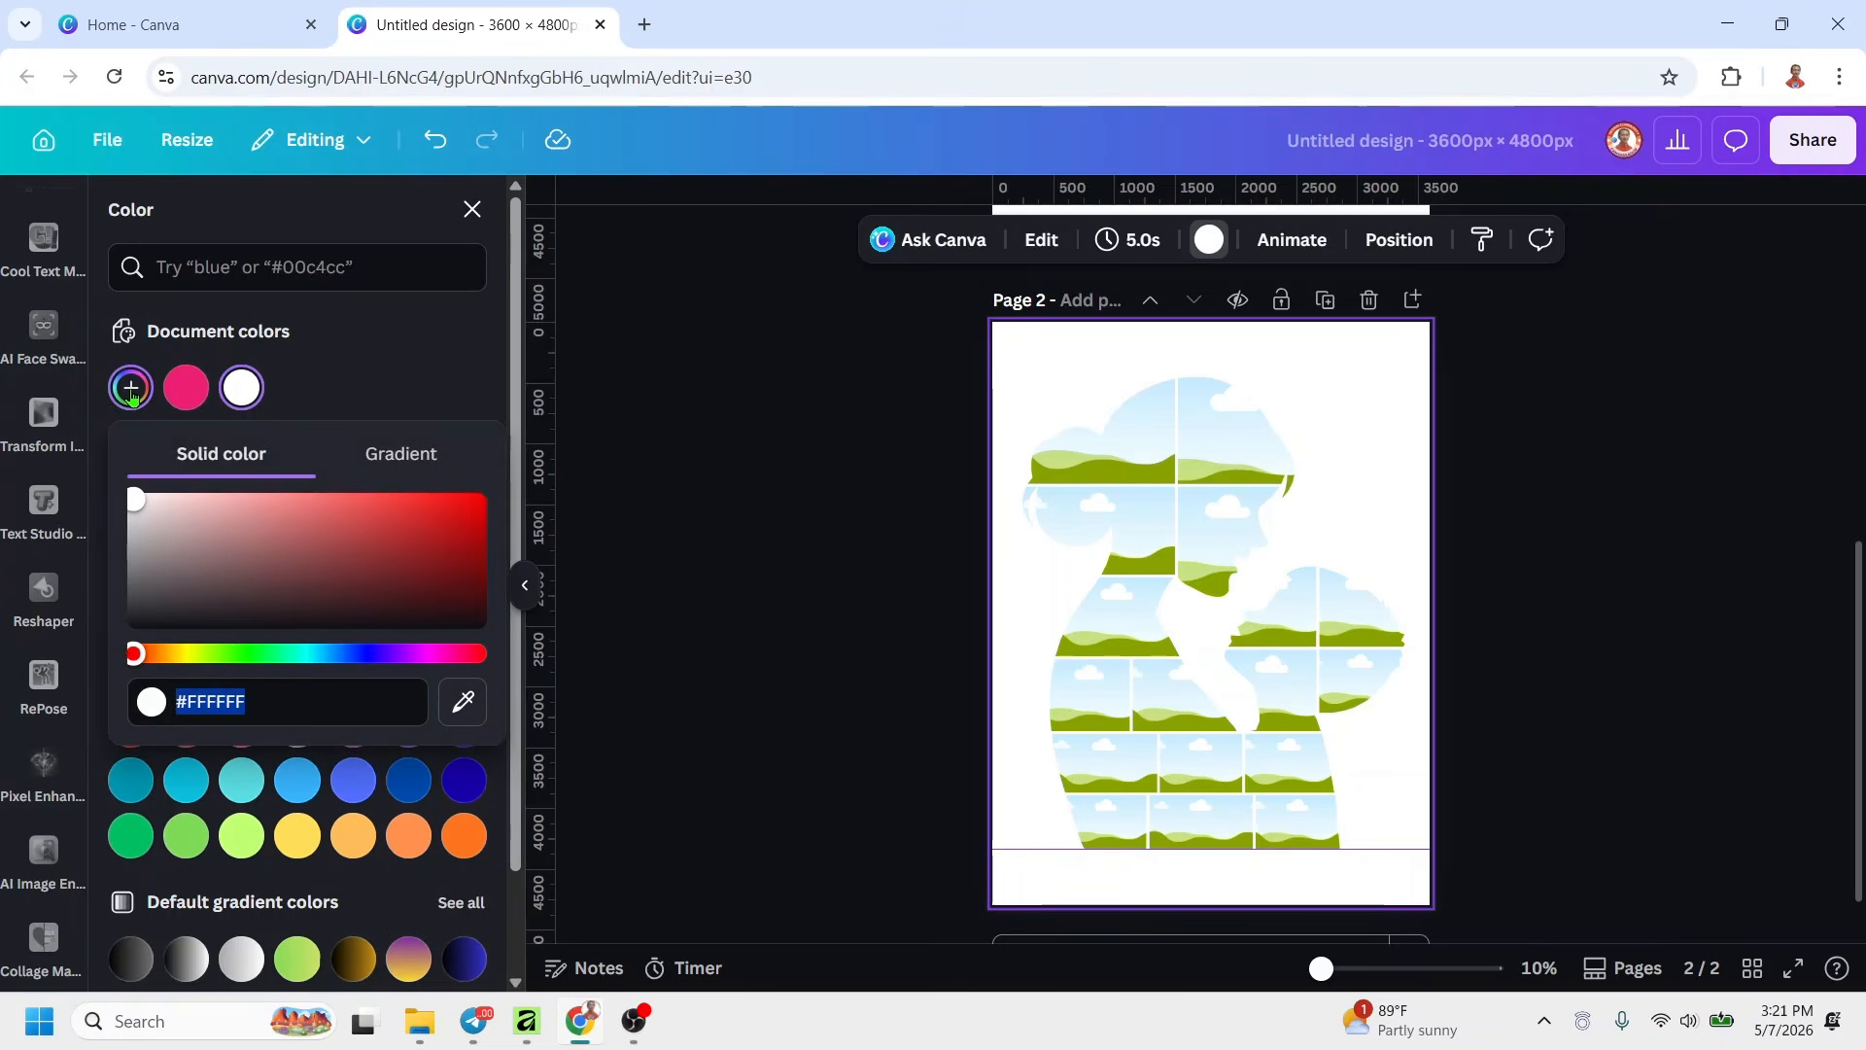
left_click(387, 453)
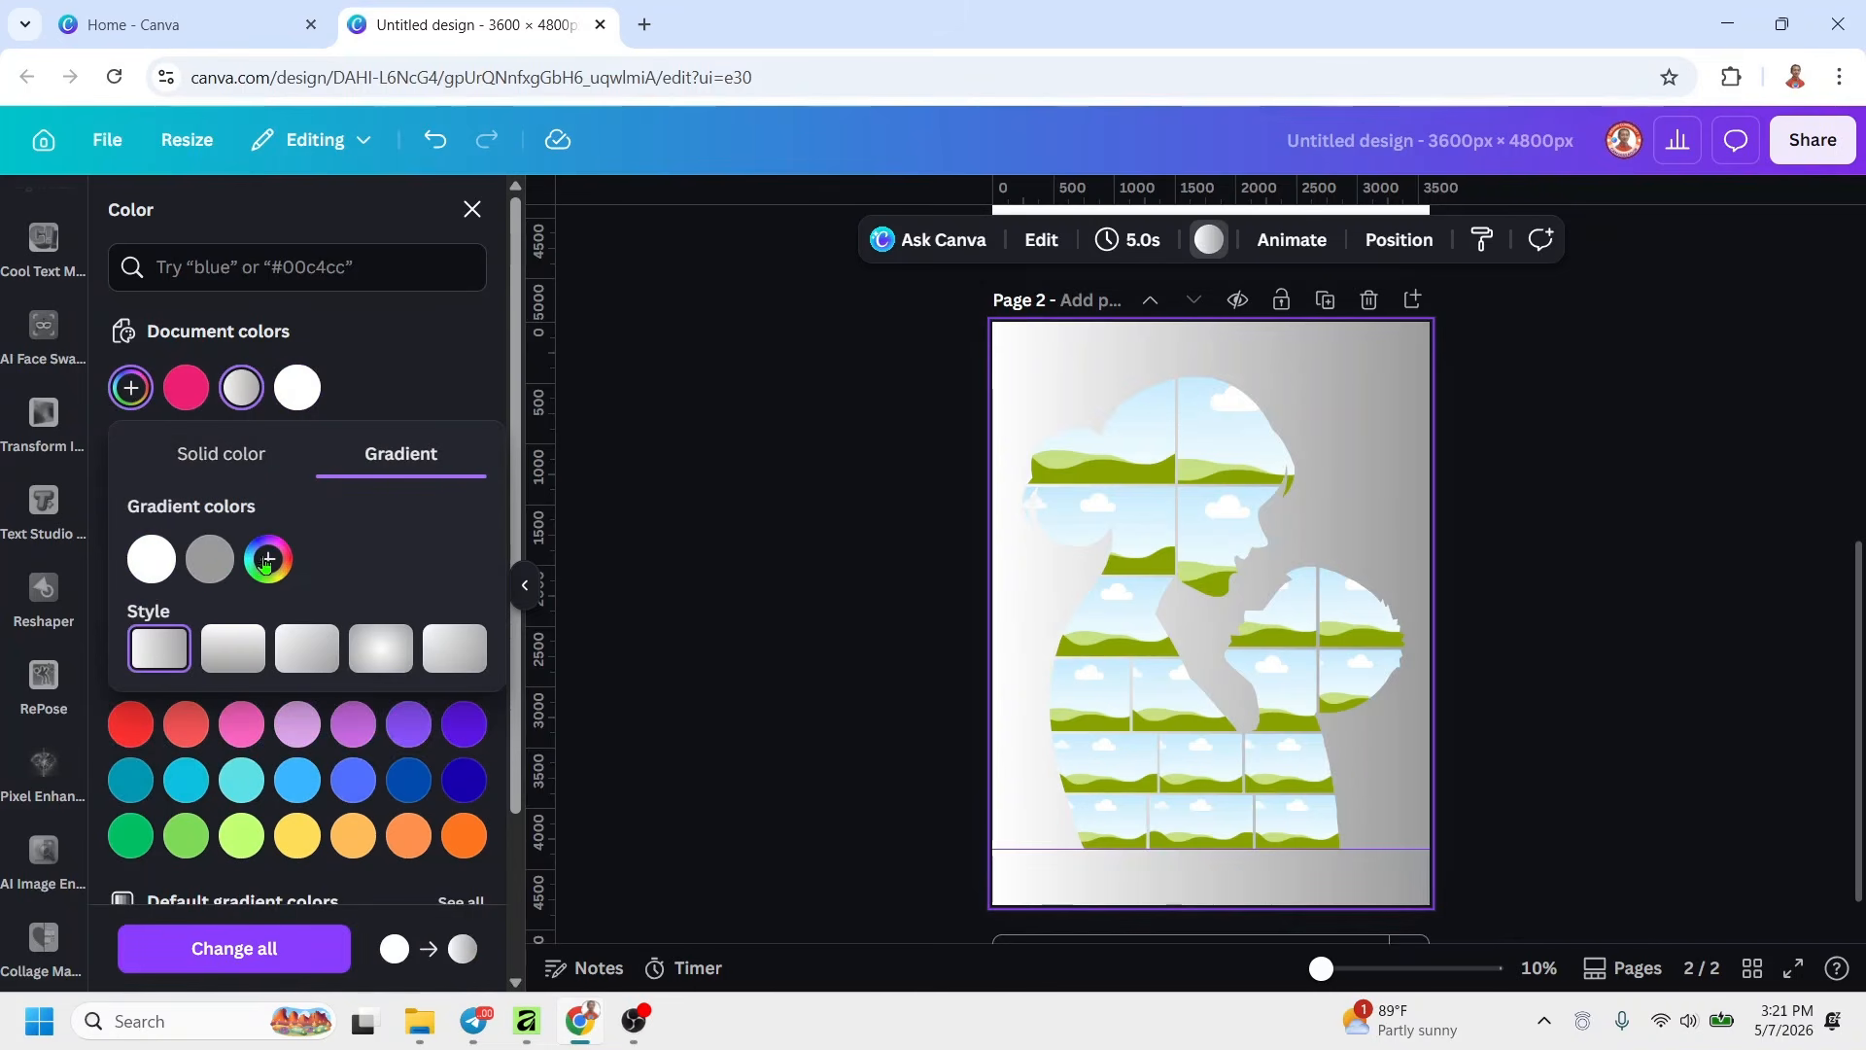
left_click(202, 571)
left_click(261, 772)
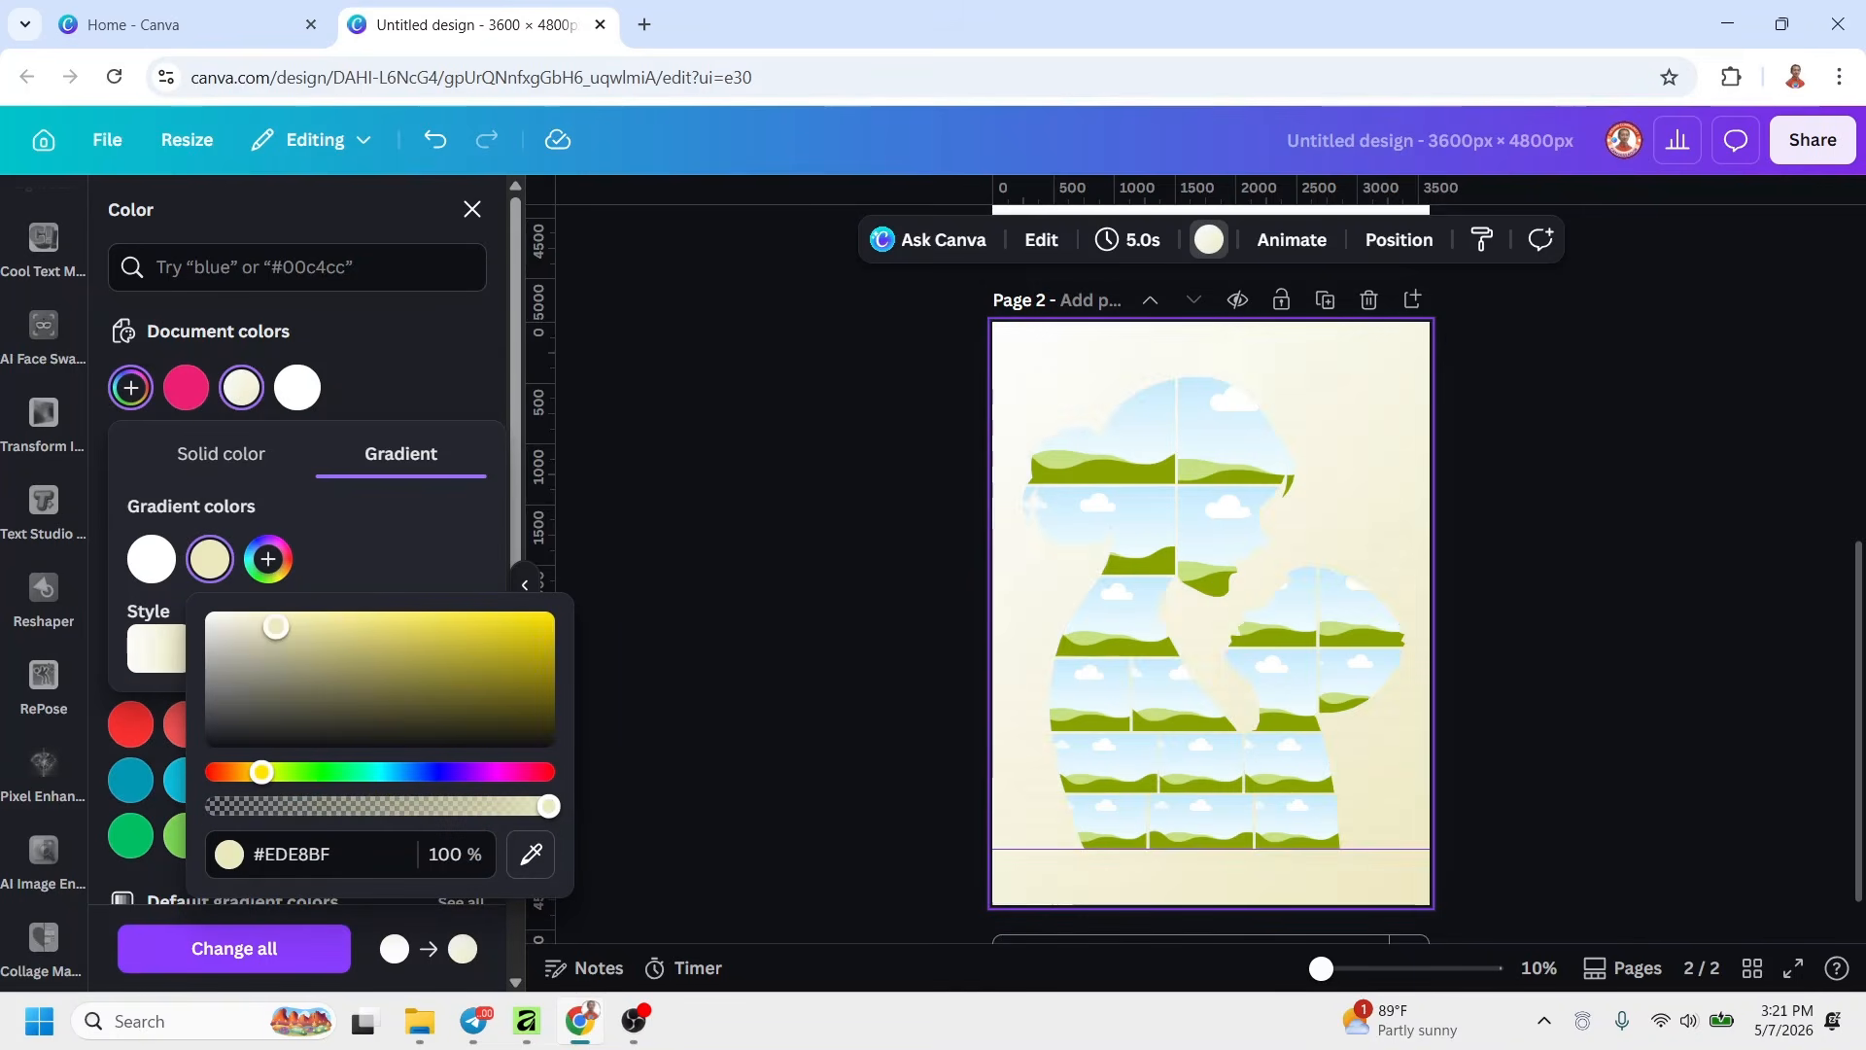
left_click(398, 627)
left_click(237, 771)
key("Escape")
Fill all the silhouette's collage frames with different photos from the "mother and son" search
left_click(274, 433)
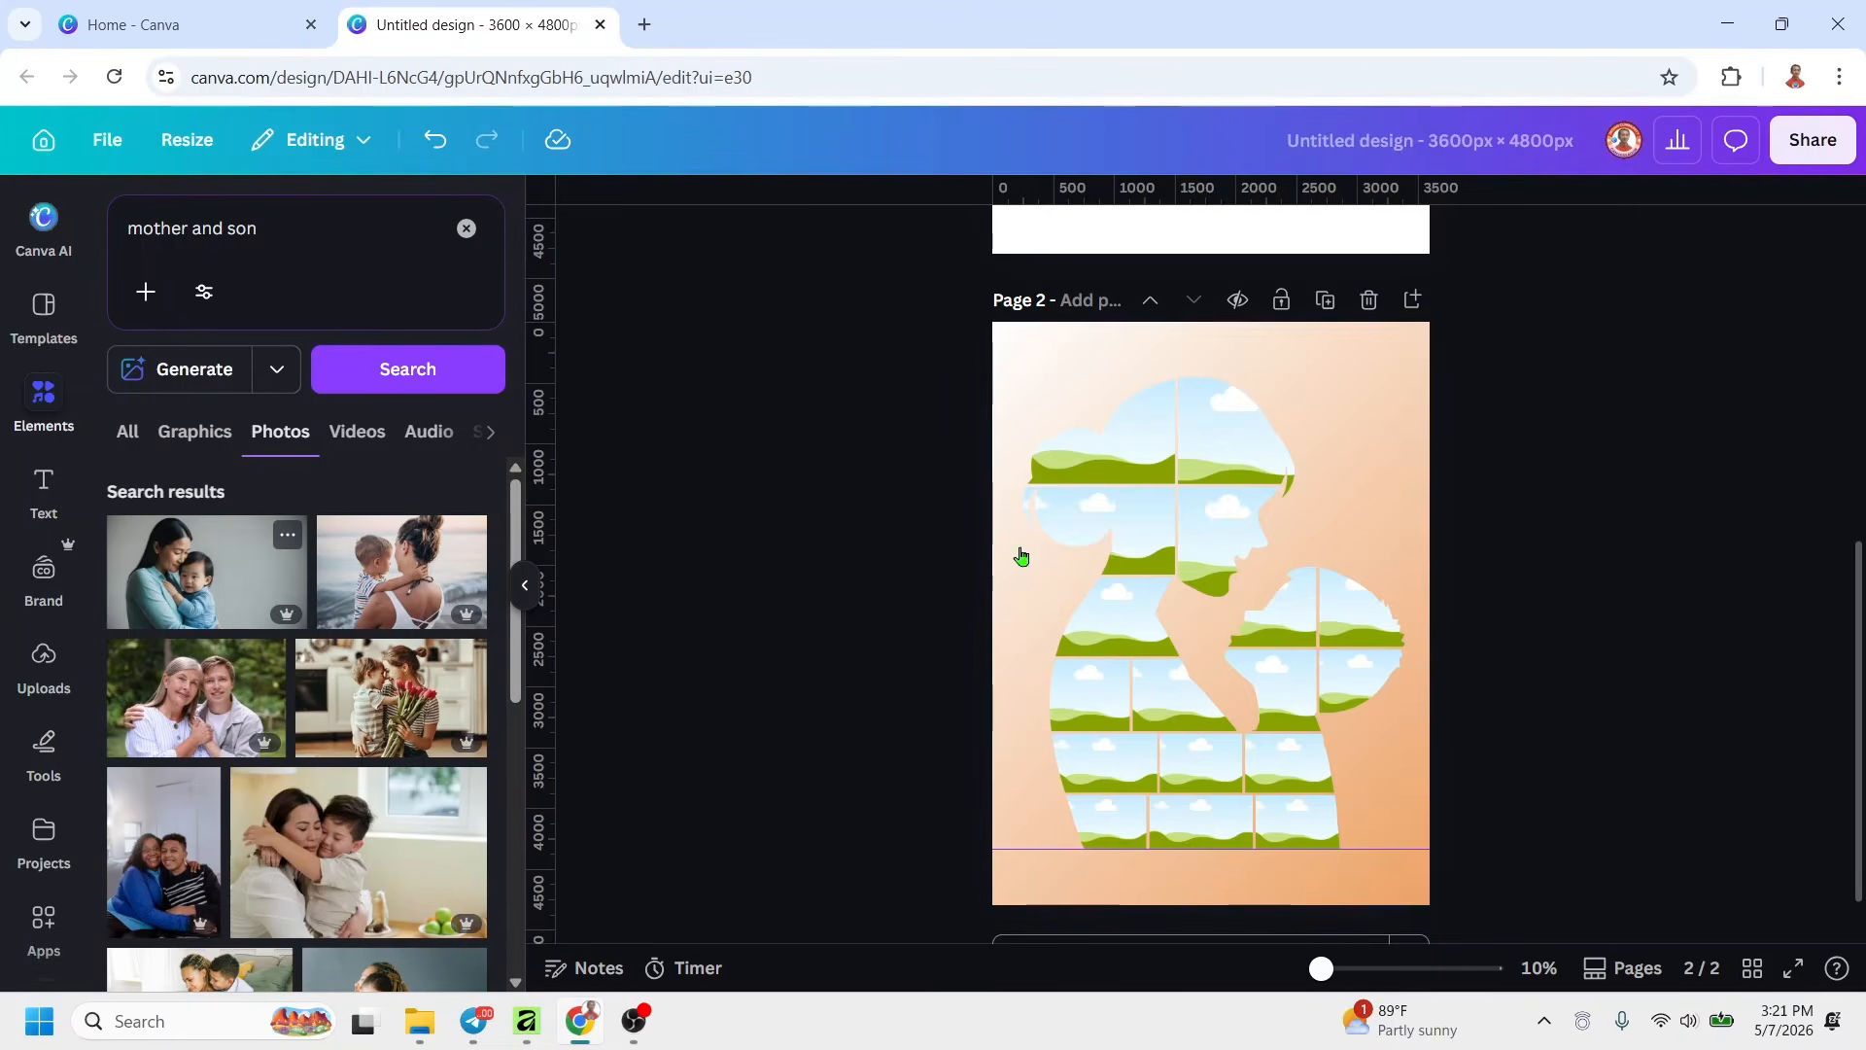
left_click_drag(1300, 576, 1254, 437)
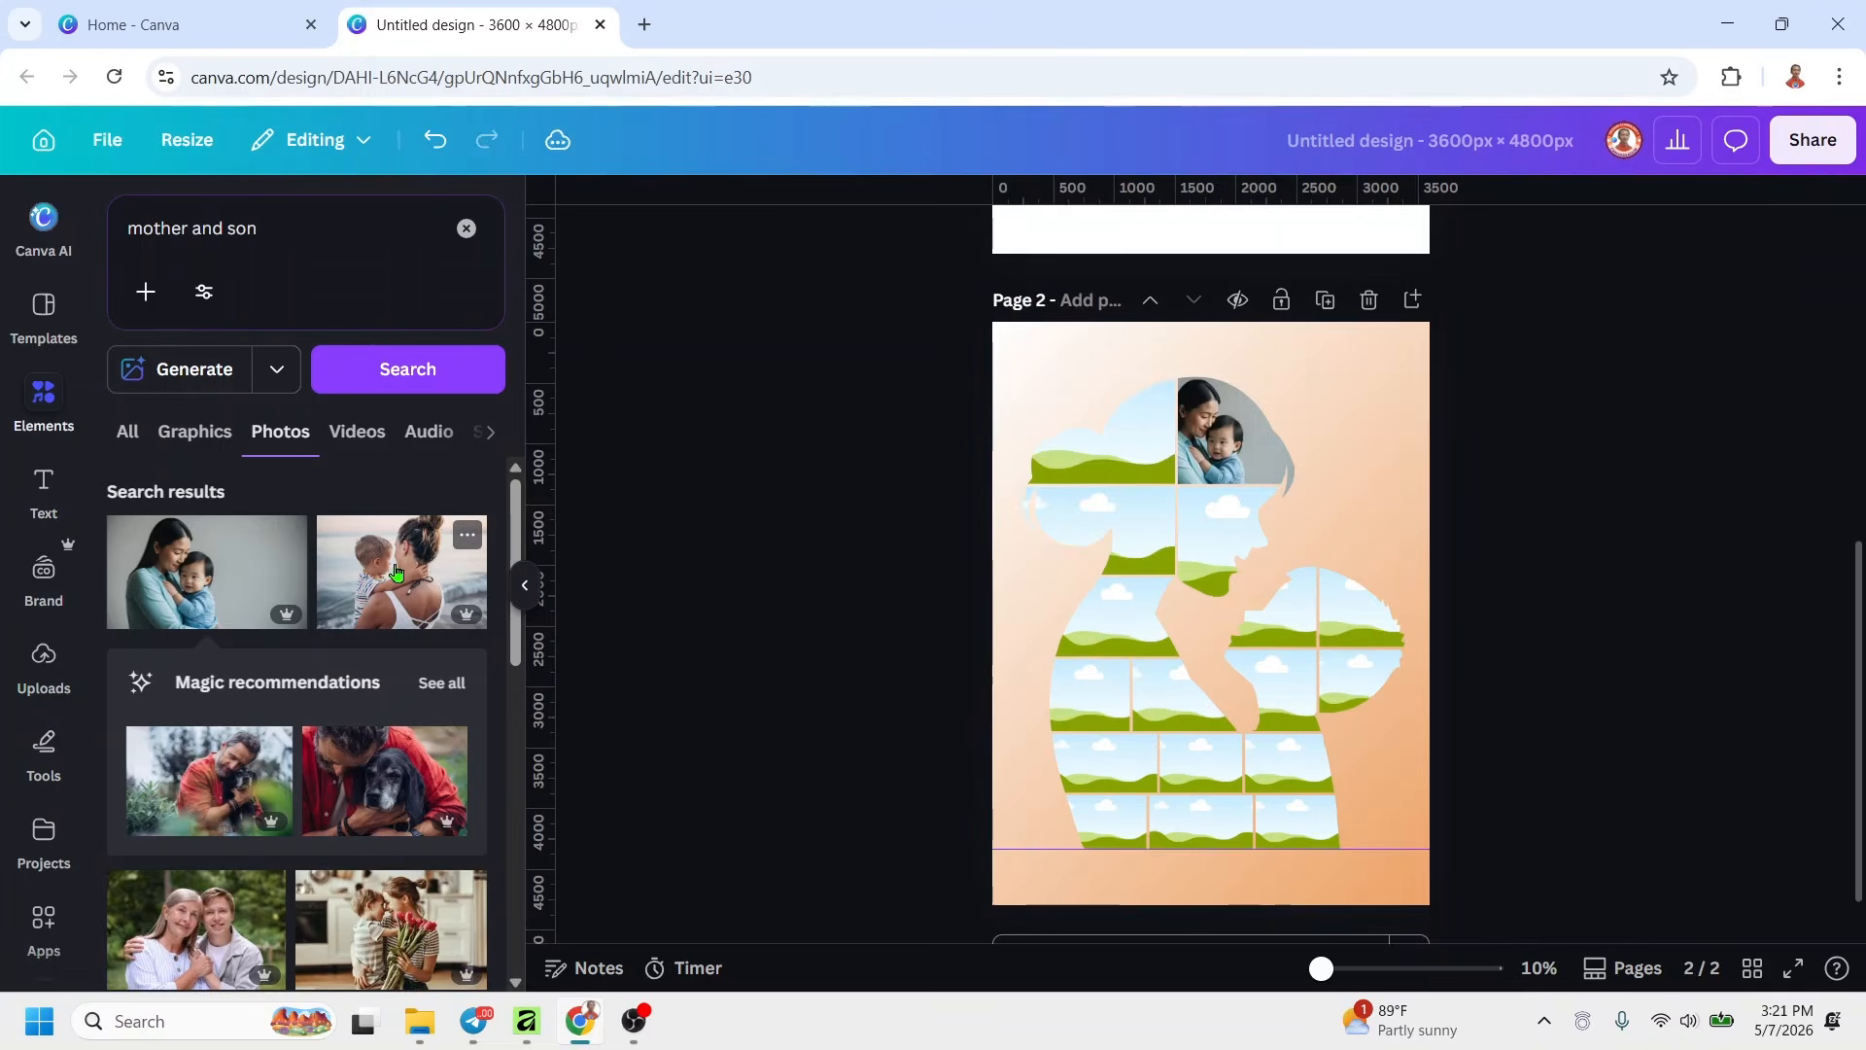
left_click_drag(1219, 521, 1206, 494)
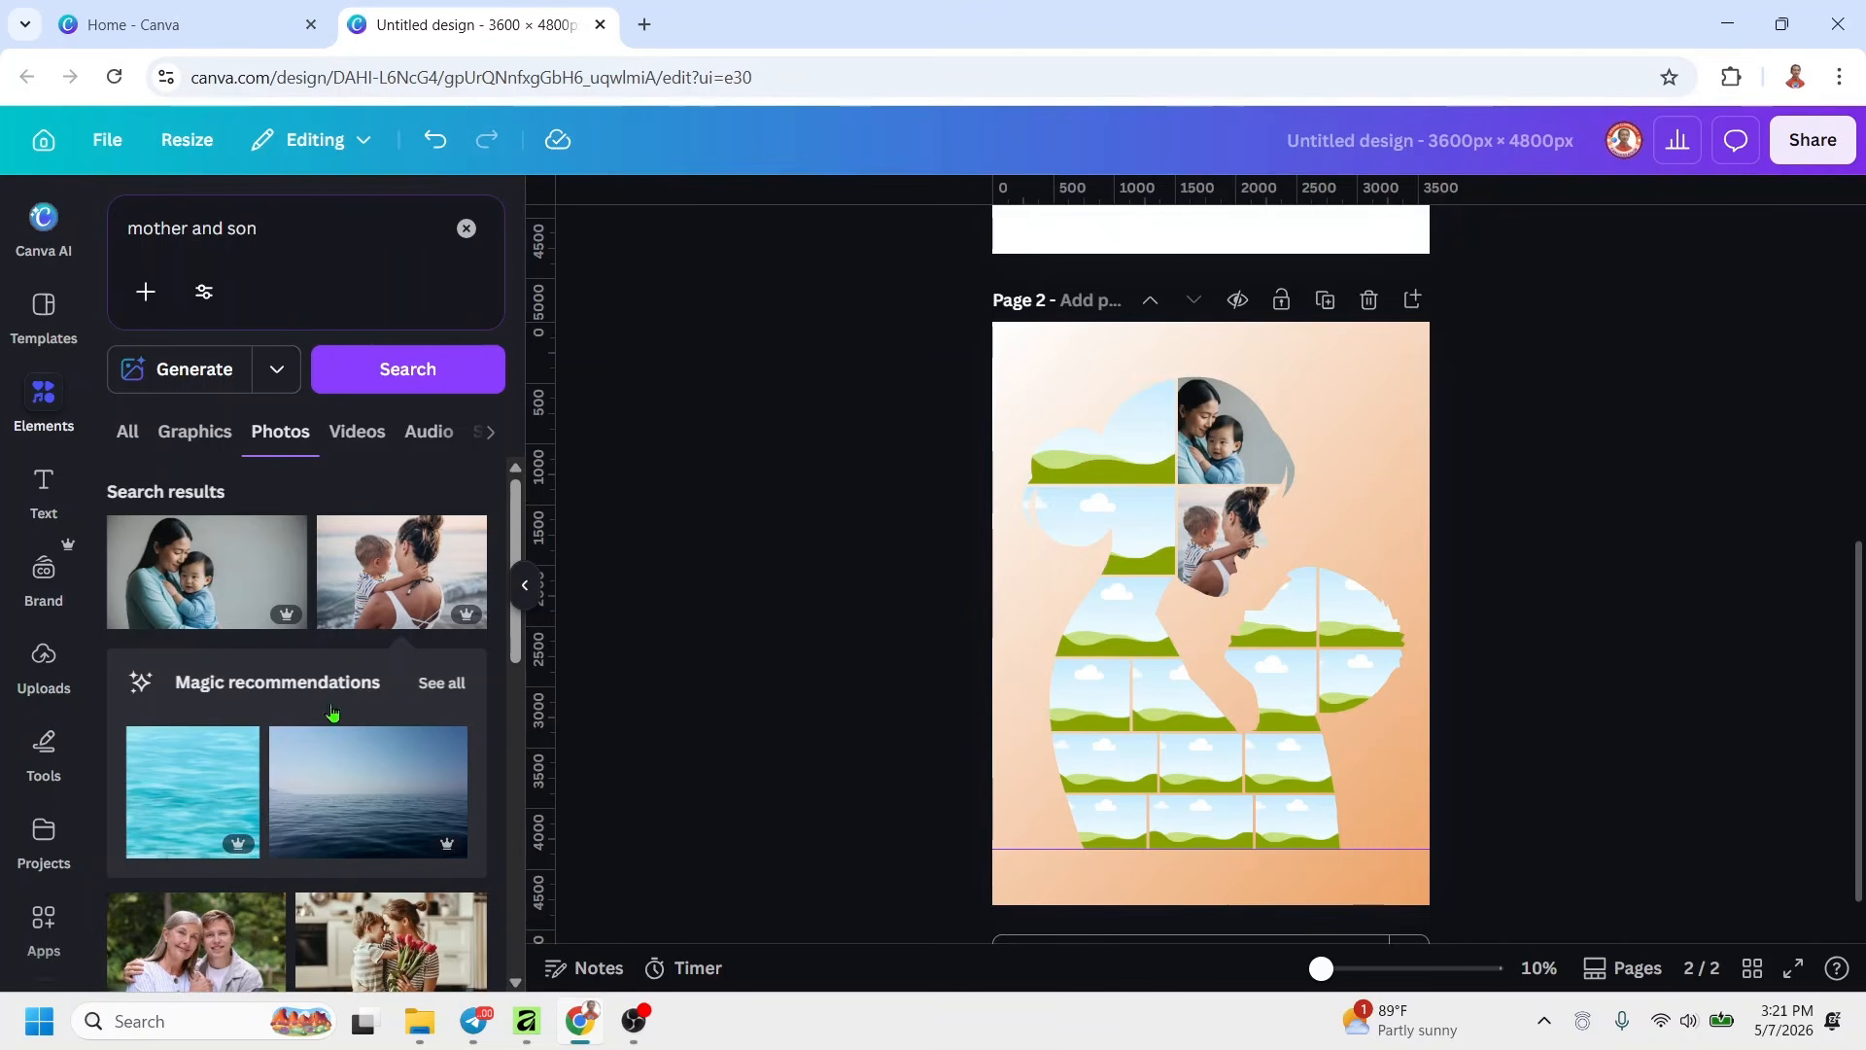
scroll(261, 721, "down", 2)
scroll(260, 727, "down", 3)
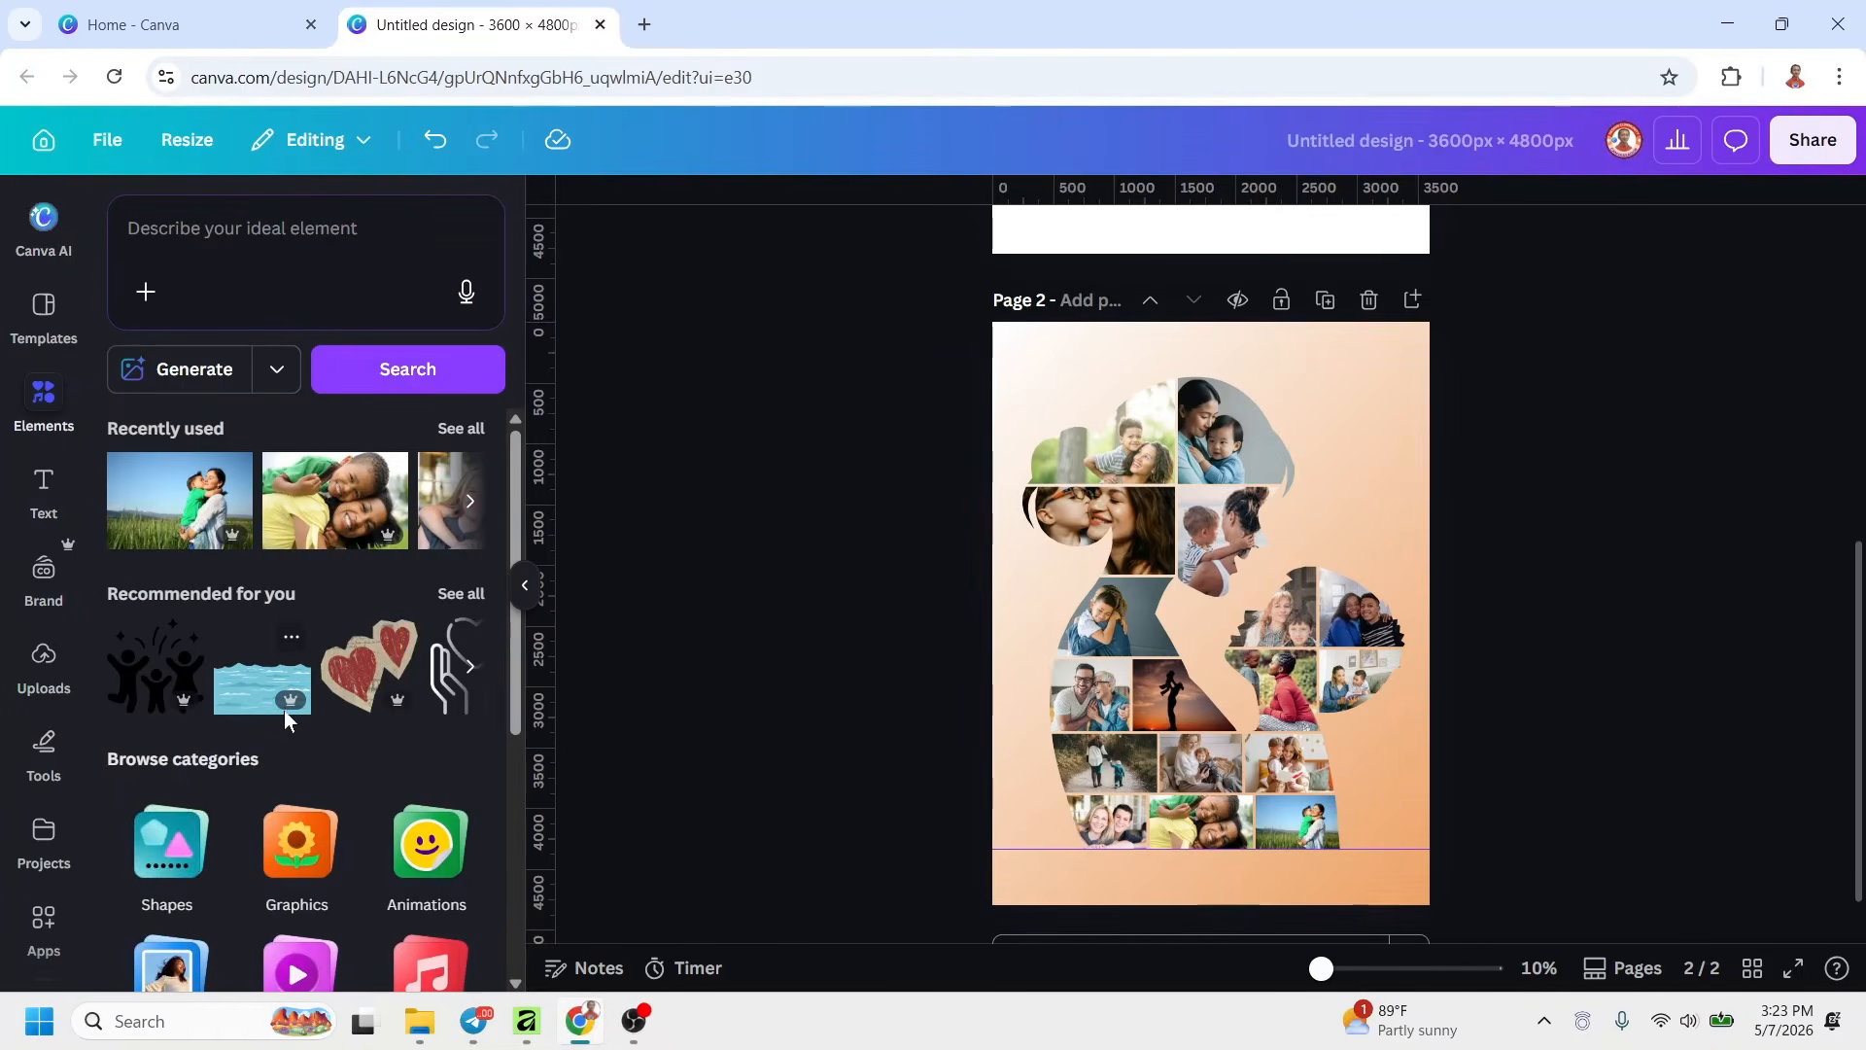
Add a square shape to page 2 and stretch it to about 3,410 × 4,600, leaving a narrow, even margin around it
left_click(175, 827)
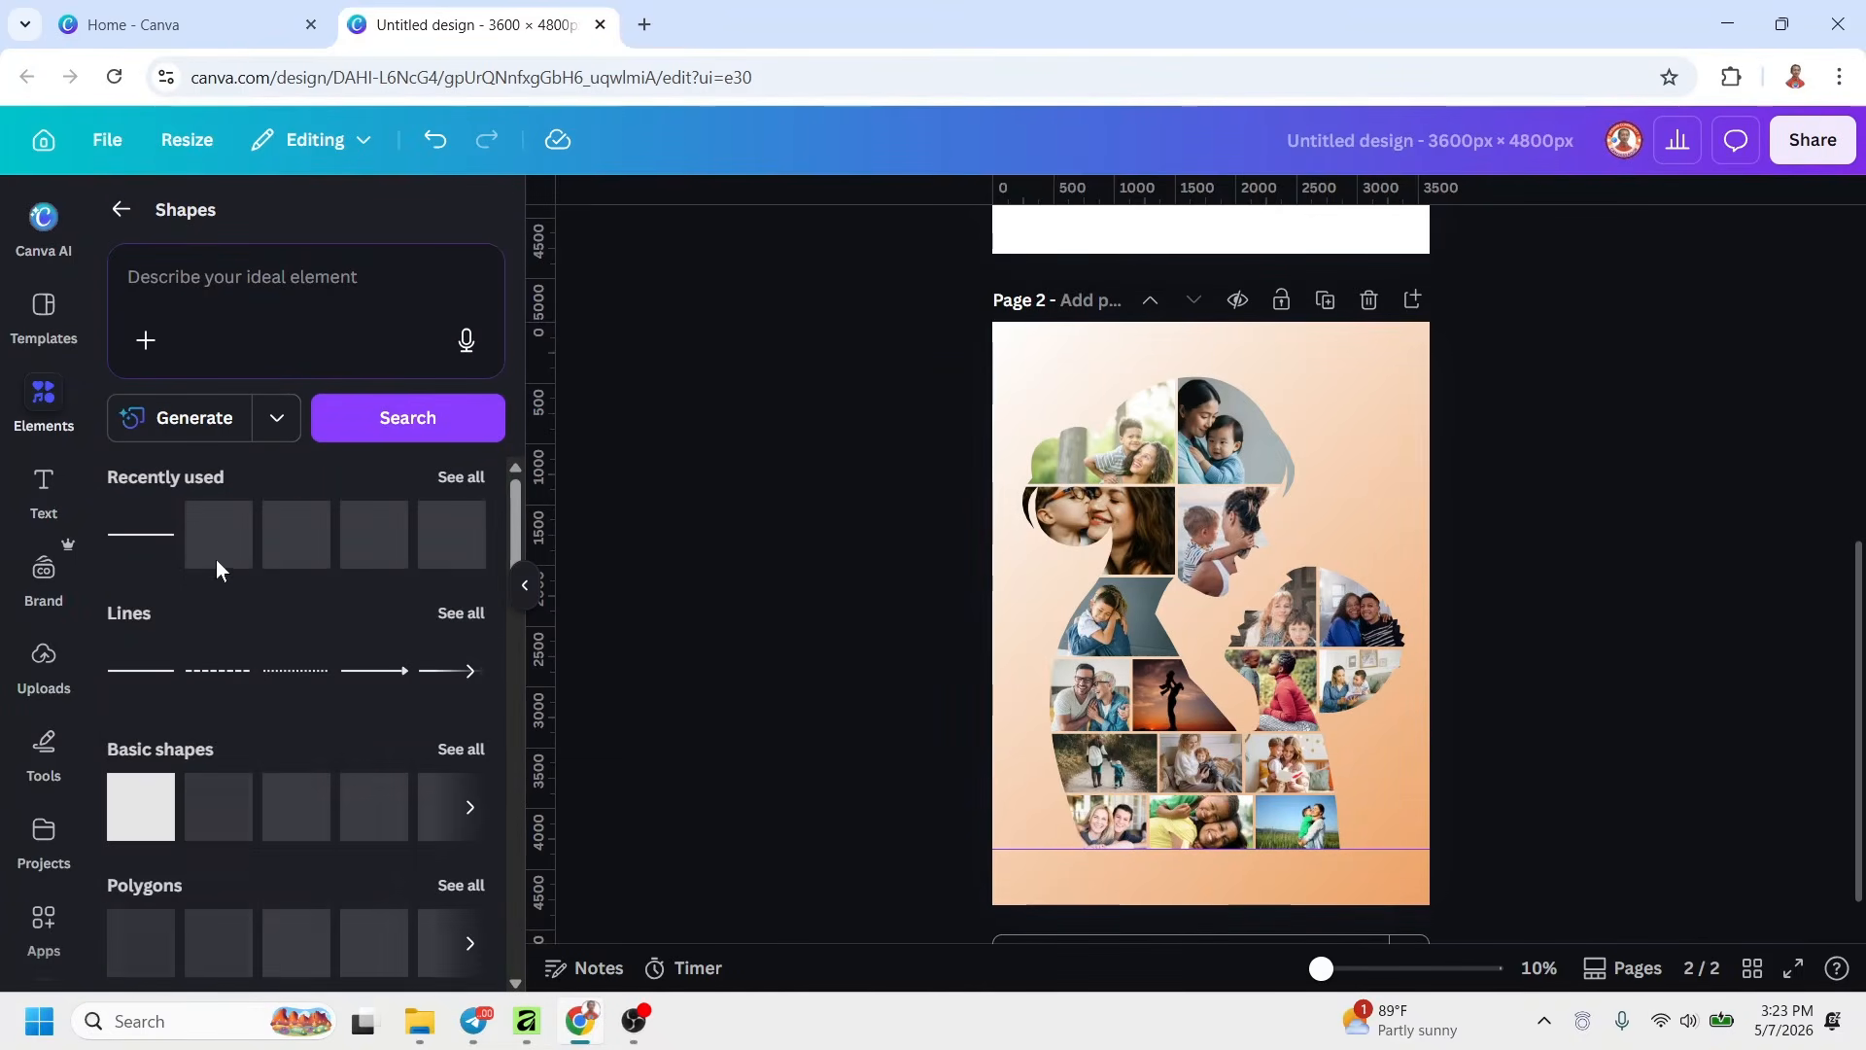
left_click(141, 807)
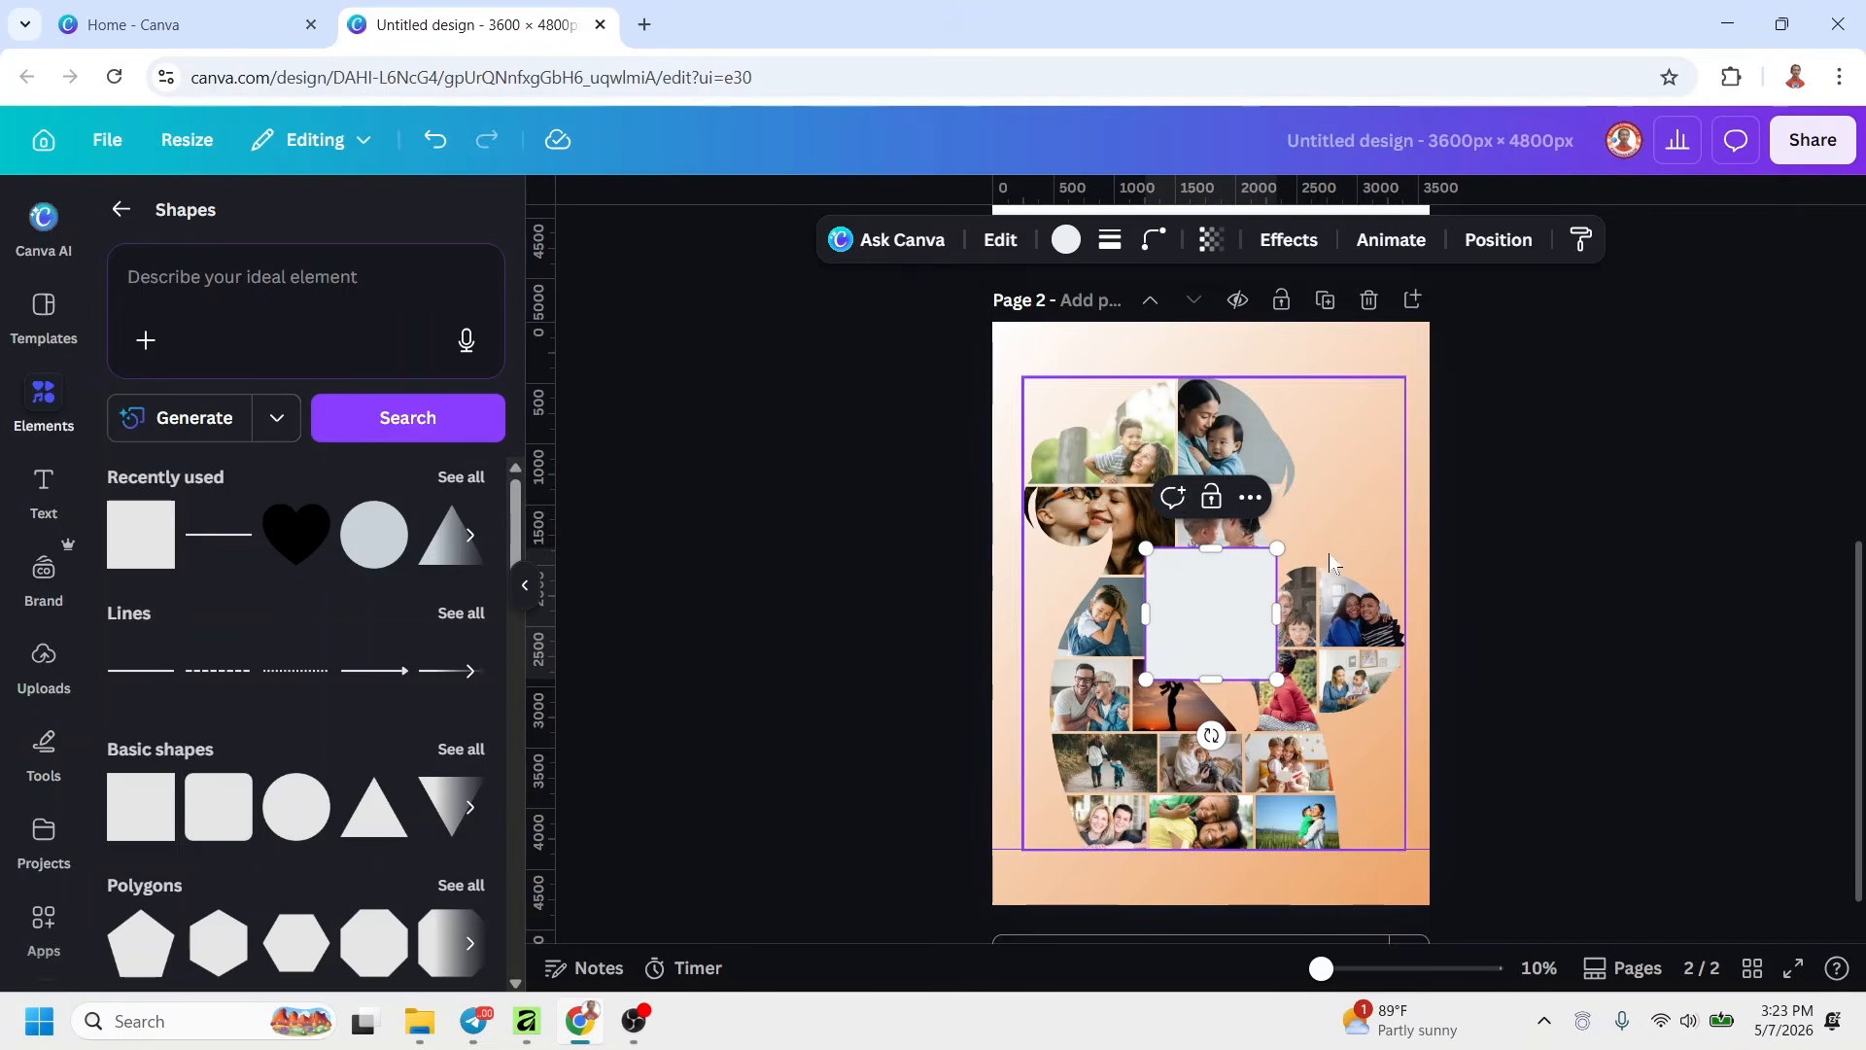
left_click_drag(1210, 632, 1062, 403)
left_click_drag(1135, 466, 1410, 886)
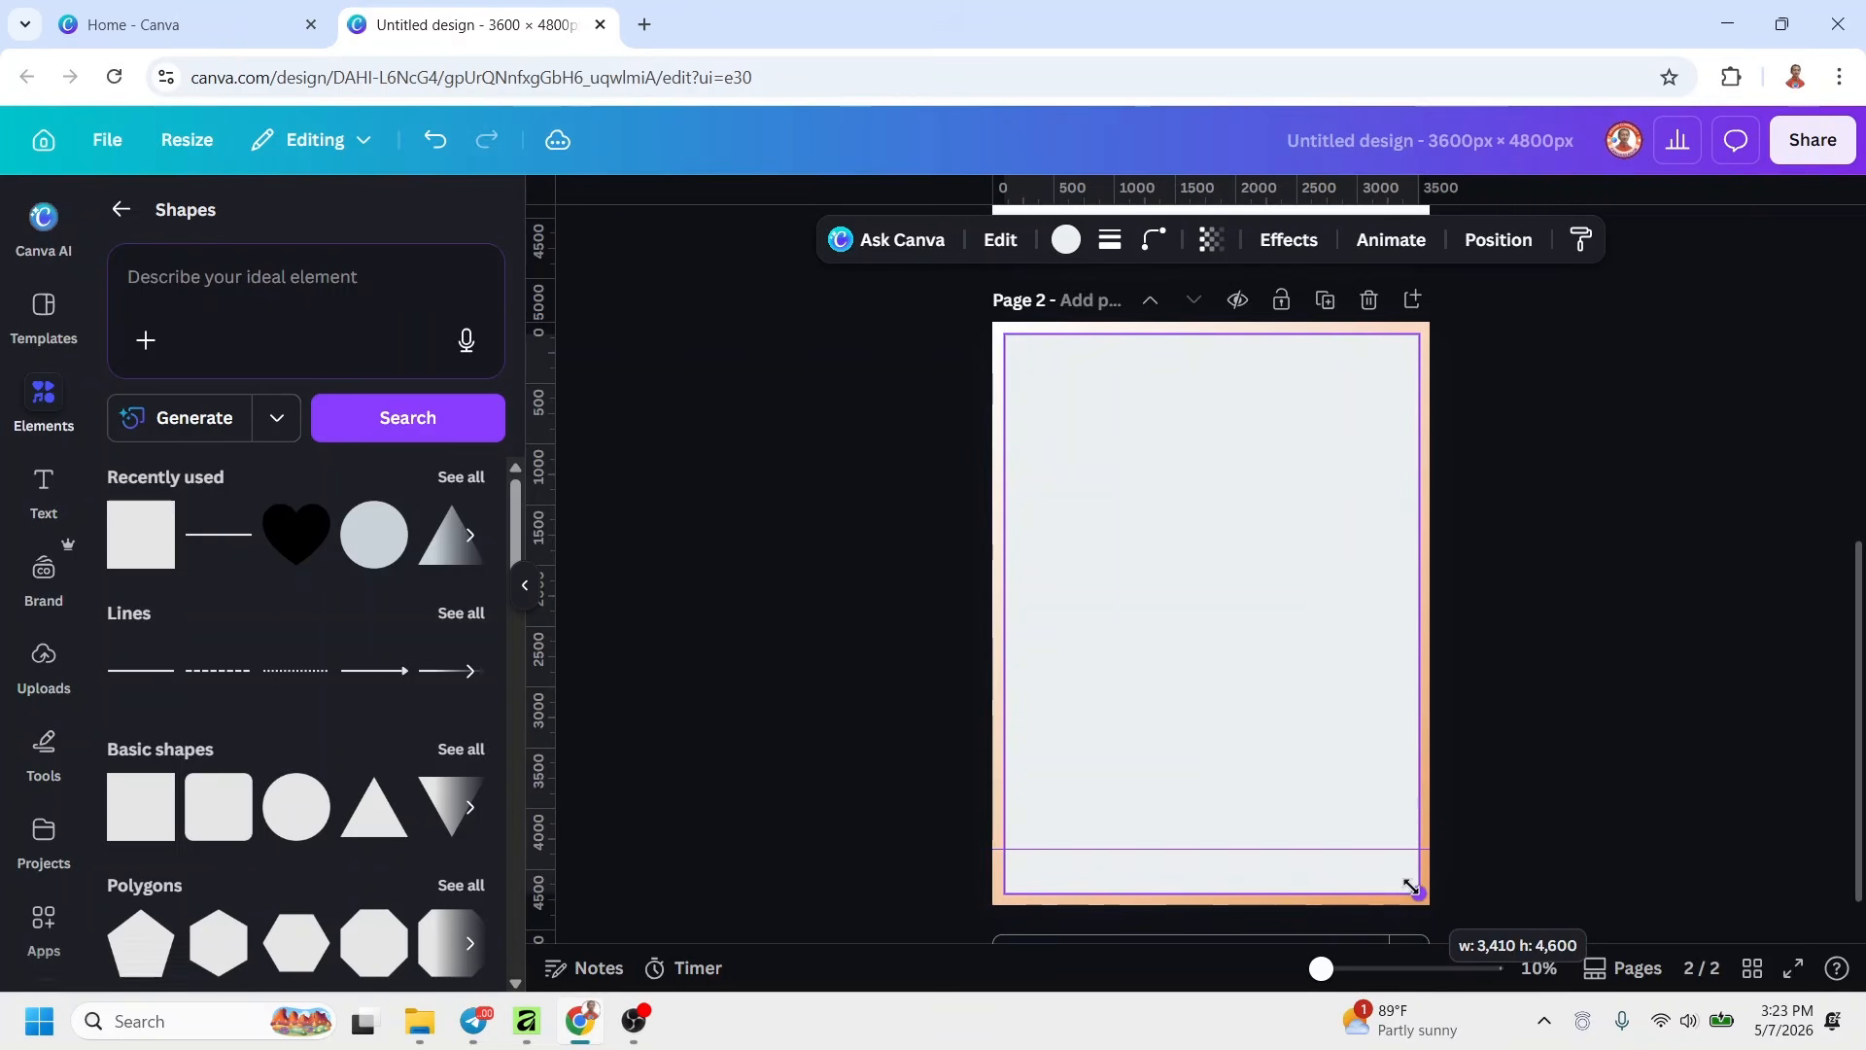
left_click_drag(1312, 667, 1307, 663)
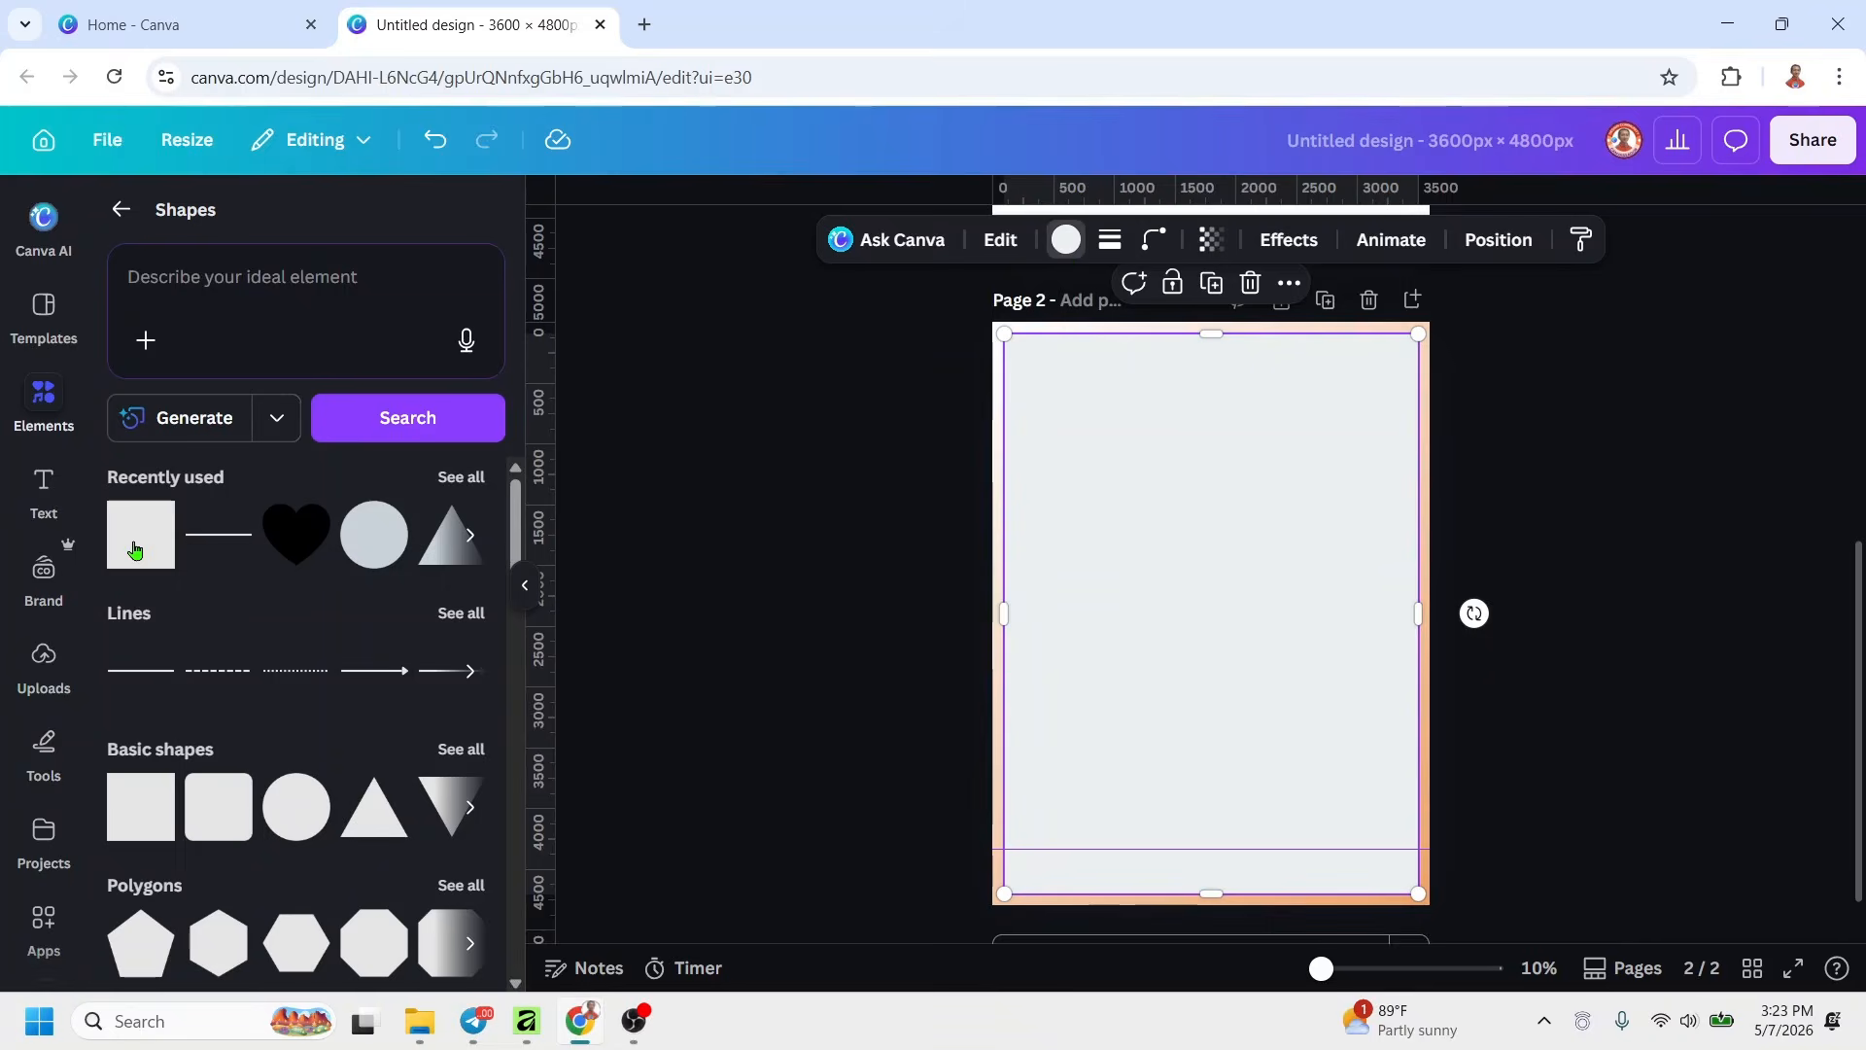
Make the rectangle's fill transparent and give it a solid border with a stroke weight of 38
left_click(185, 388)
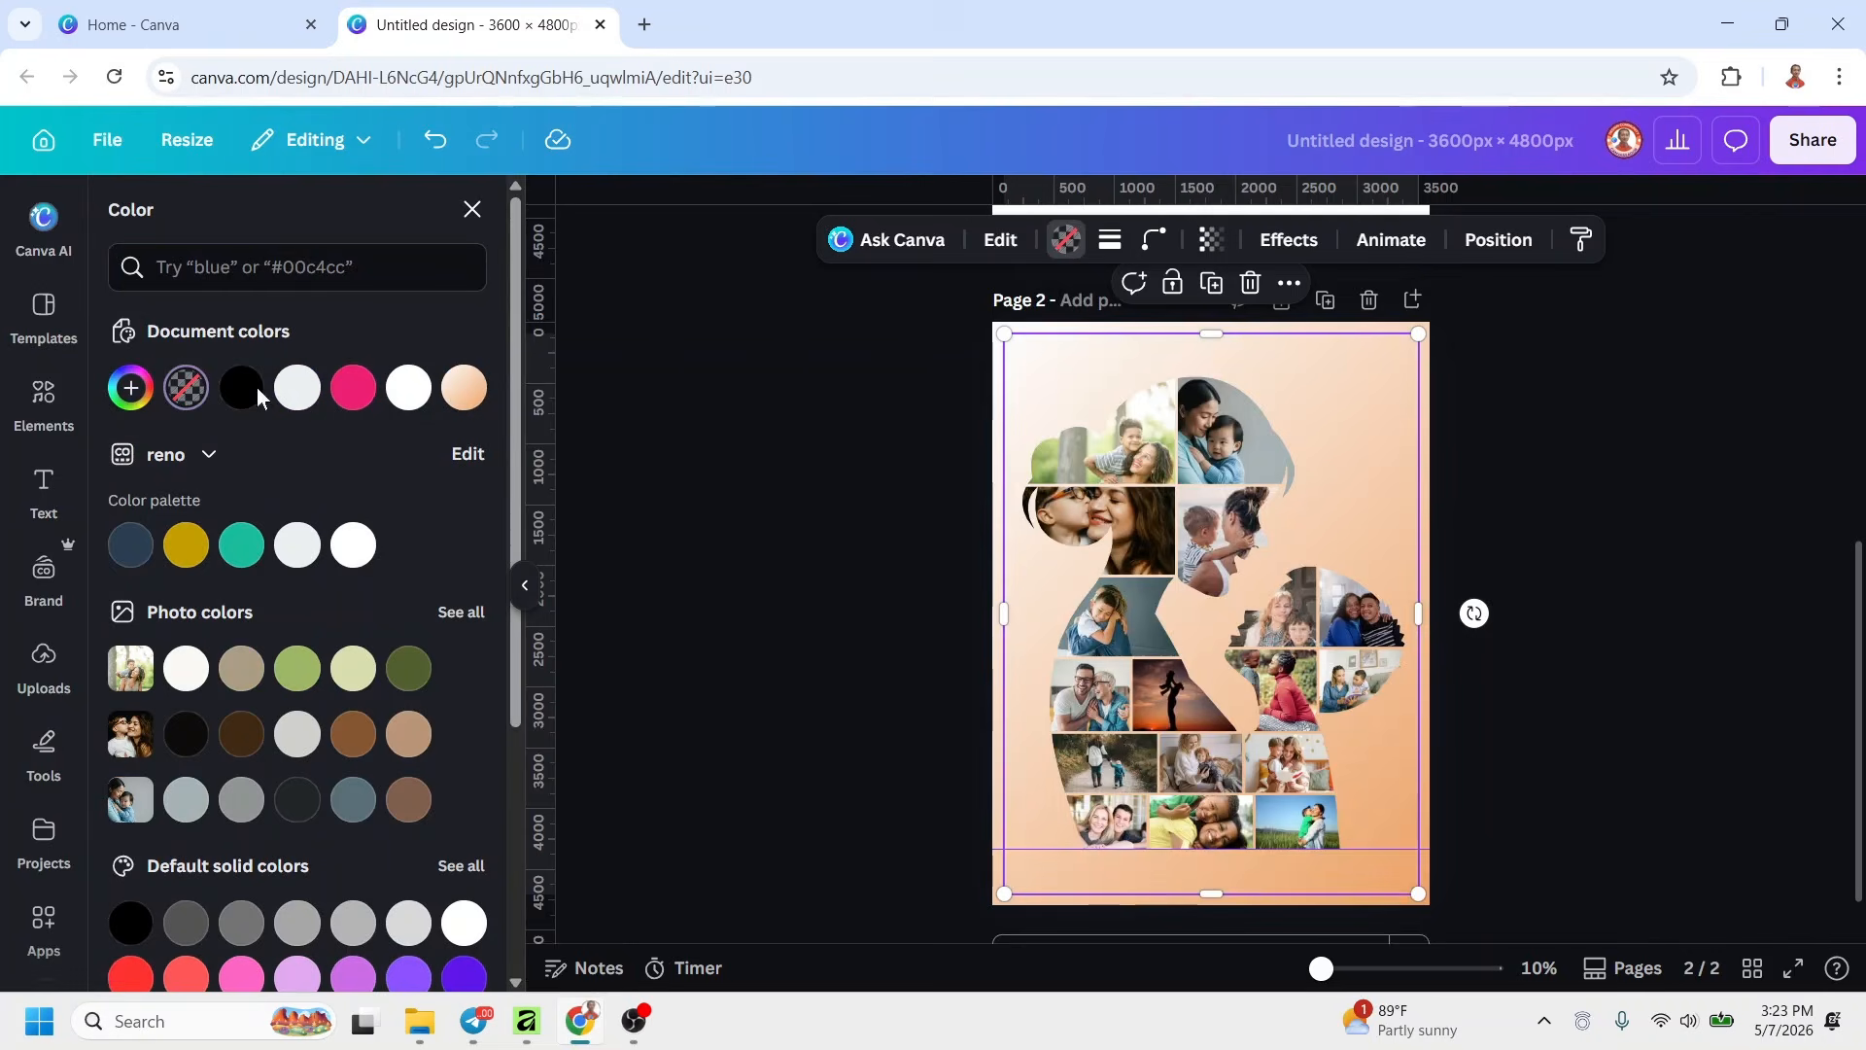
left_click(1109, 239)
left_click(1064, 316)
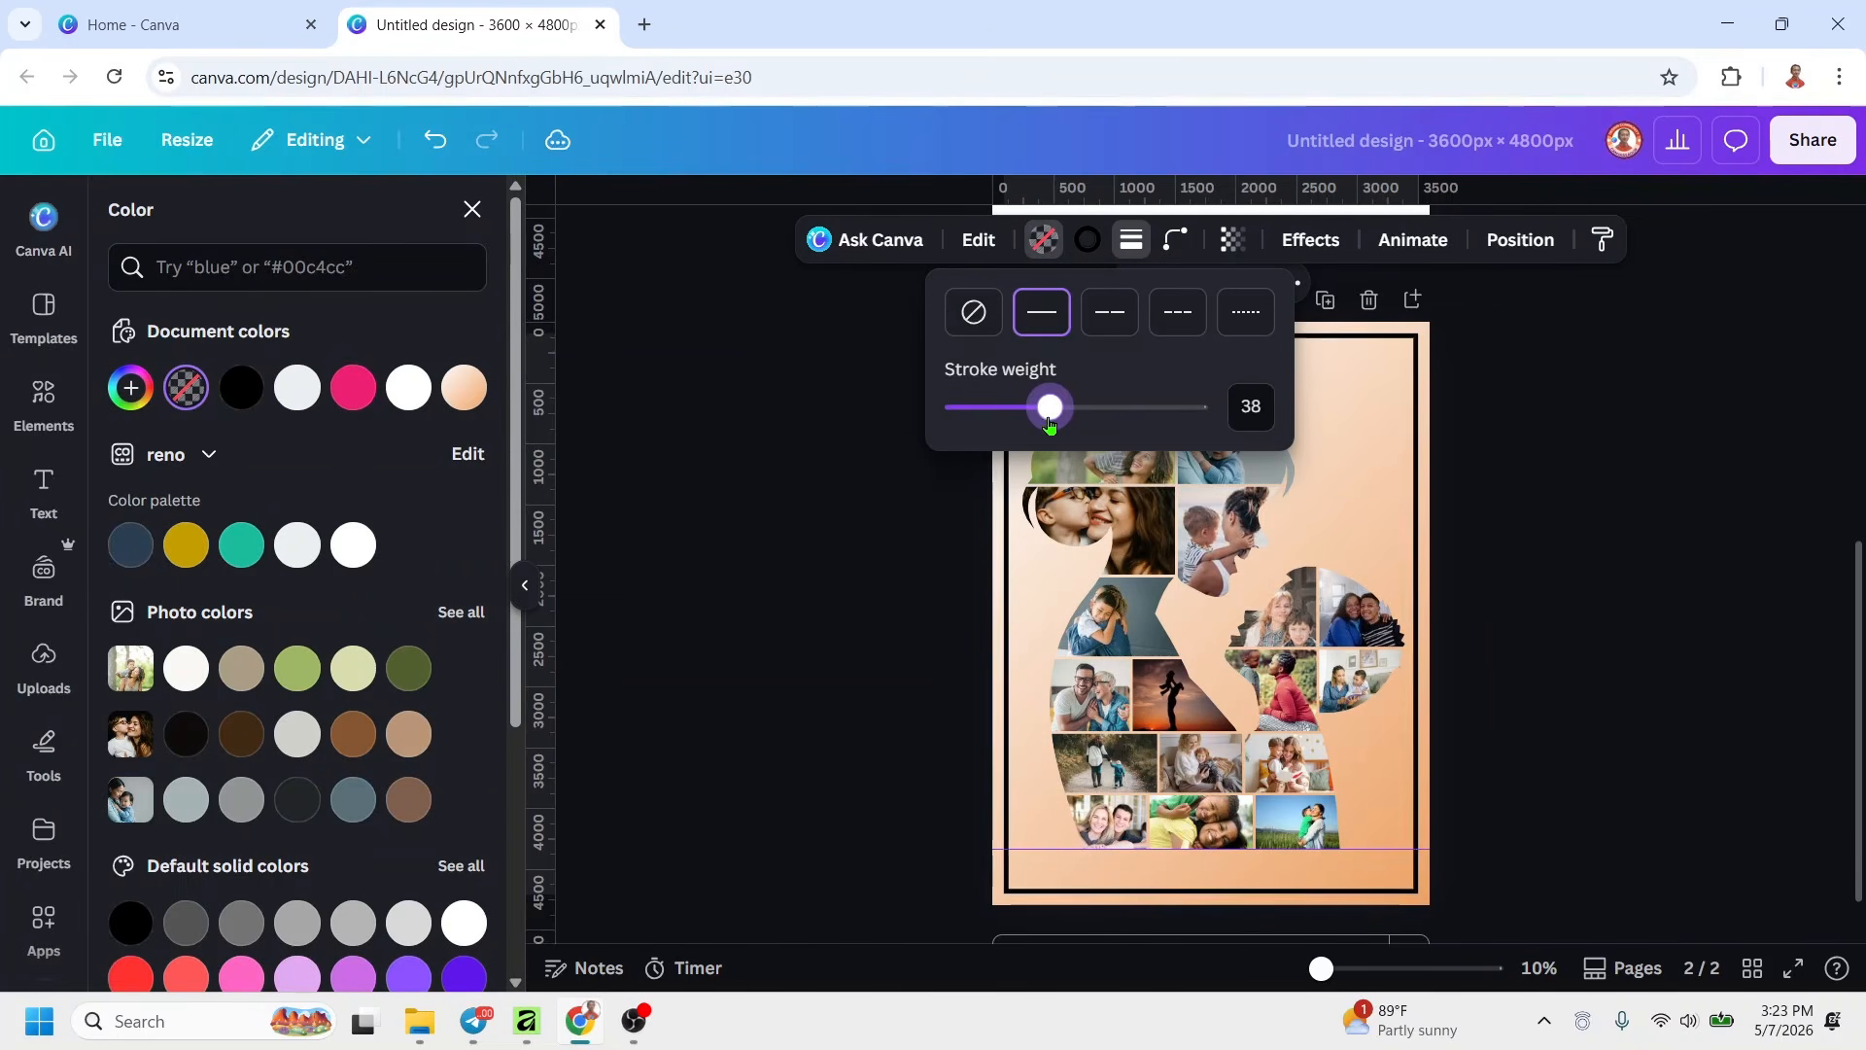
left_click(1049, 245)
Color the rectangle's border with the copper-brown metallic gradient from the default gradient colors
left_click(1104, 244)
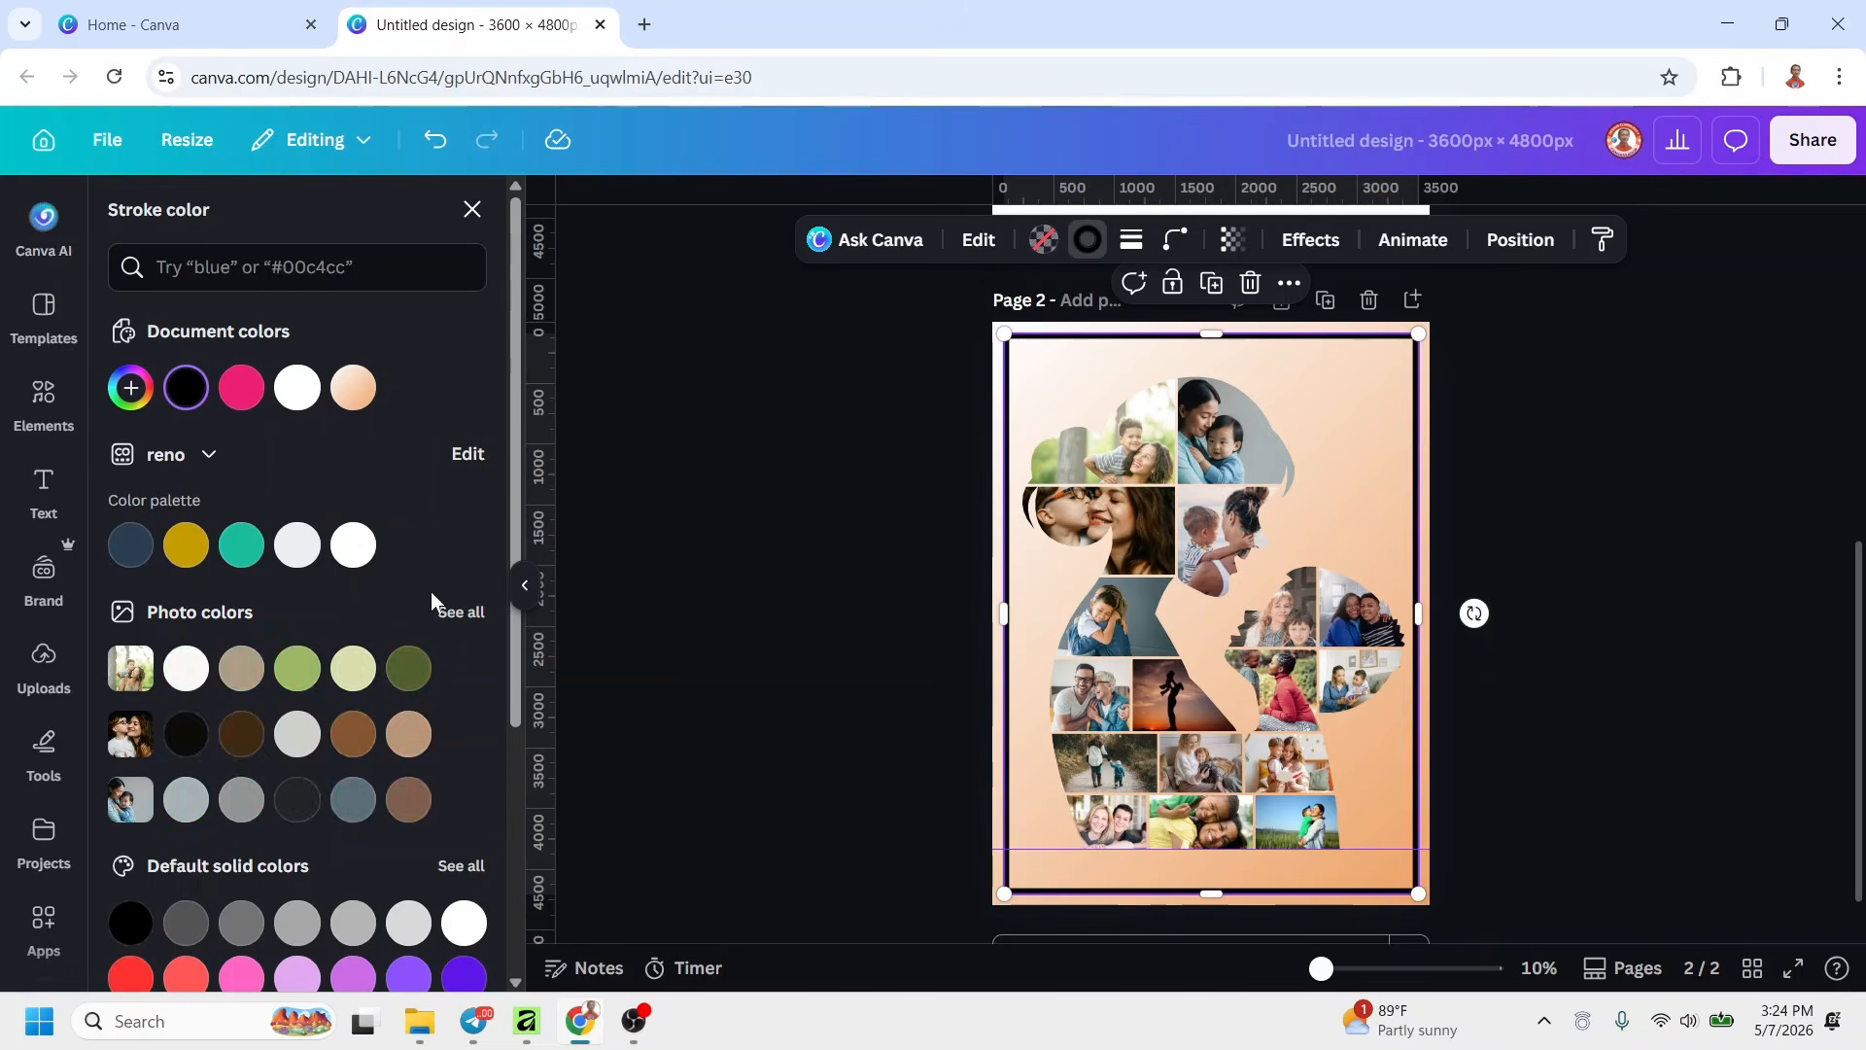
scroll(429, 611, "down", 4)
left_click(467, 791)
scroll(291, 914, "down", 1)
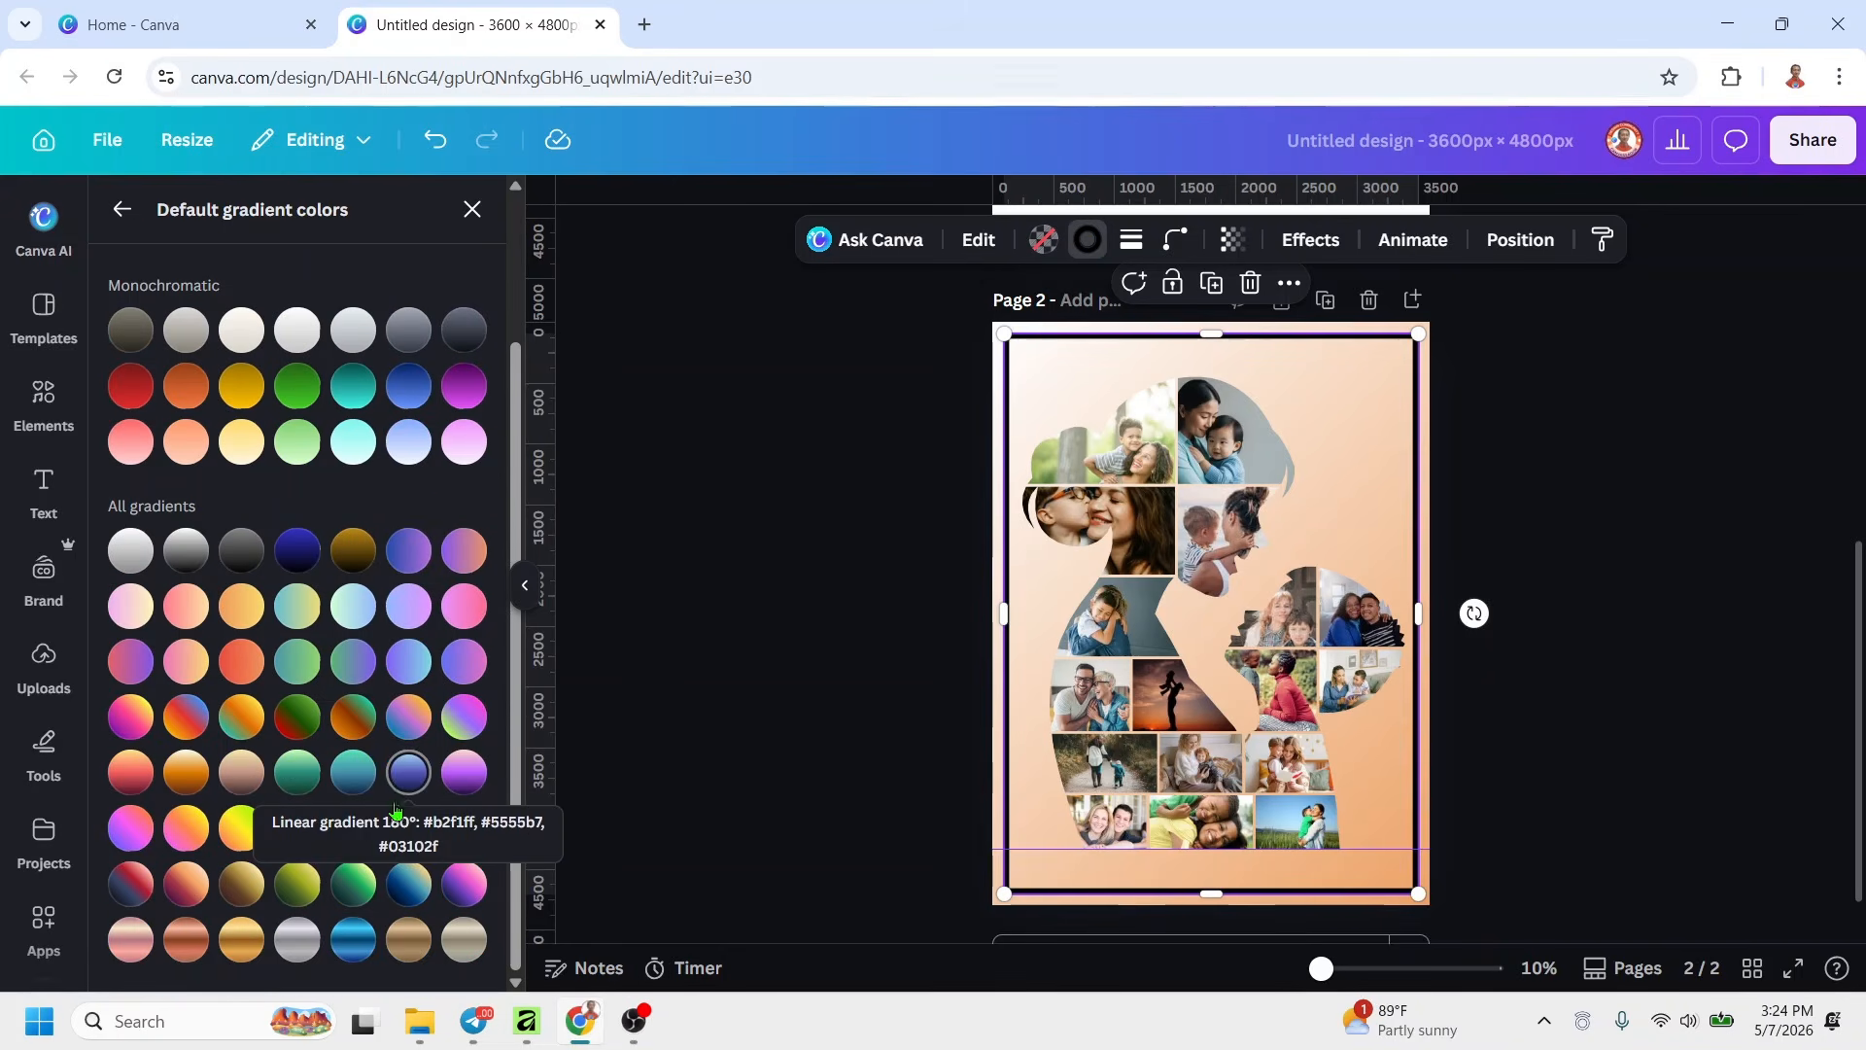
left_click(243, 943)
left_click(191, 949)
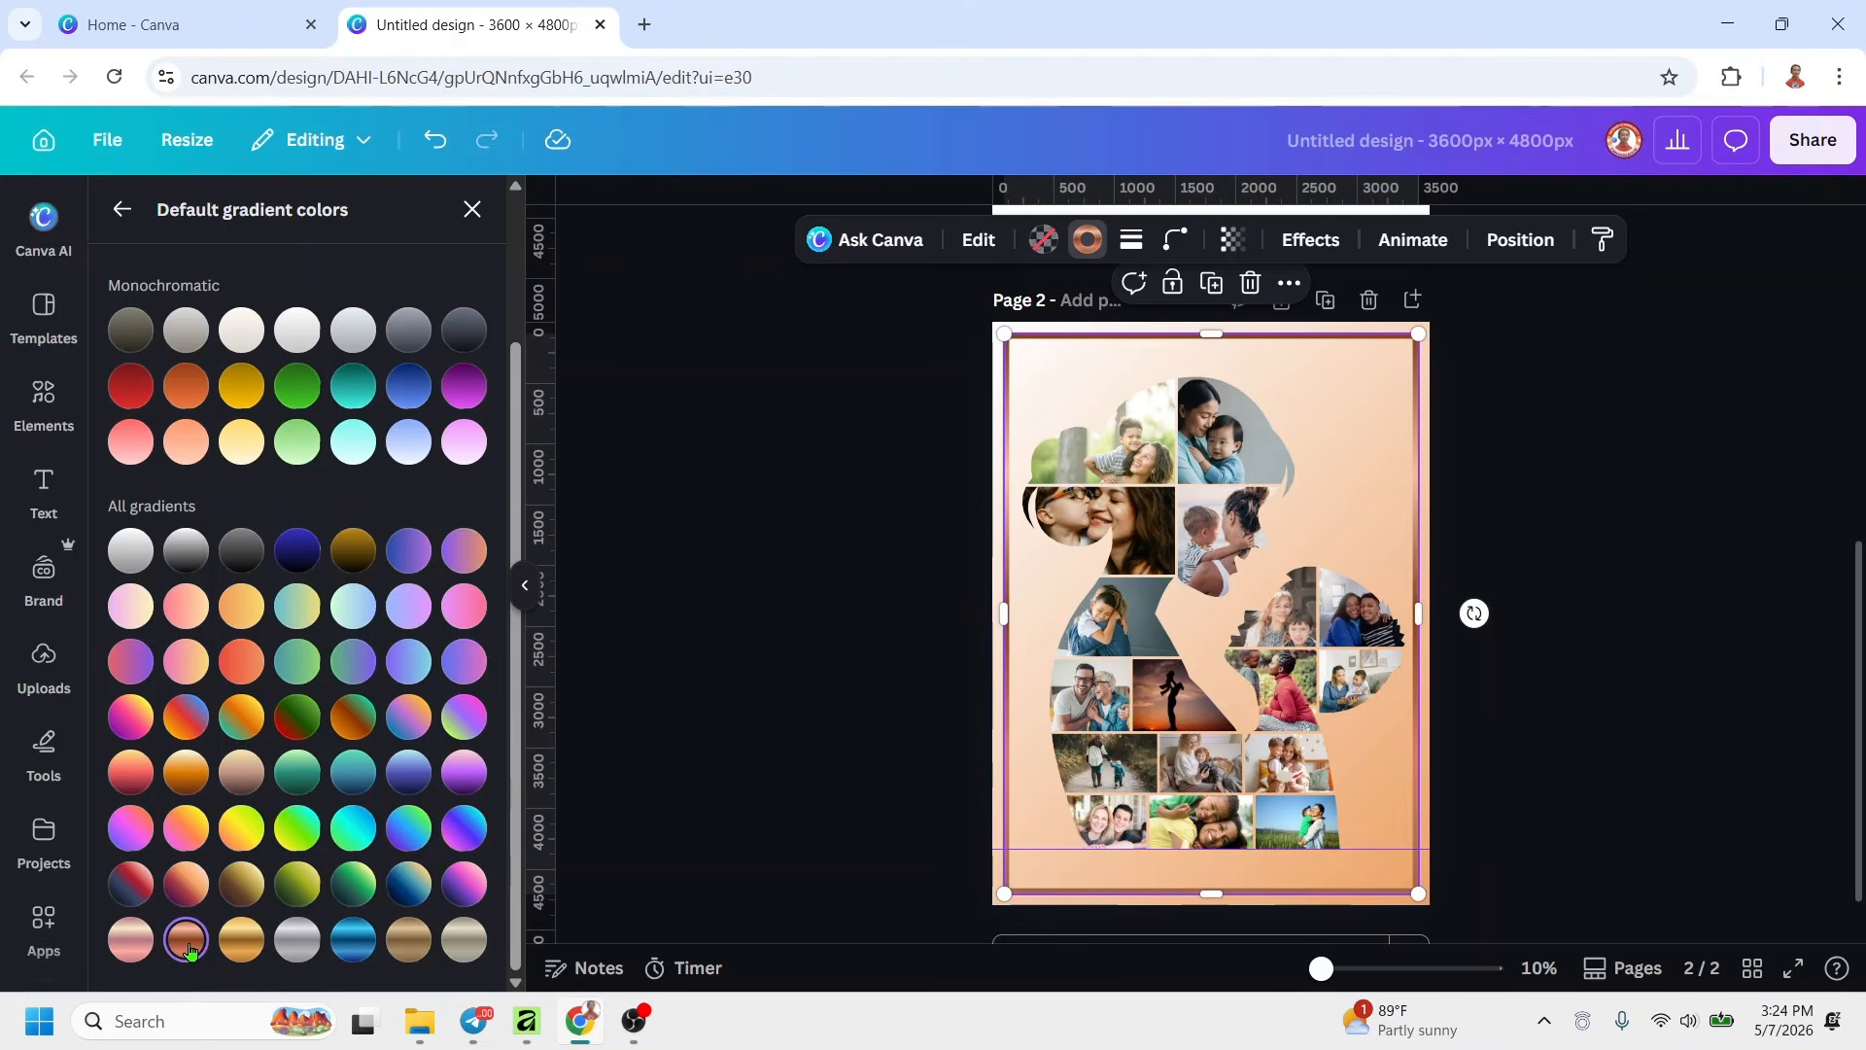
left_click(1498, 815)
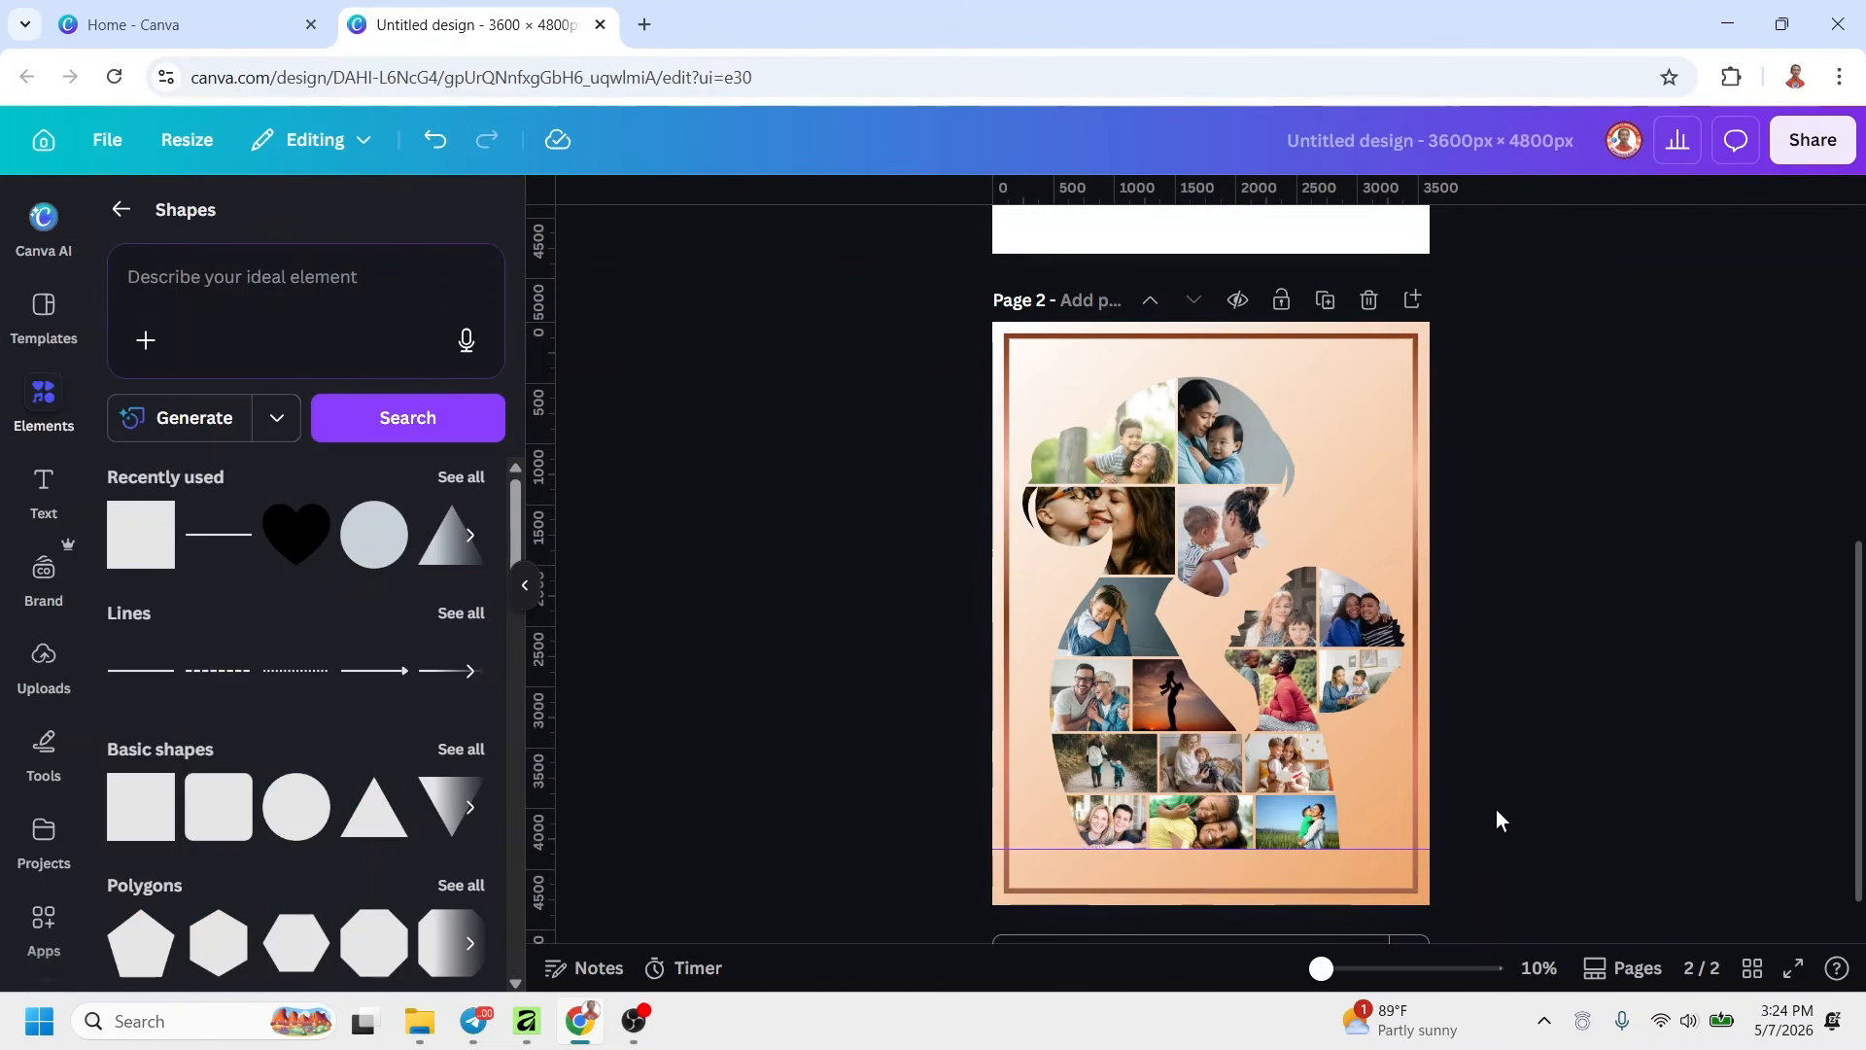
Download only page 2 of the design as PDF Print
left_click(1801, 158)
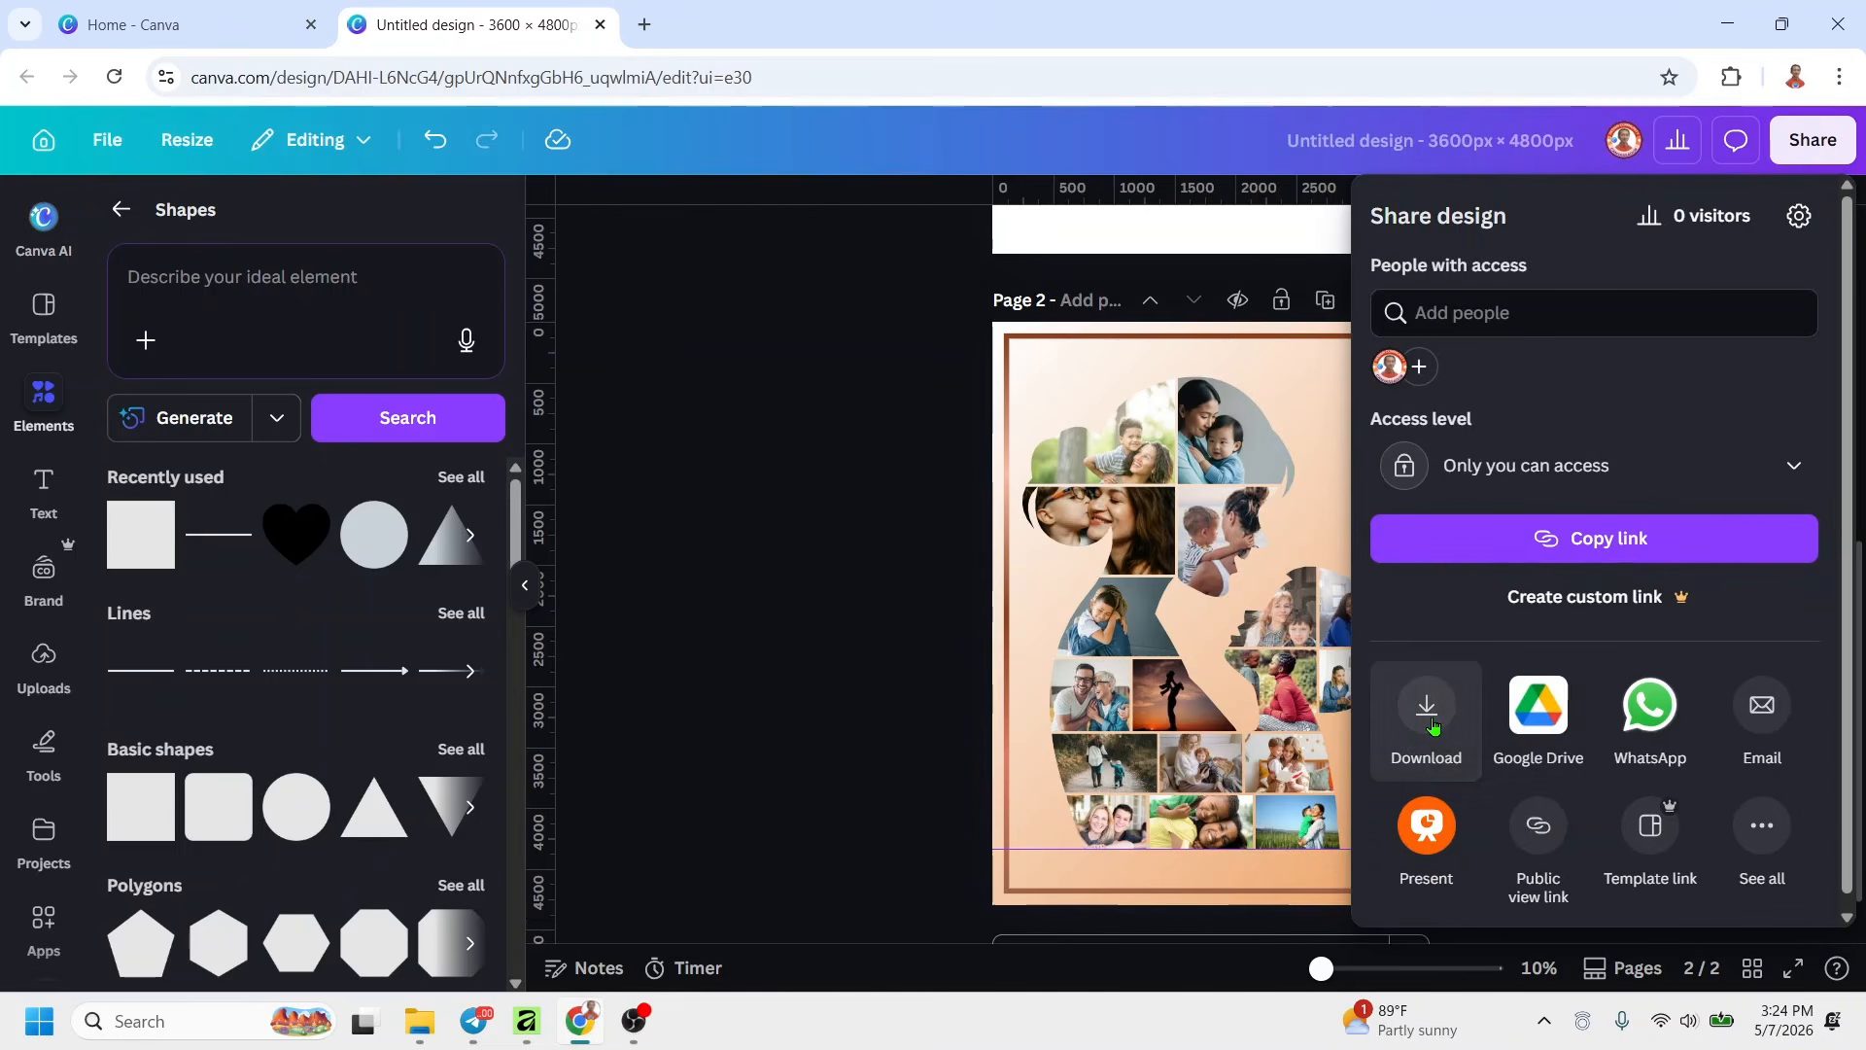
left_click(1427, 714)
left_click(1555, 638)
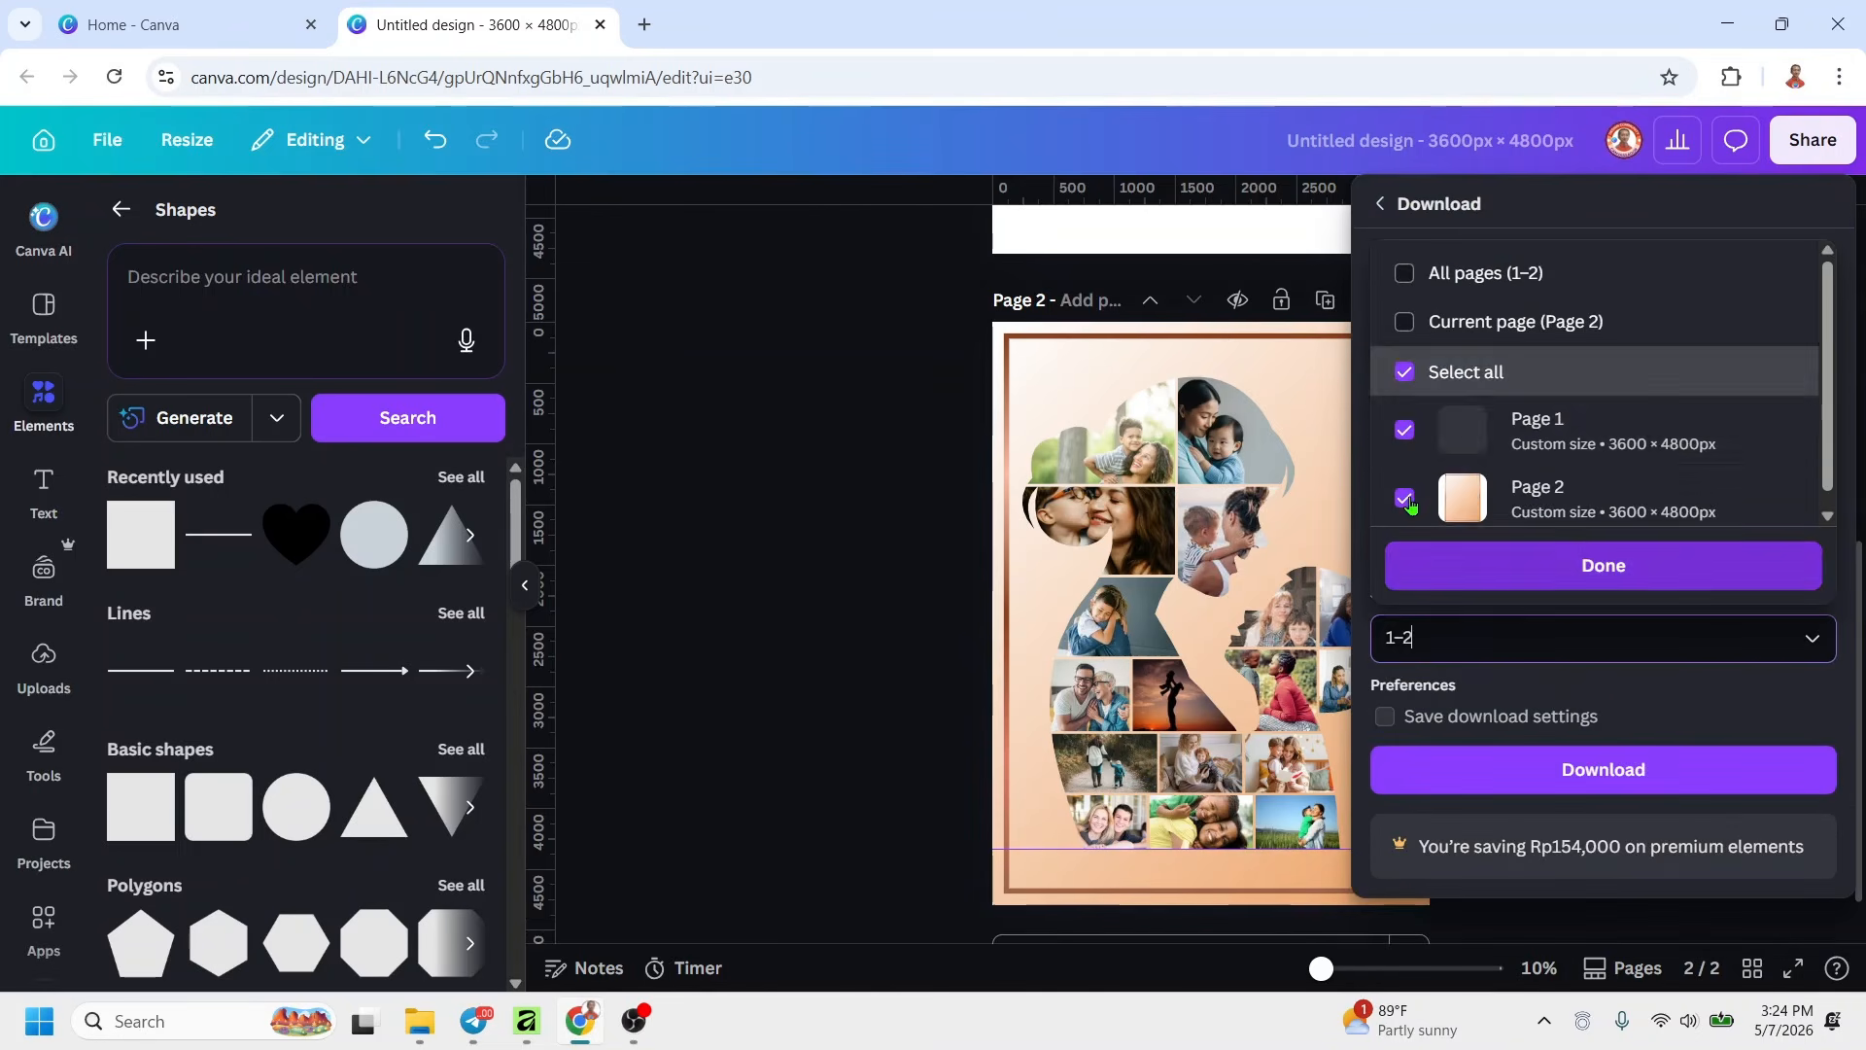
left_click(1405, 428)
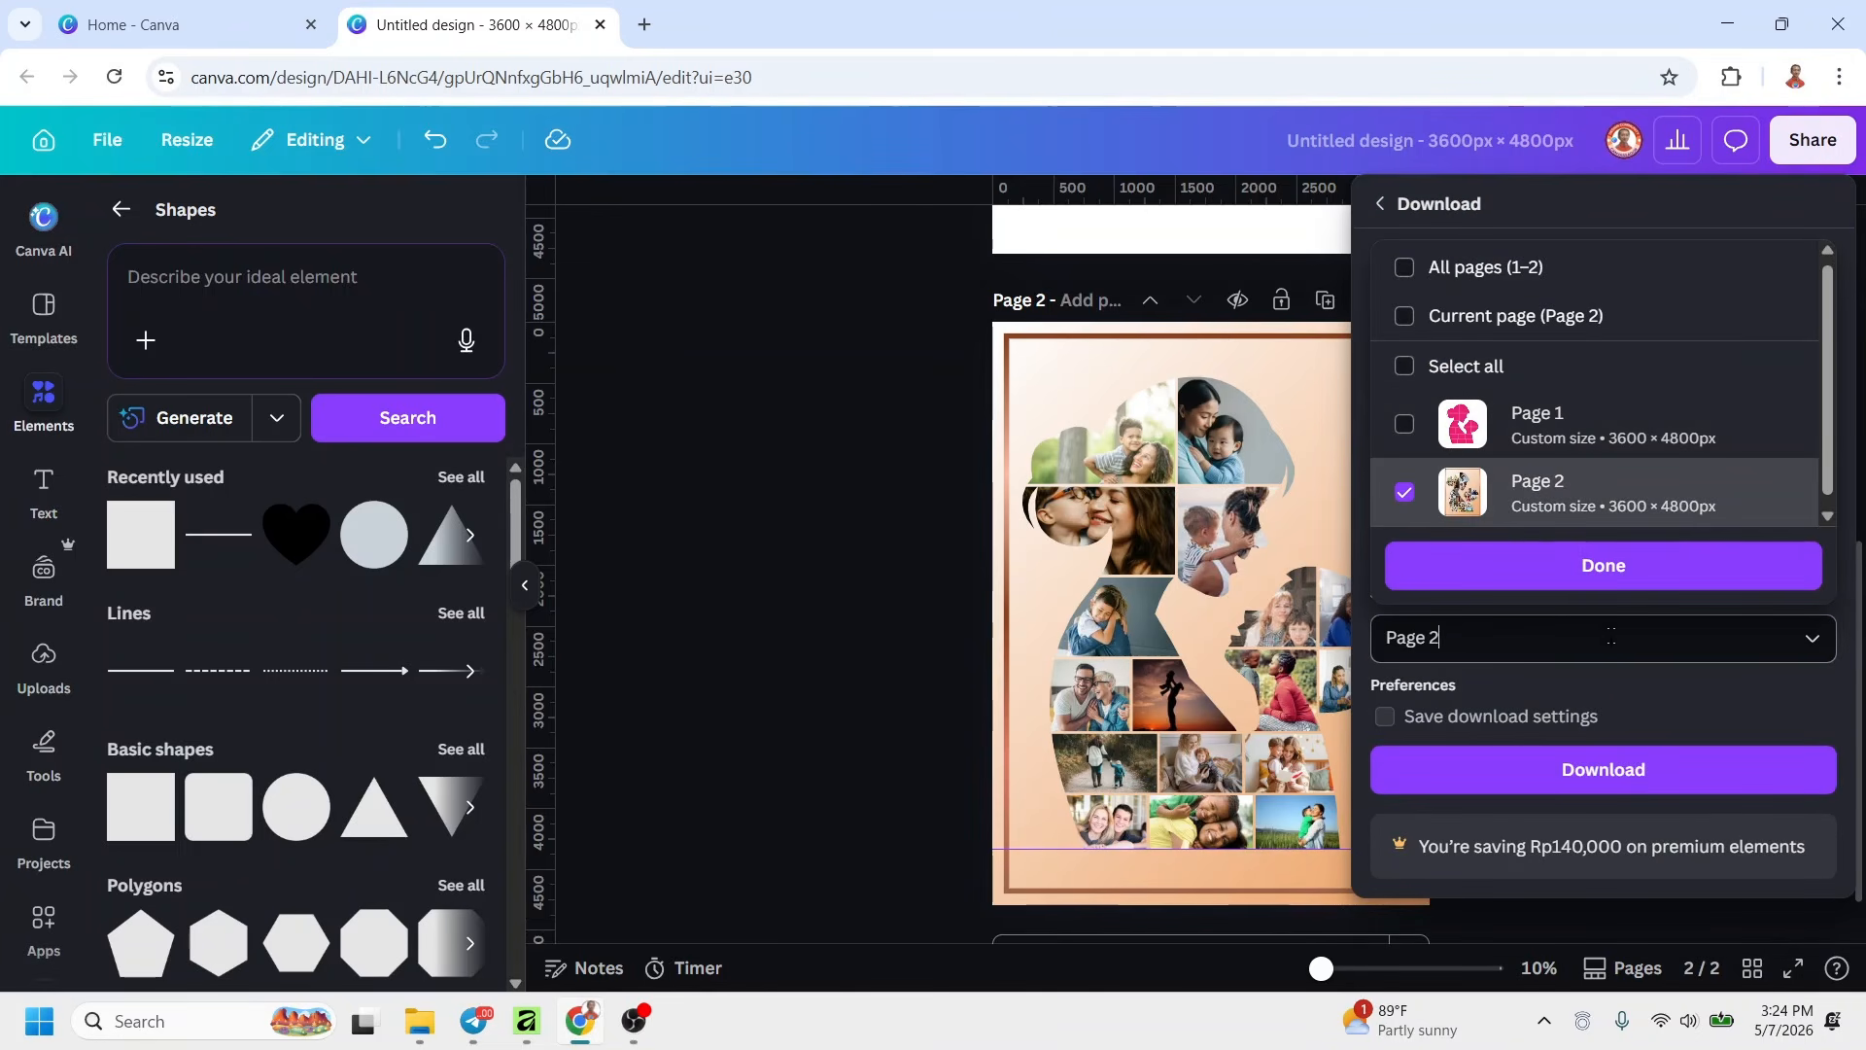
left_click(1603, 562)
left_click(1541, 309)
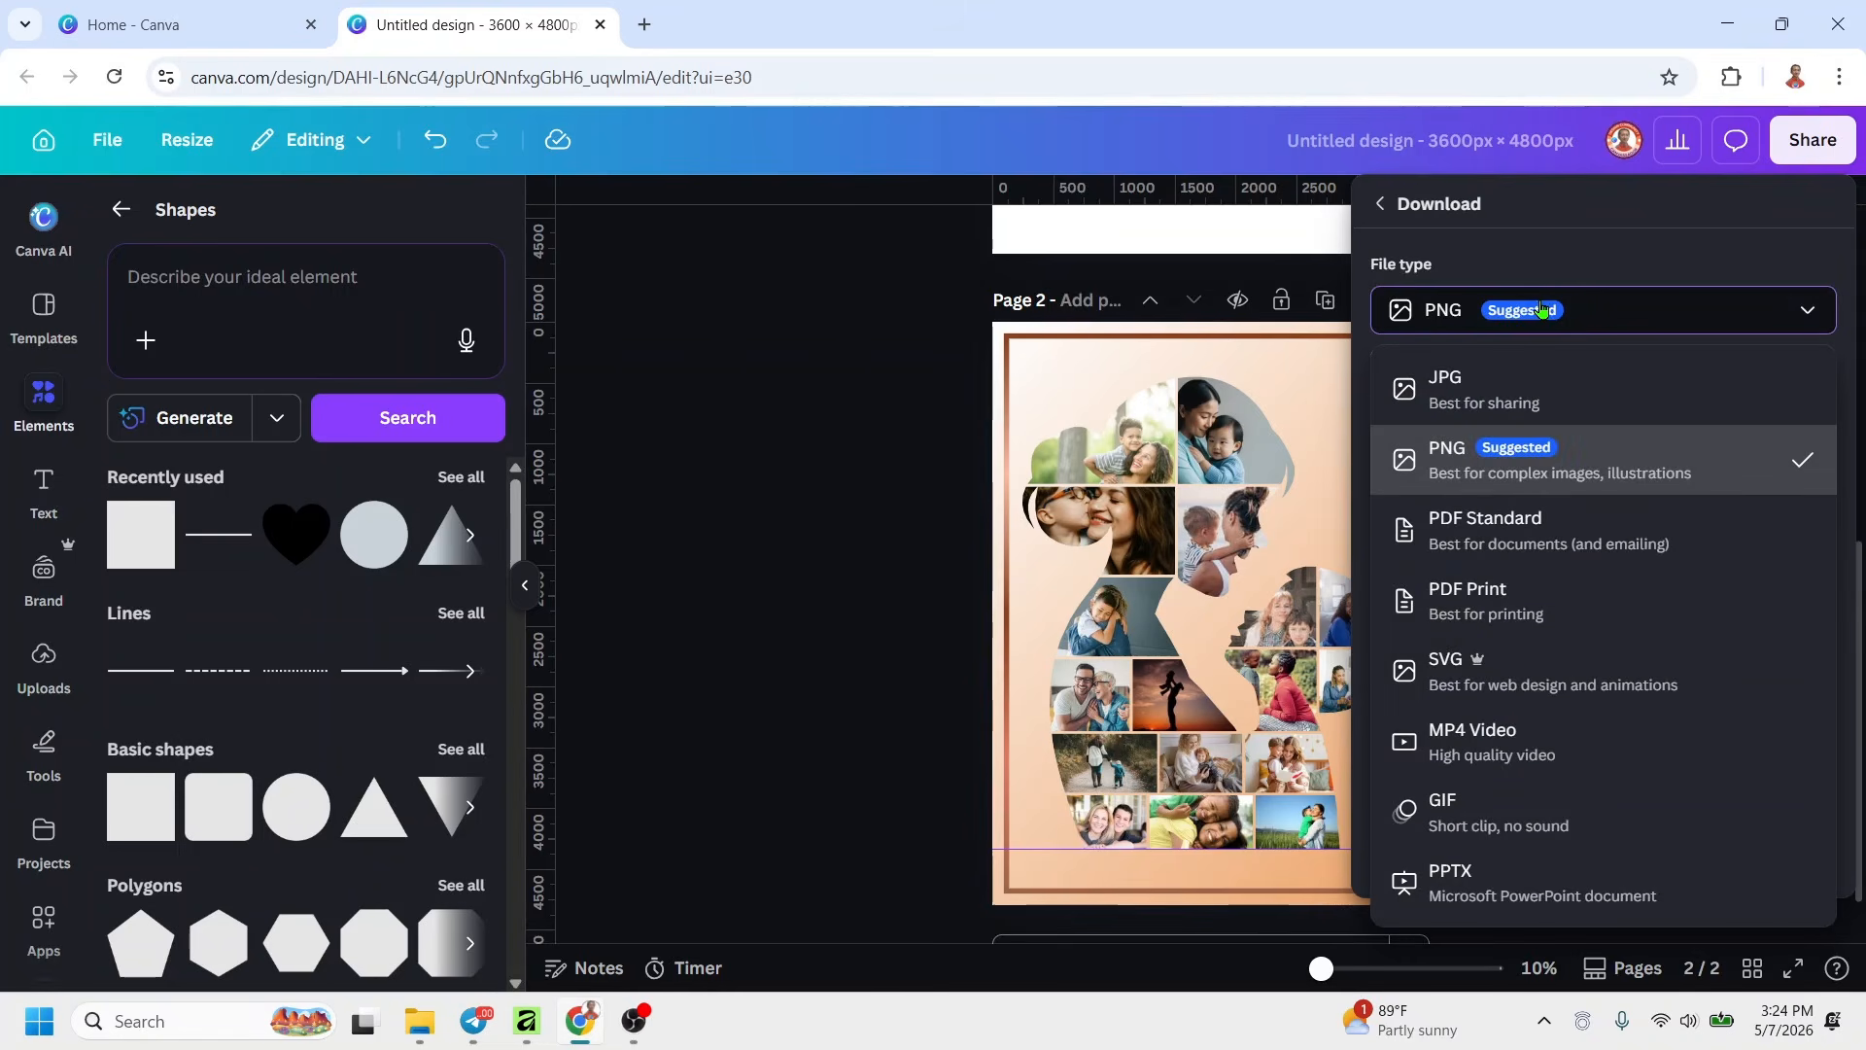
left_click(1521, 603)
left_click(1602, 787)
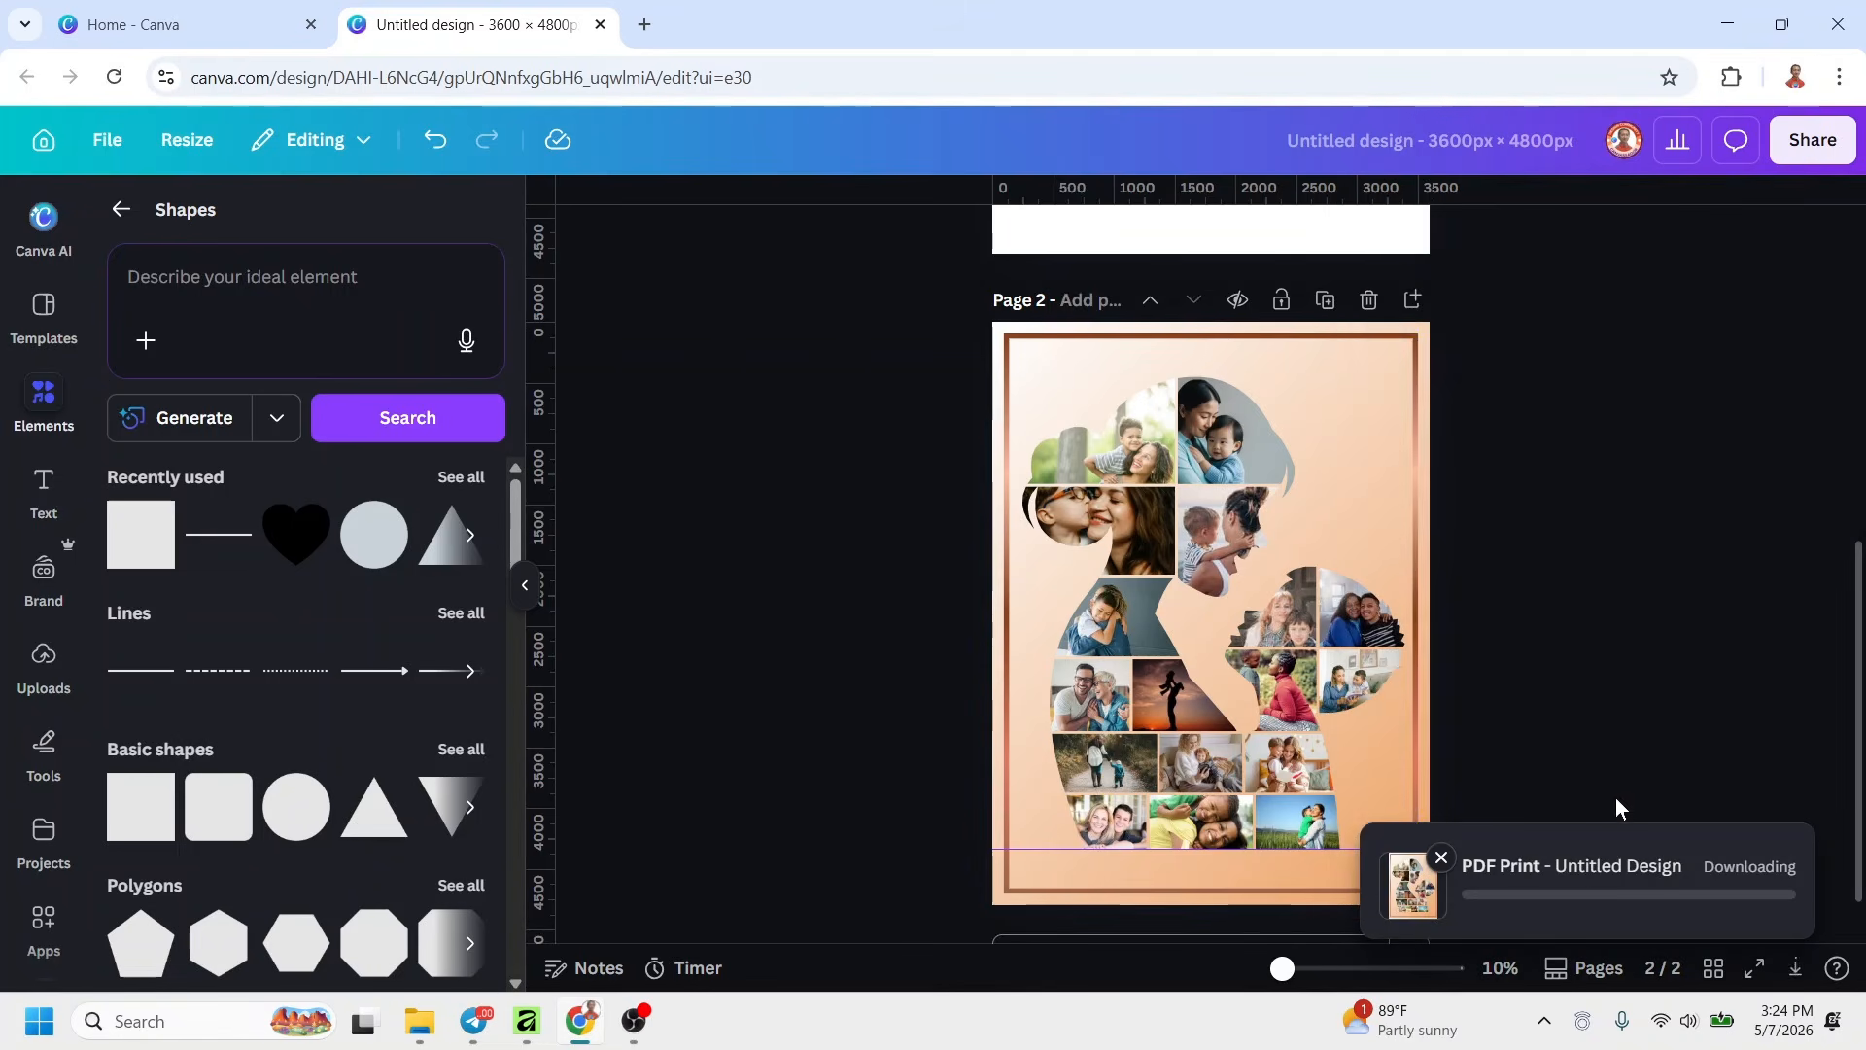